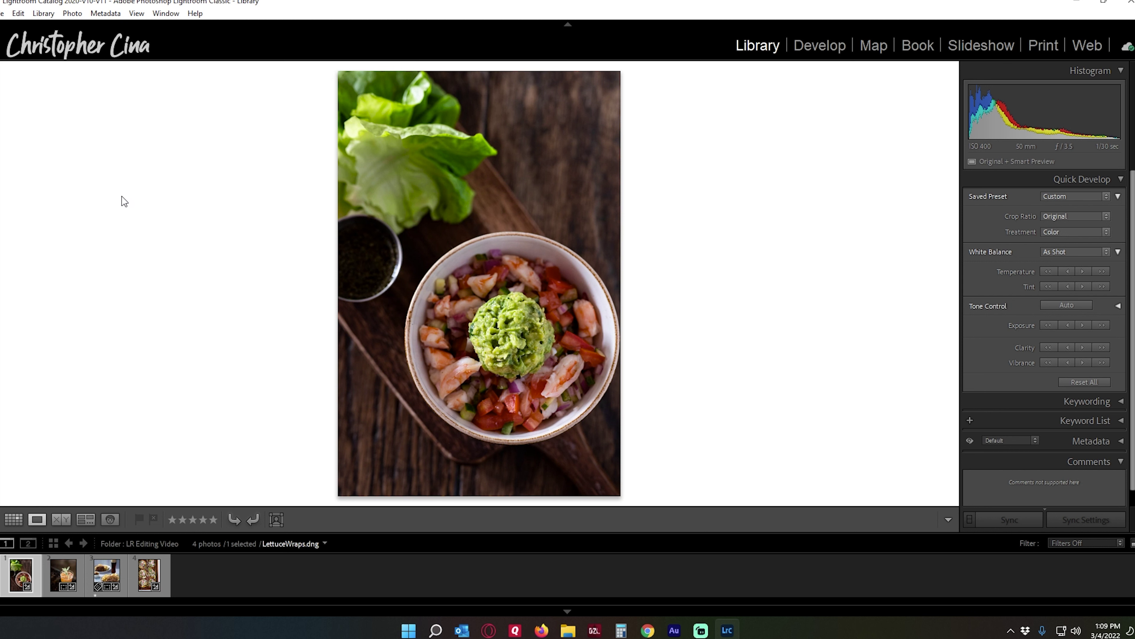
- Show LettuceWraps.dng in the Develop module, briefly checking it in Library first
left_click(817, 49)
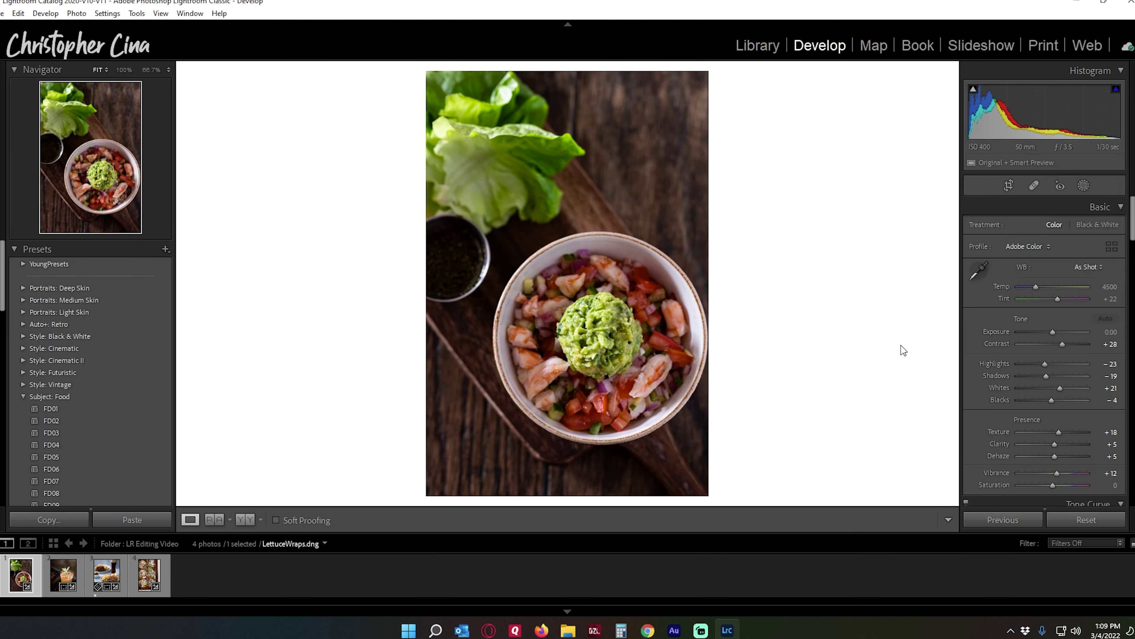
scroll(1042, 345, "down", 10)
scroll(1045, 352, "up", 10)
left_click(755, 50)
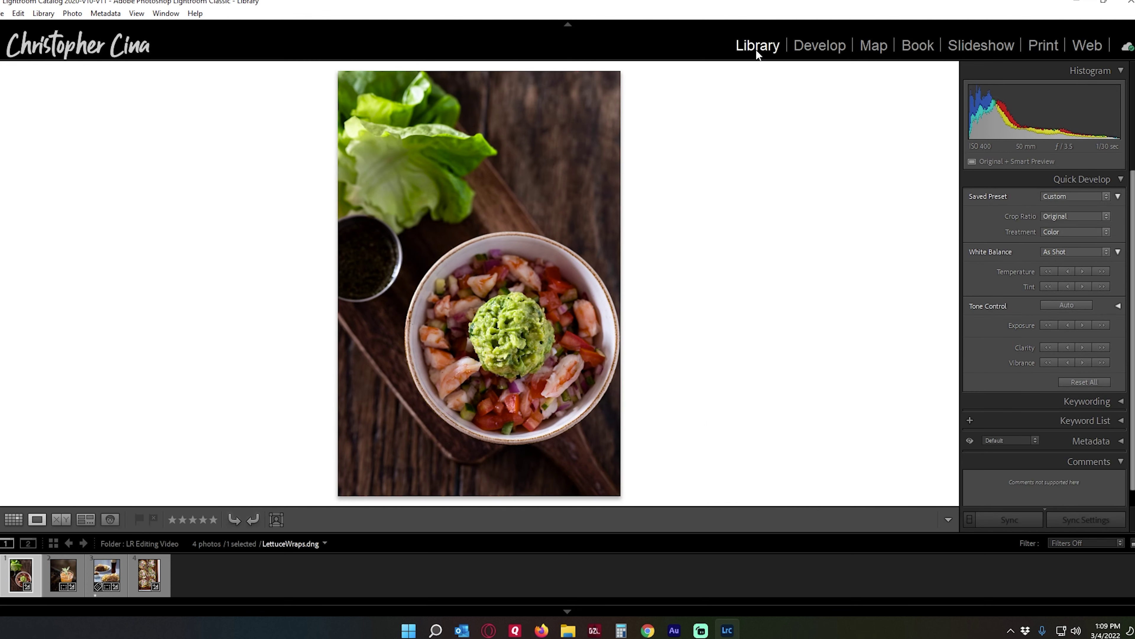
left_click(820, 45)
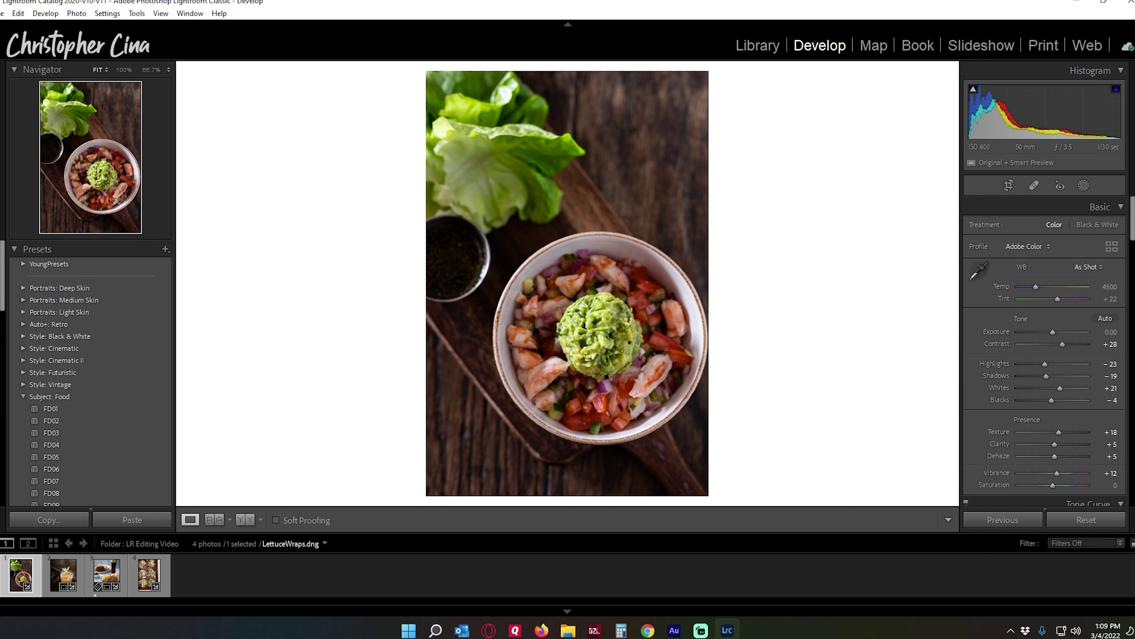
- Hide the left panel, crop the photo to 4 x 5, then reset all its adjustments
key("F7")
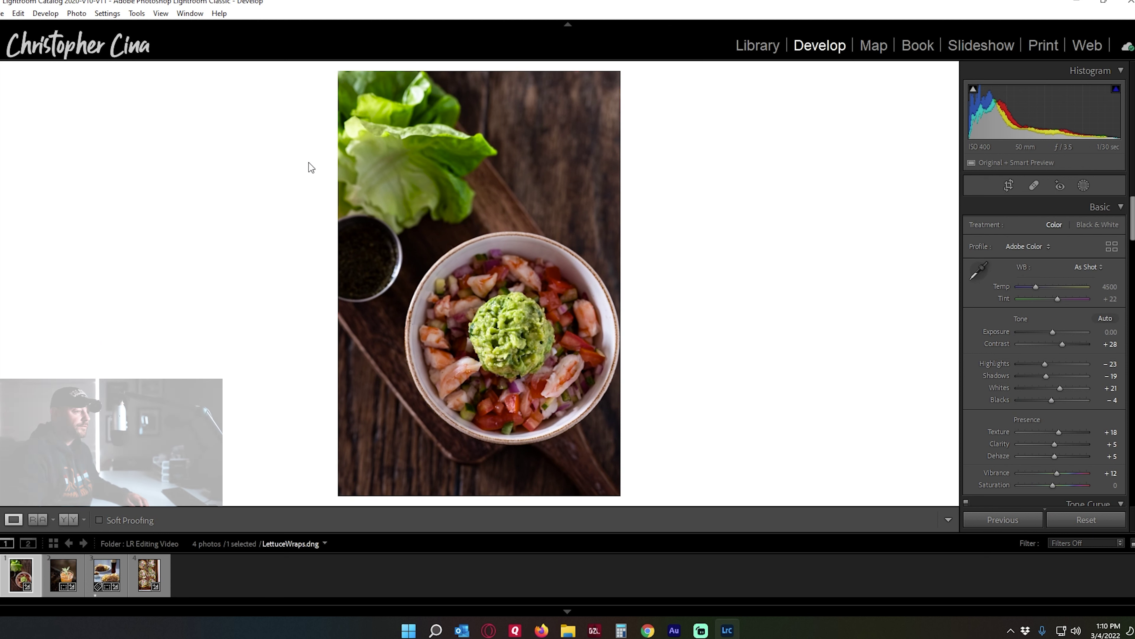
left_click(1009, 185)
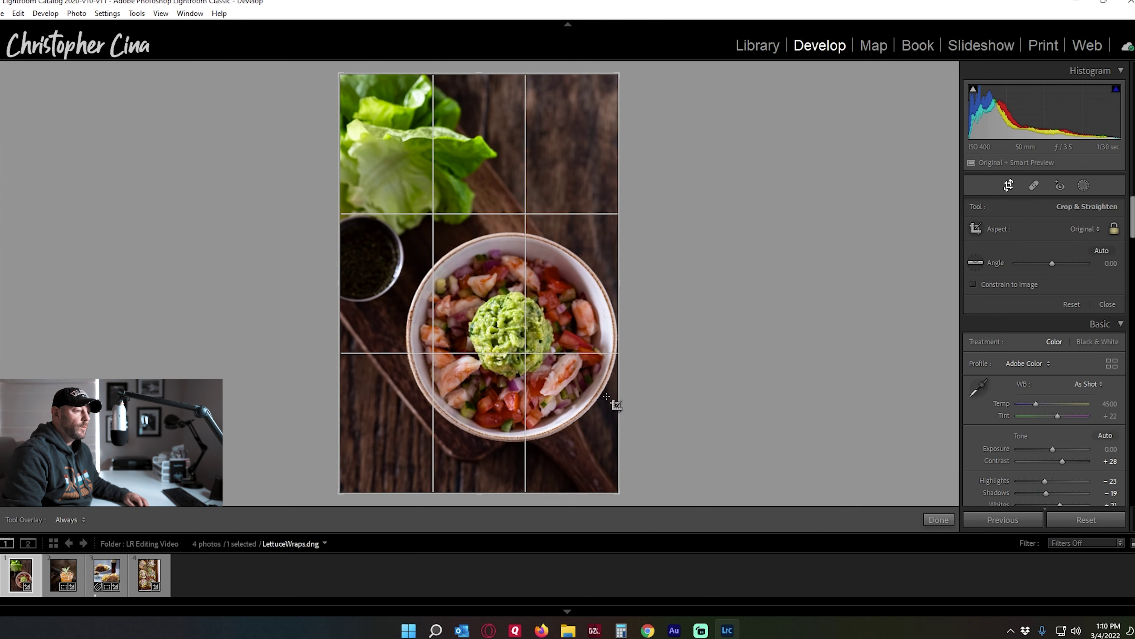
left_click_drag(618, 492, 565, 412)
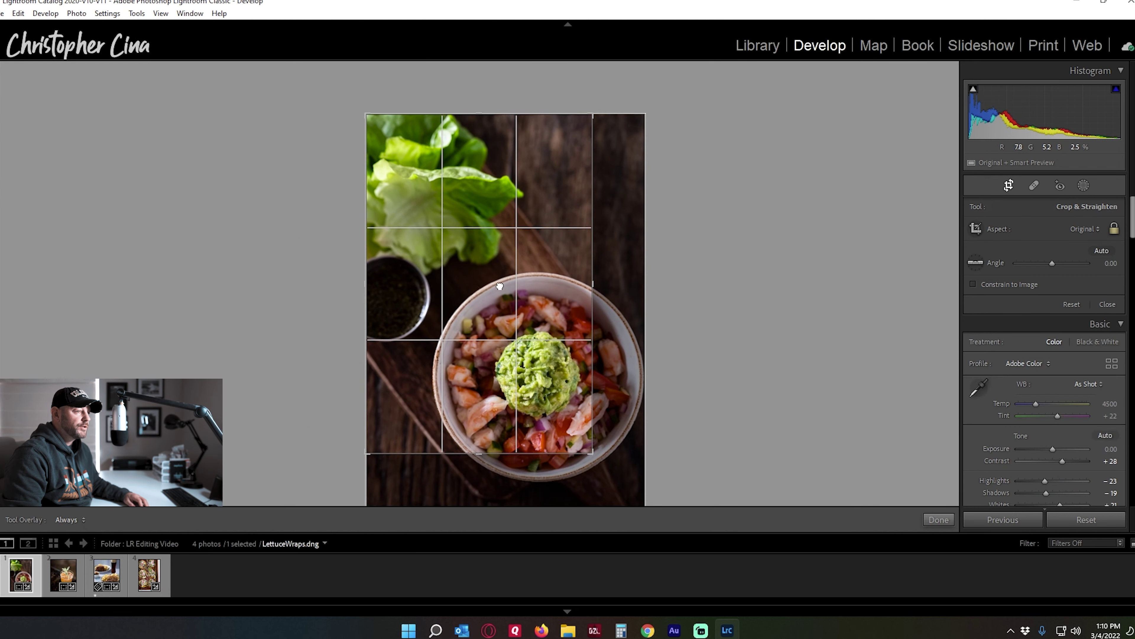
mouse_move(500, 286)
left_mouse_down()
mouse_move(469, 264)
mouse_move(393, 254)
mouse_move(418, 172)
mouse_move(472, 202)
mouse_move(517, 399)
mouse_move(406, 382)
mouse_move(514, 294)
left_mouse_up()
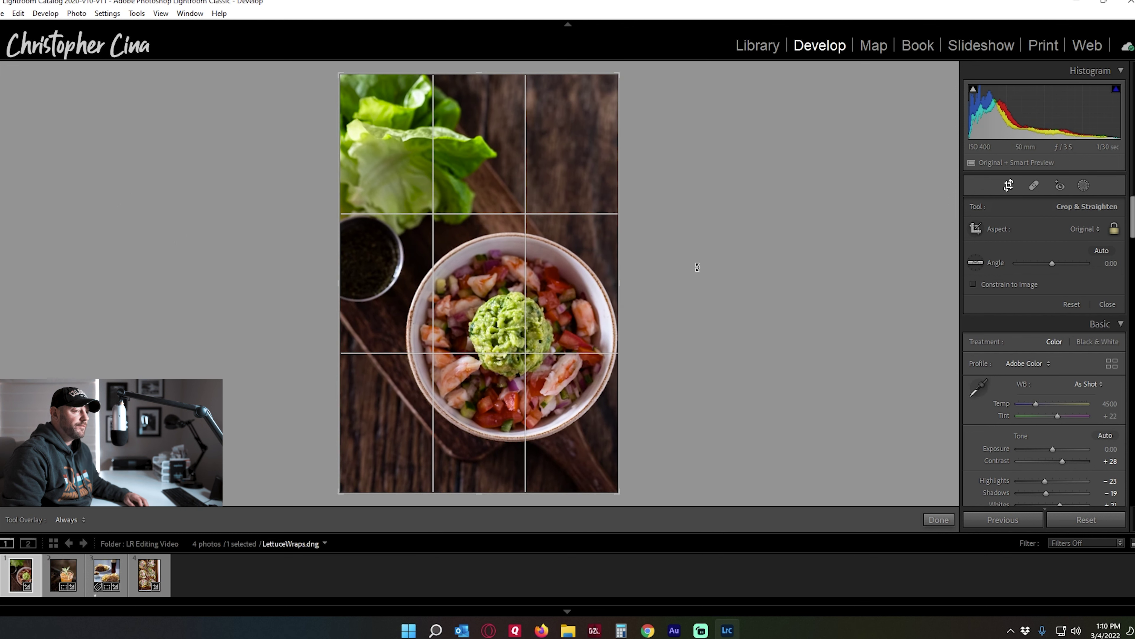
left_click(1099, 230)
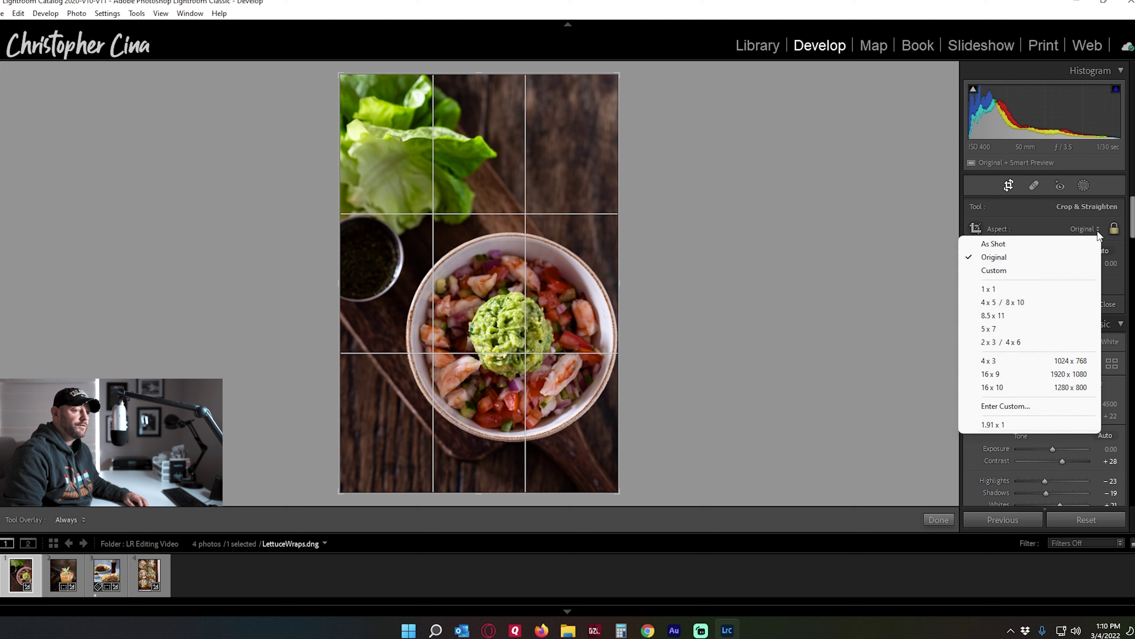
left_click(997, 299)
left_click_drag(565, 264, 565, 255)
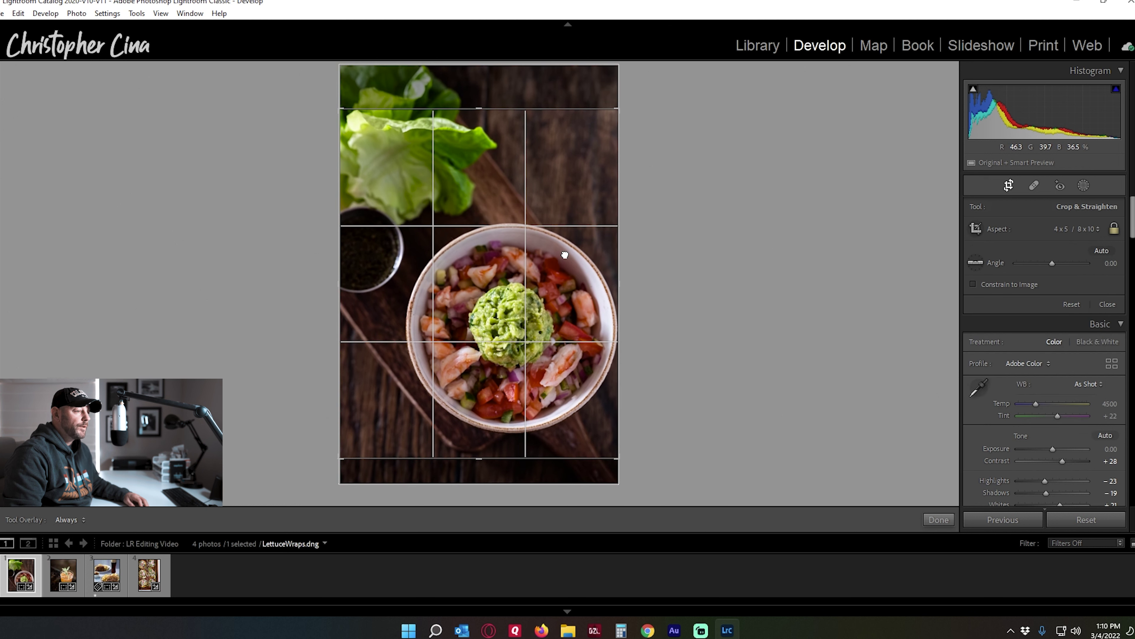
key("Return")
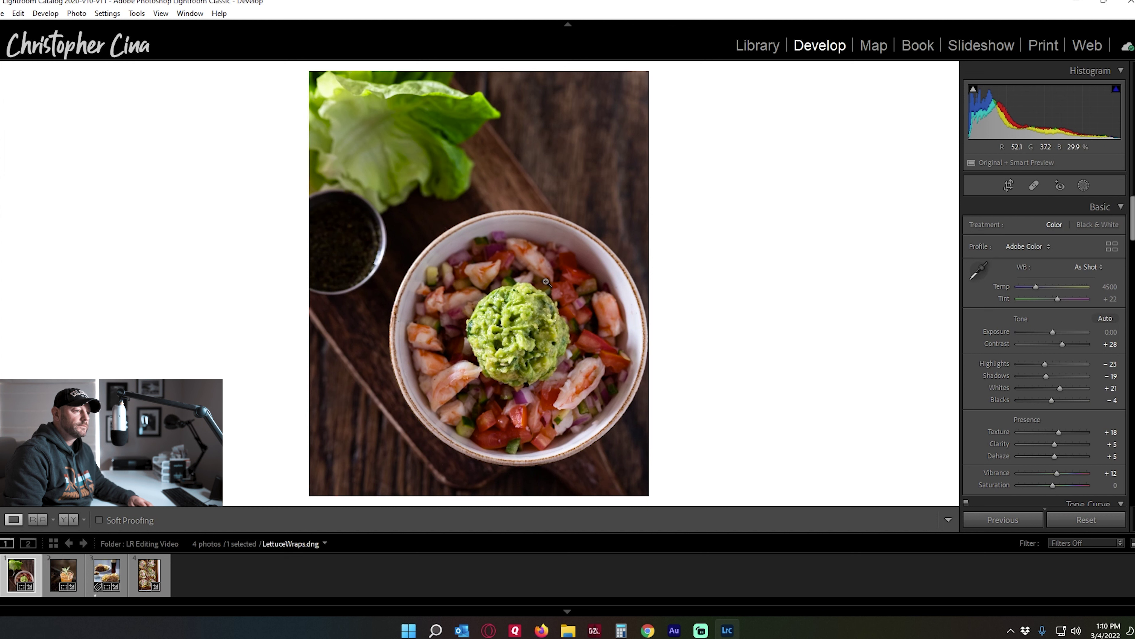
left_click(1087, 519)
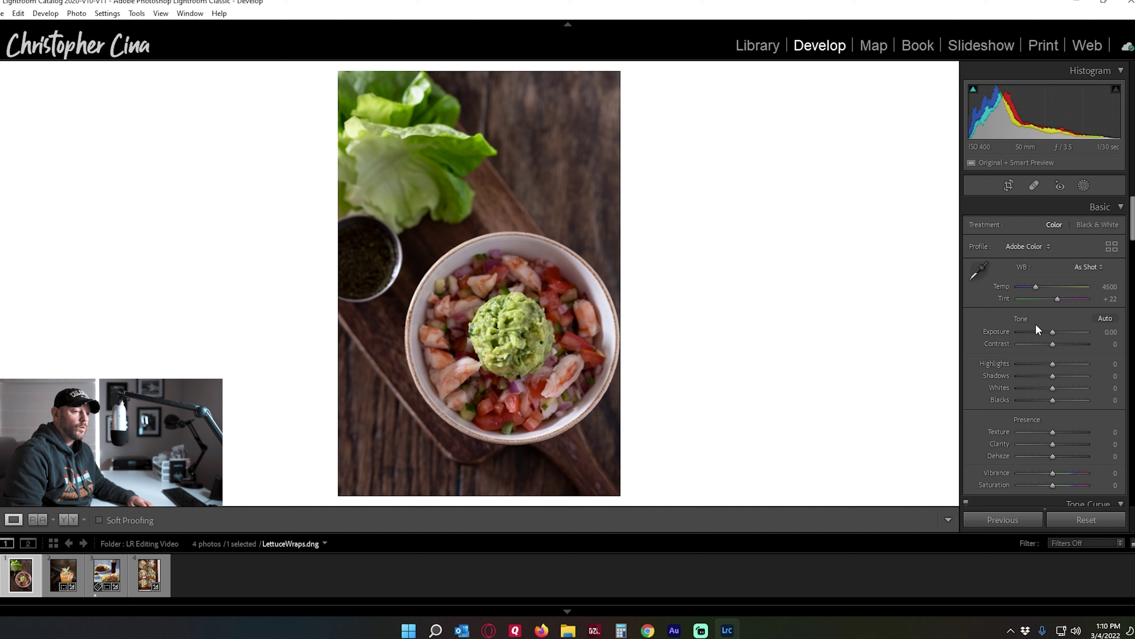
- Raise Contrast to +25, checking the guacamole at 1:1
scroll(1049, 365, "down", 4)
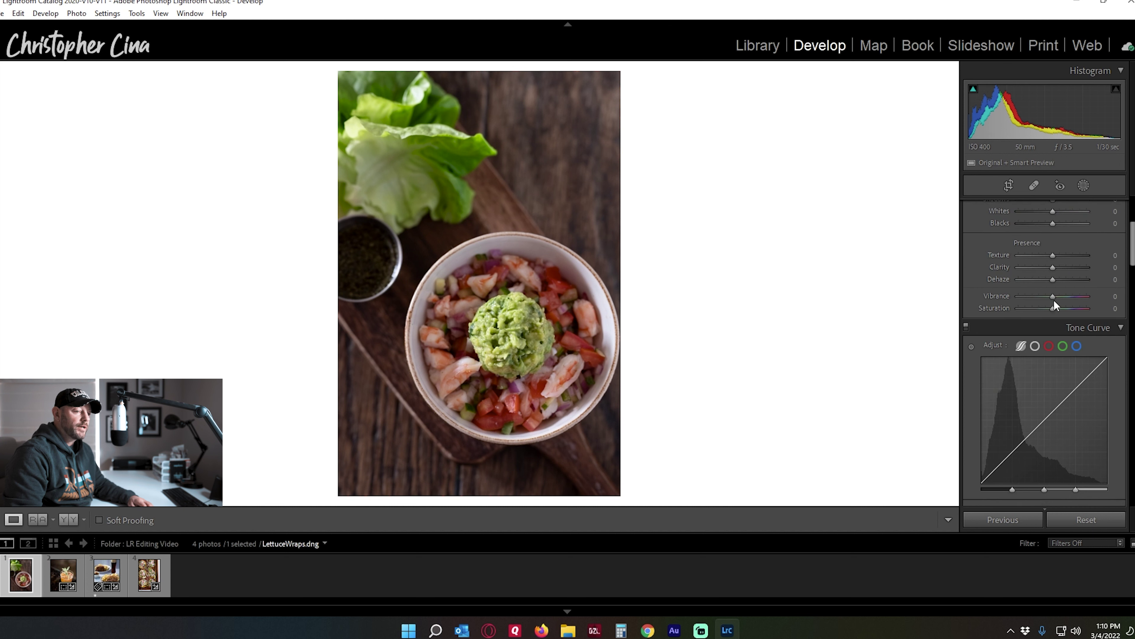
scroll(1069, 362, "up", 4)
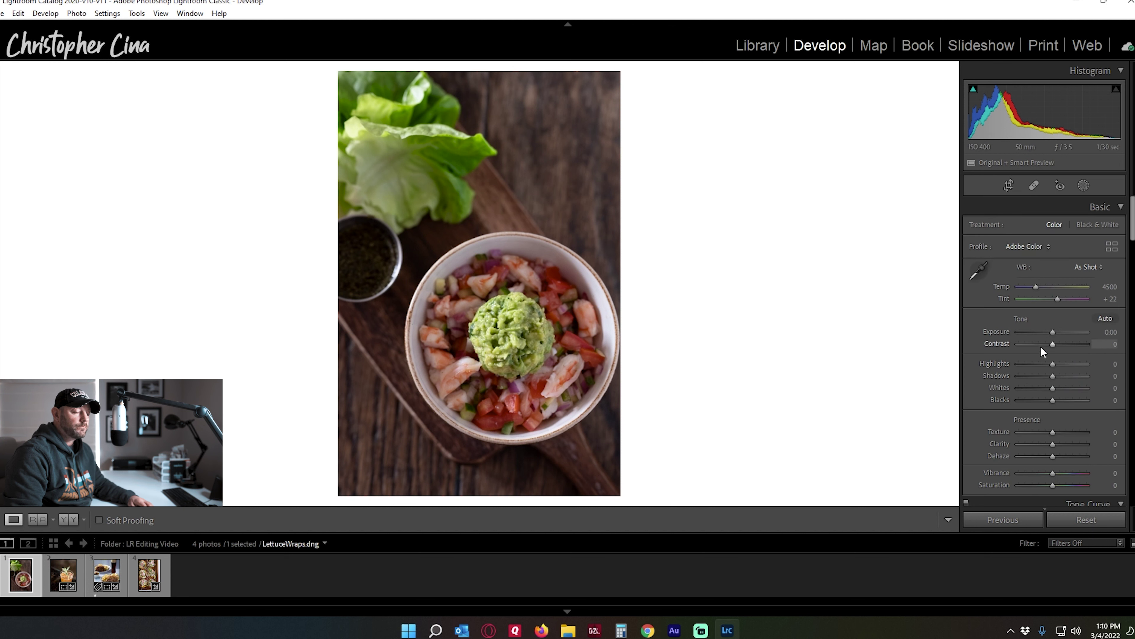
left_click_drag(1053, 343, 1060, 345)
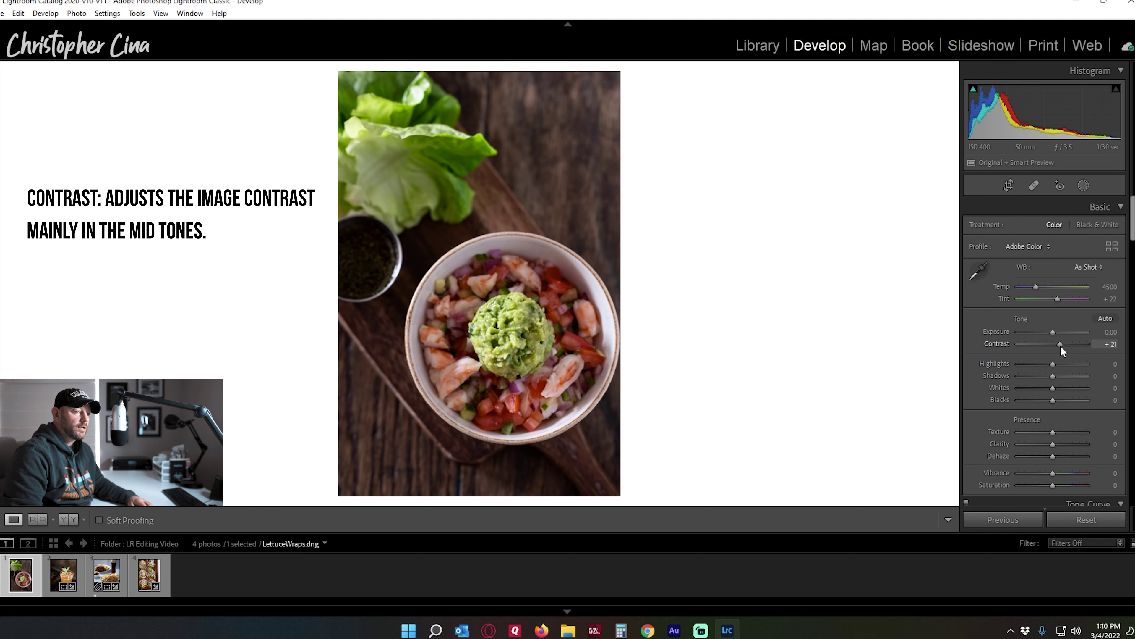
left_click_drag(1060, 345, 1061, 345)
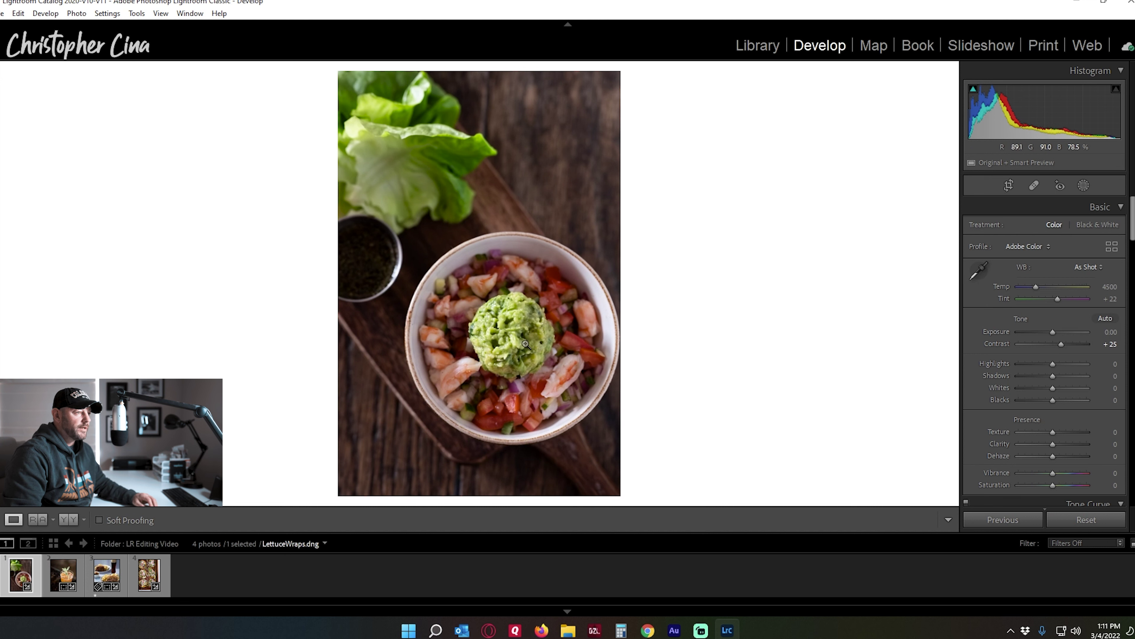
left_click(509, 328)
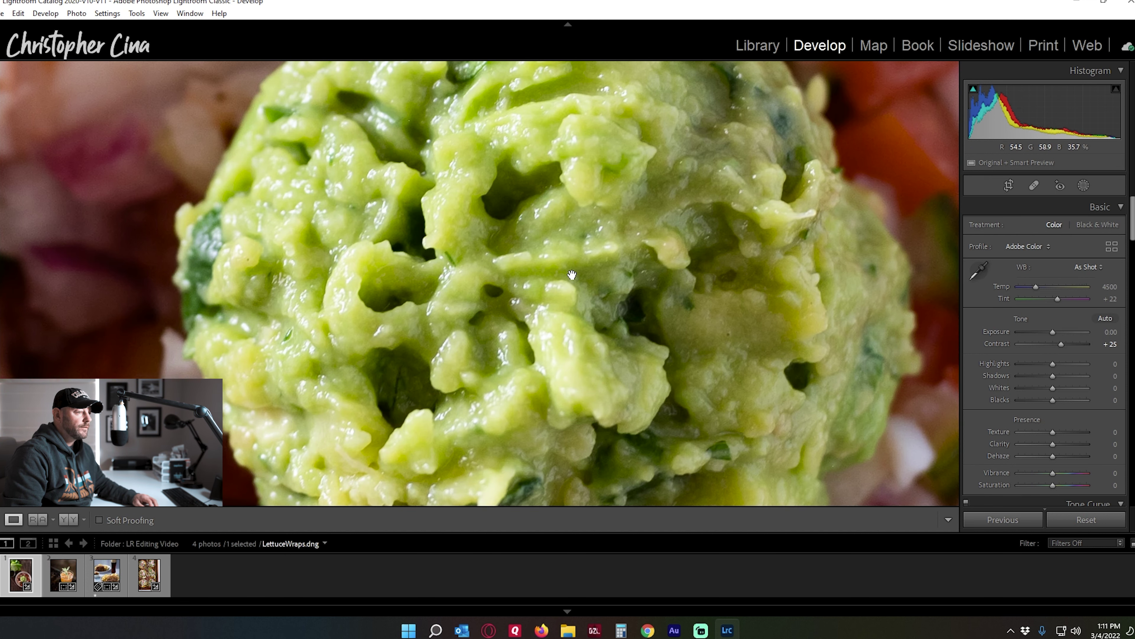
left_click(572, 275)
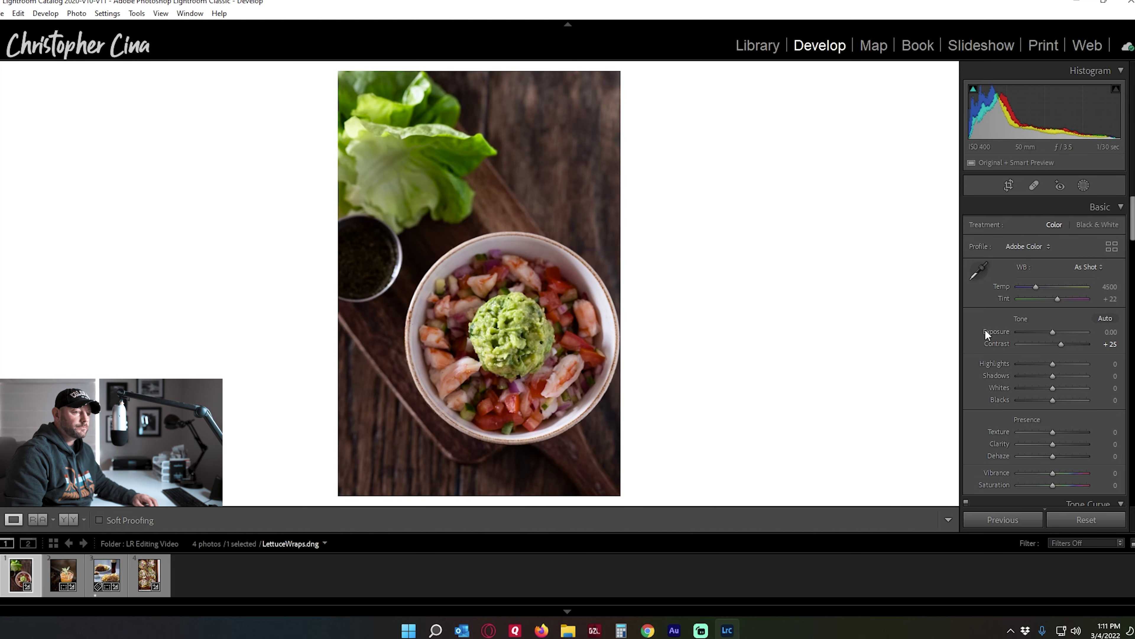
- Pull Highlights down to −56 and inspect the guacamole close-up
left_click_drag(1050, 365, 1033, 368)
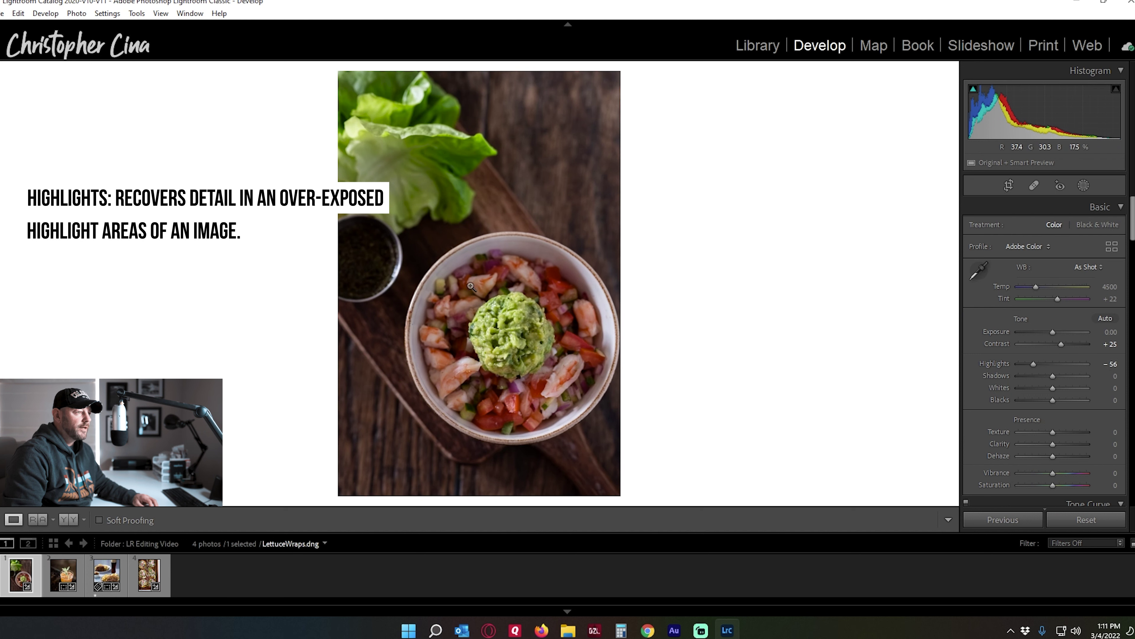
left_click(503, 327)
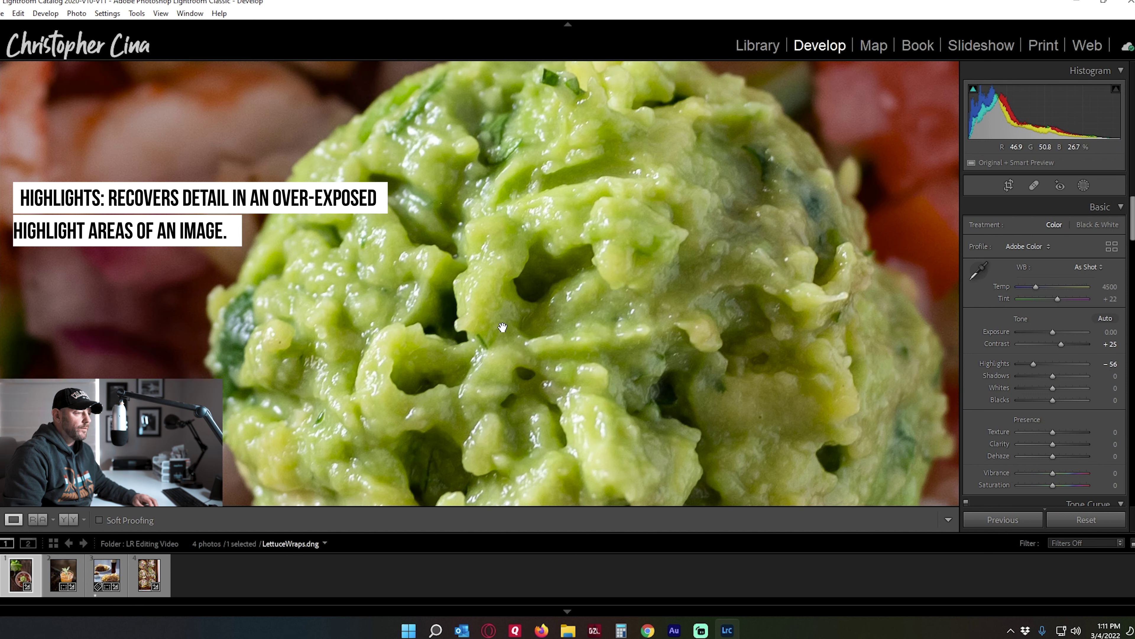
left_click_drag(541, 250, 490, 242)
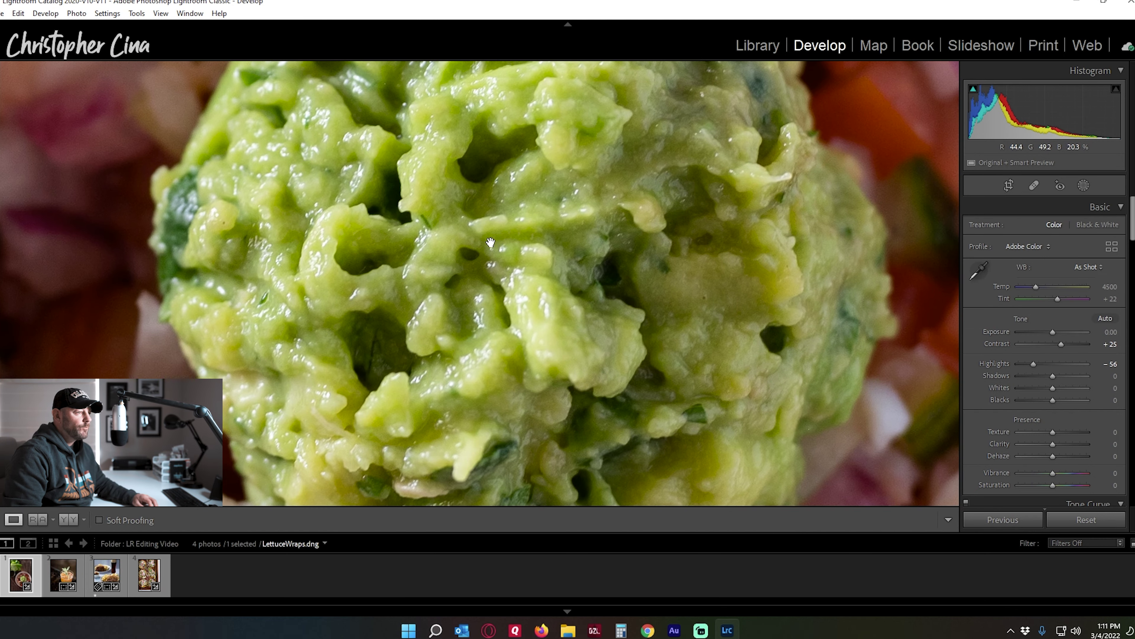
left_click(490, 243)
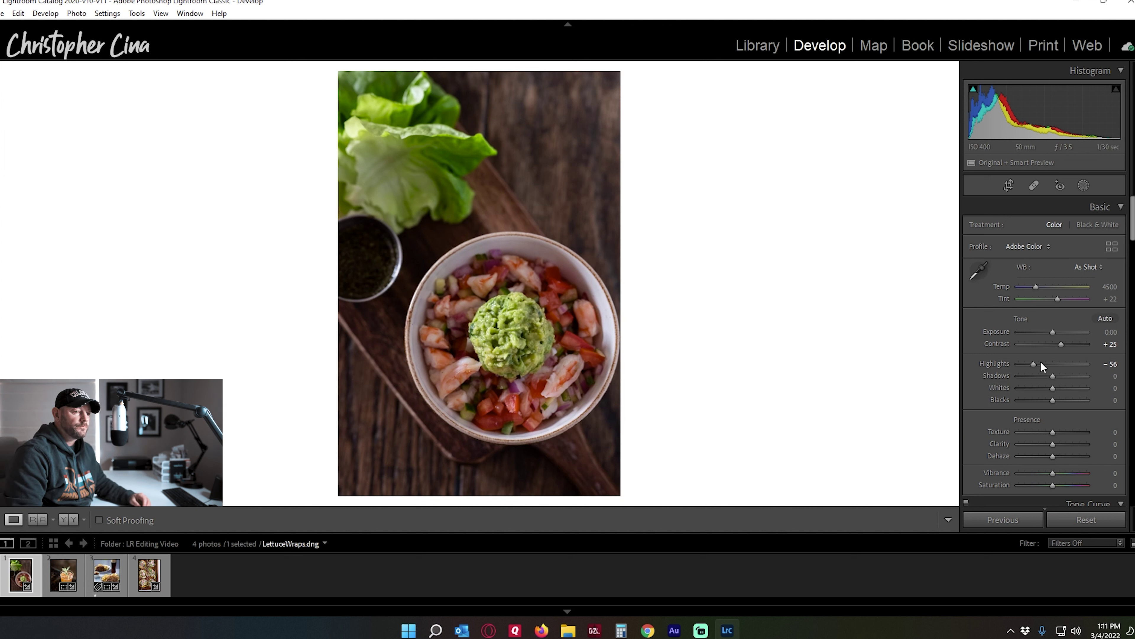
- Set Shadows to −9, Whites to +26 and Blacks to +2 in the Basic panel
left_click_drag(1052, 376, 1052, 377)
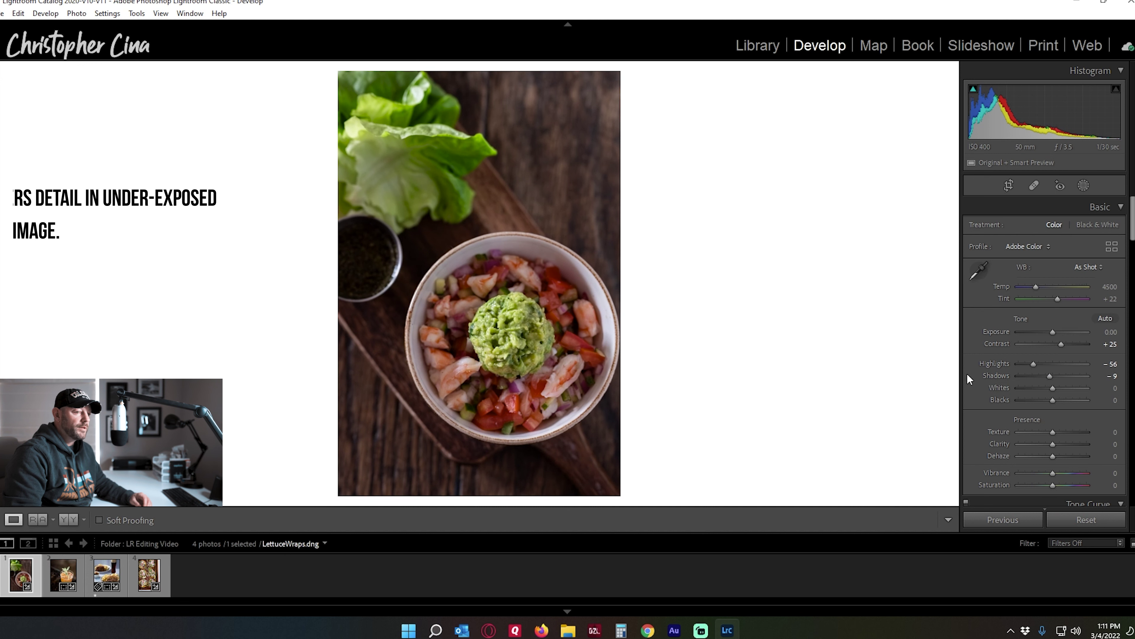
left_click_drag(1052, 388, 1062, 389)
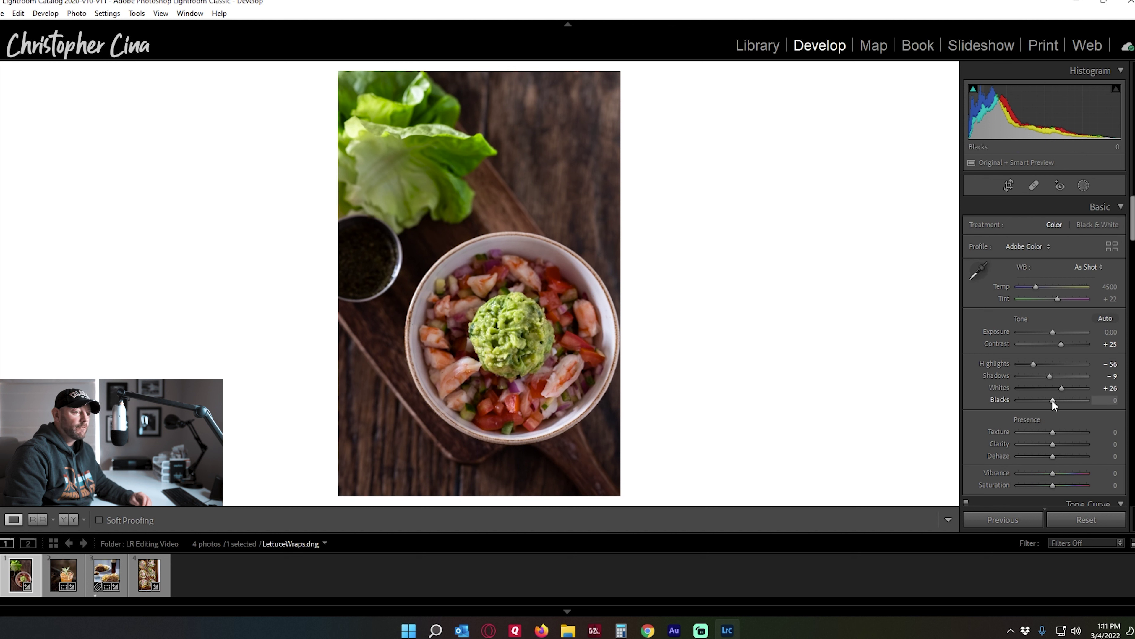
mouse_move(1051, 403)
left_mouse_down()
mouse_move(1065, 397)
mouse_move(1054, 403)
left_mouse_up()
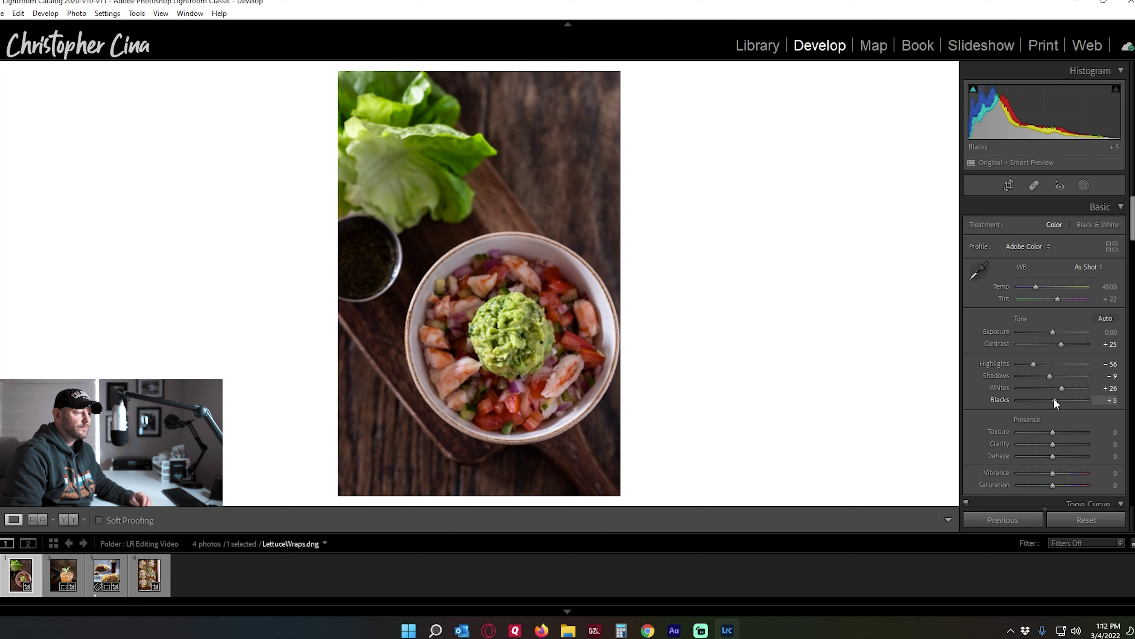
left_click_drag(1054, 399, 1053, 401)
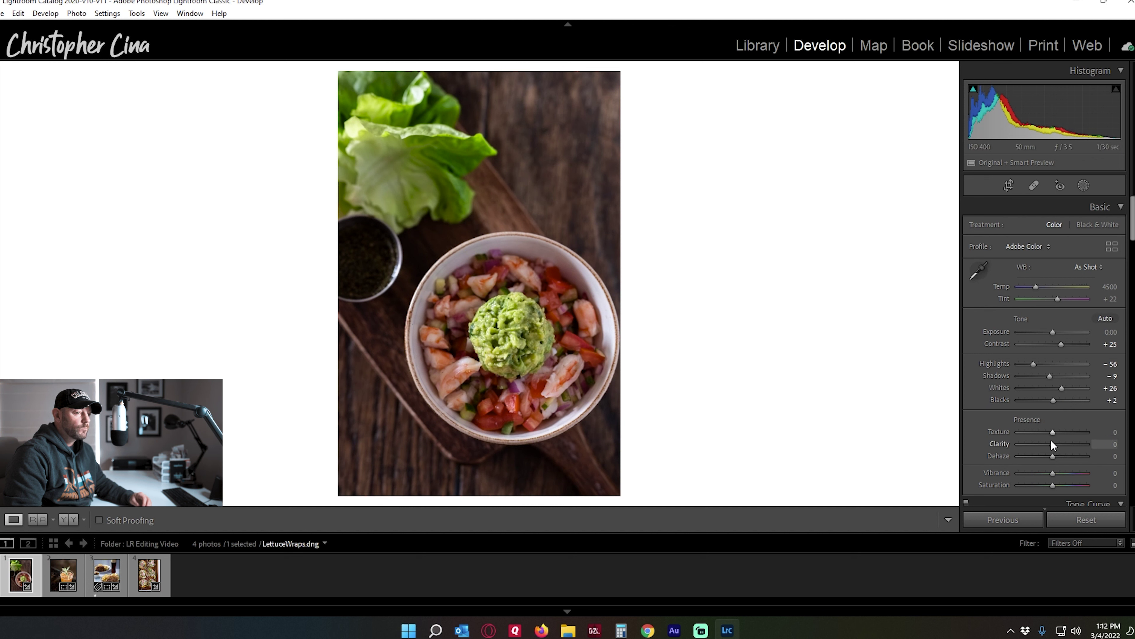
- Add Texture +21, Clarity +16 and Vibrance +14, leaving Saturation at 0
left_click_drag(1054, 432, 1061, 433)
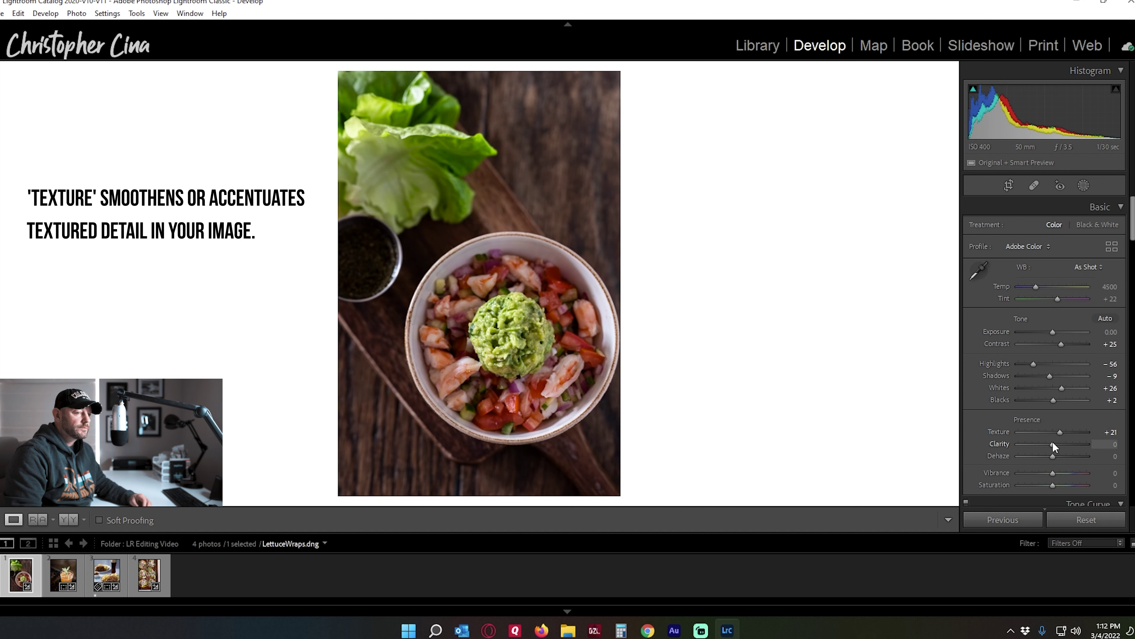
left_click_drag(1053, 444, 1059, 443)
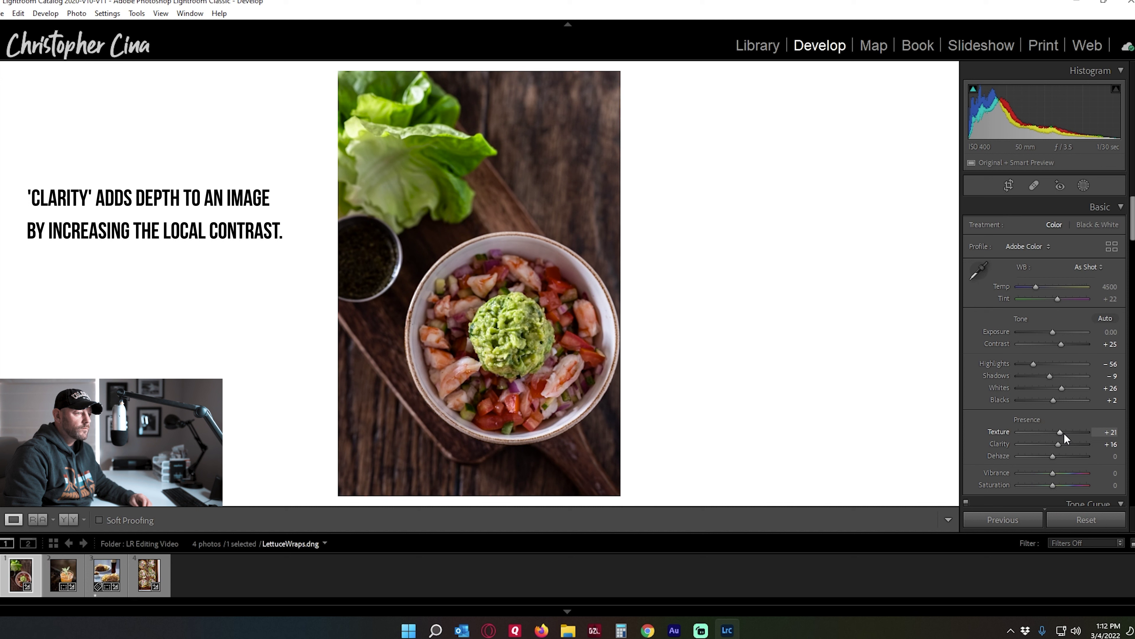
left_click_drag(1053, 473, 1057, 472)
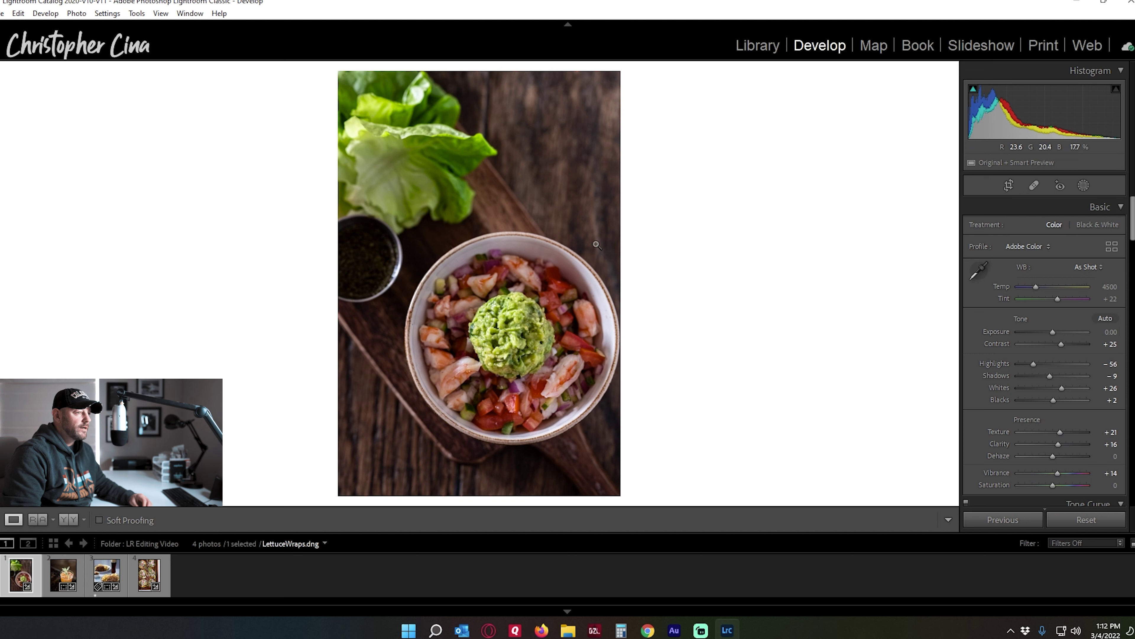
scroll(1046, 359, "down", 5)
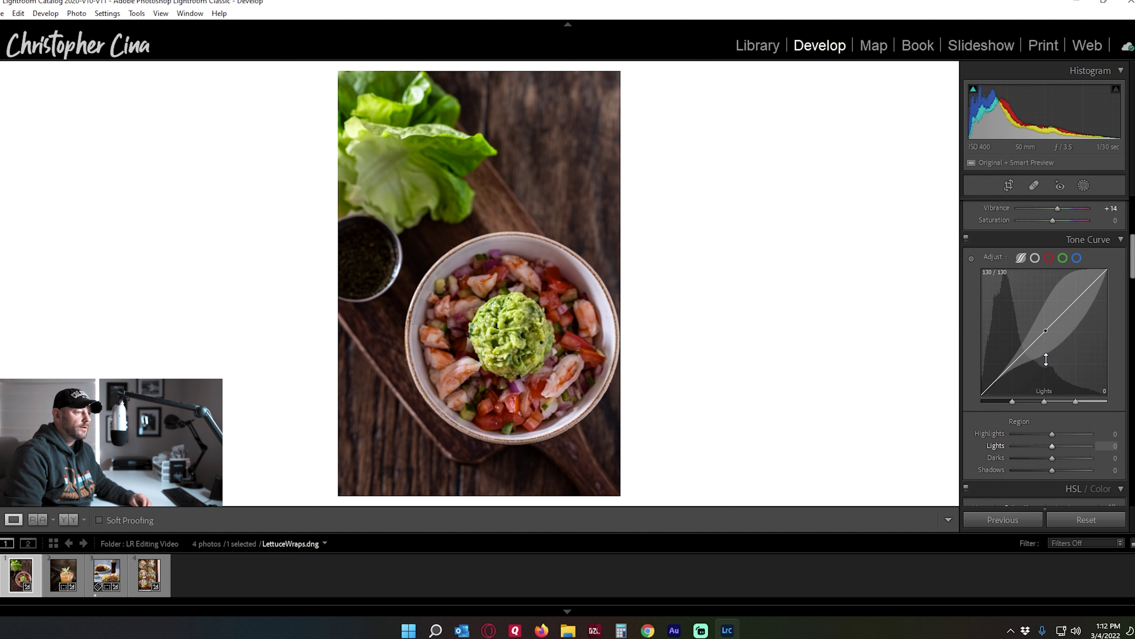
- Lower Yellow saturation to −2 by dragging on the guacamole with the targeted adjustment tool
scroll(1046, 360, "down", 2)
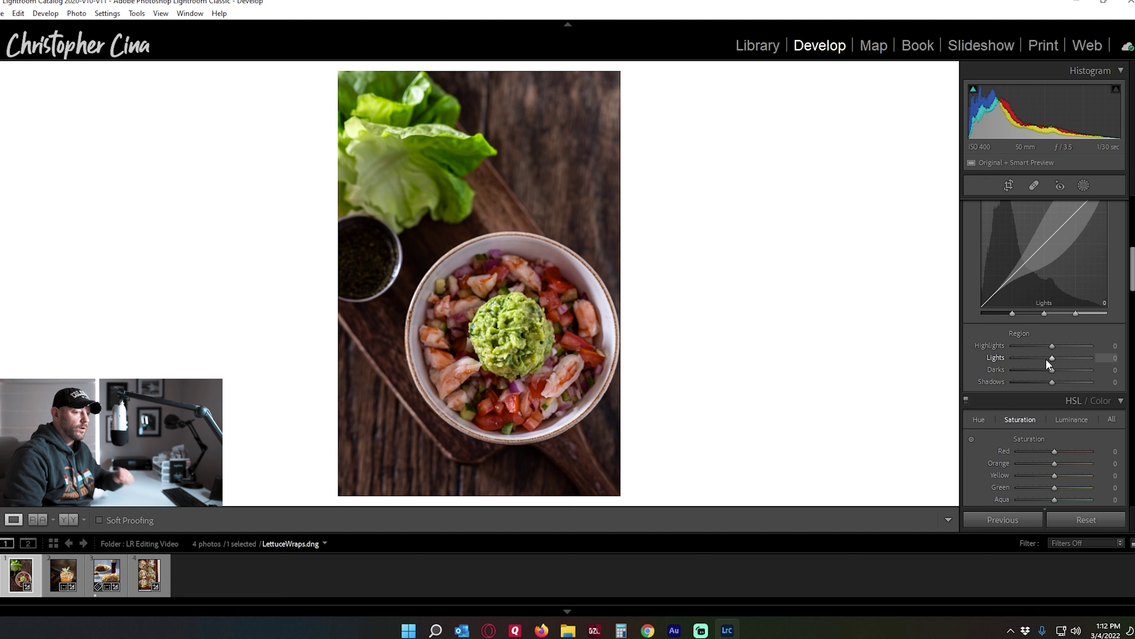
left_click(970, 440)
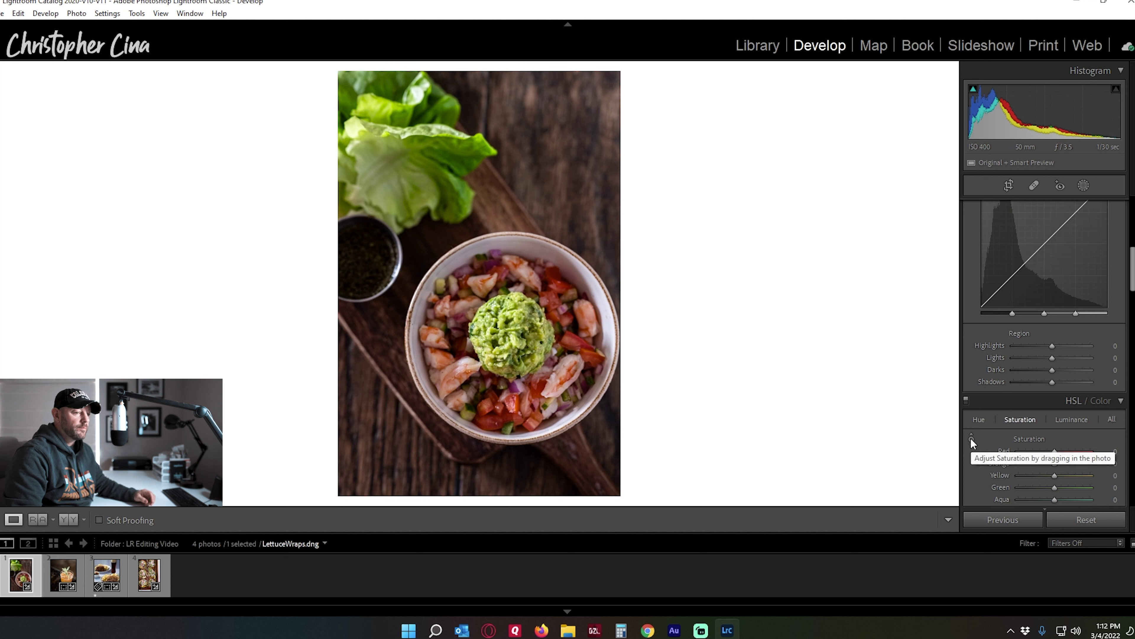
mouse_move(514, 349)
left_mouse_down()
mouse_move(514, 327)
mouse_move(513, 338)
left_mouse_up()
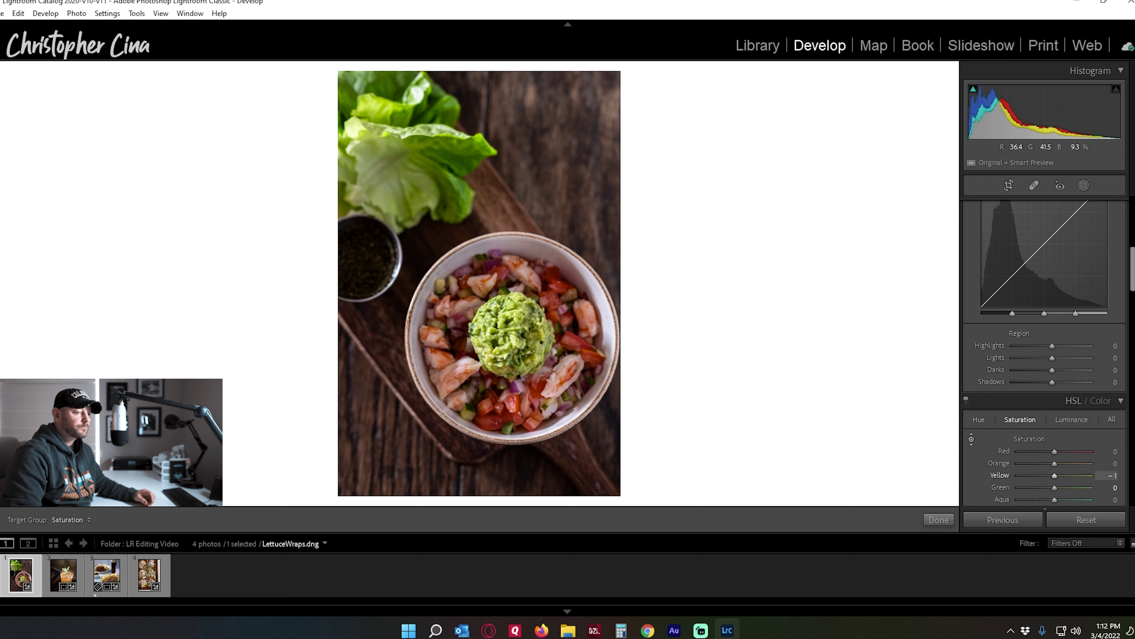
left_click(971, 438)
- Lower the lettuce's Green saturation to −1 with the targeted adjustment tool
scroll(992, 428, "down", 2)
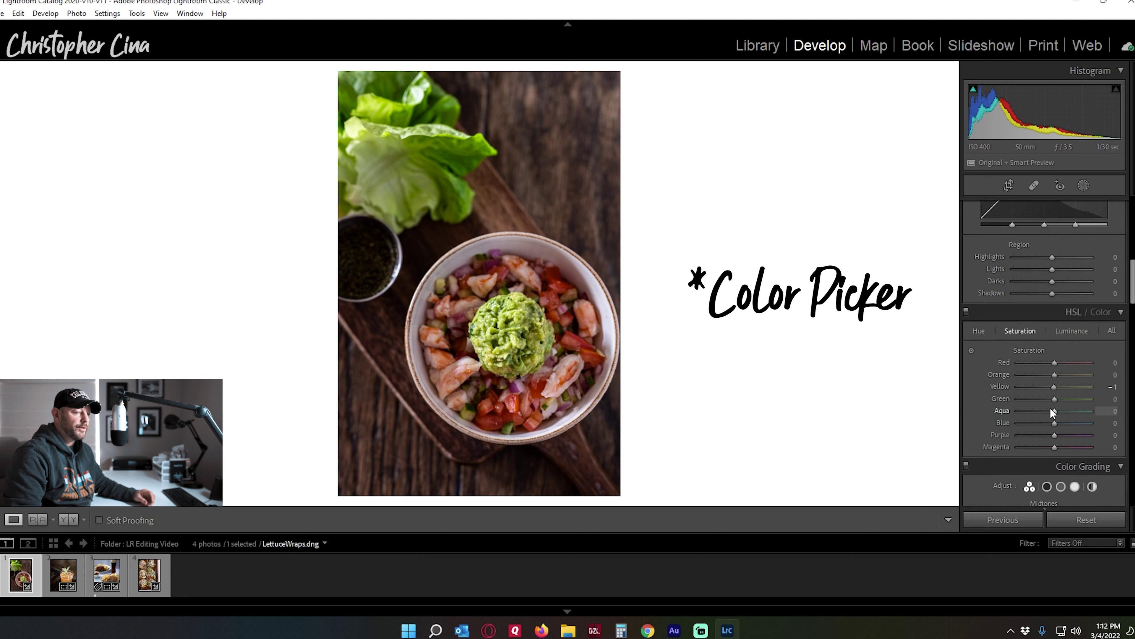
scroll(1053, 413, "down", 2)
left_click(971, 263)
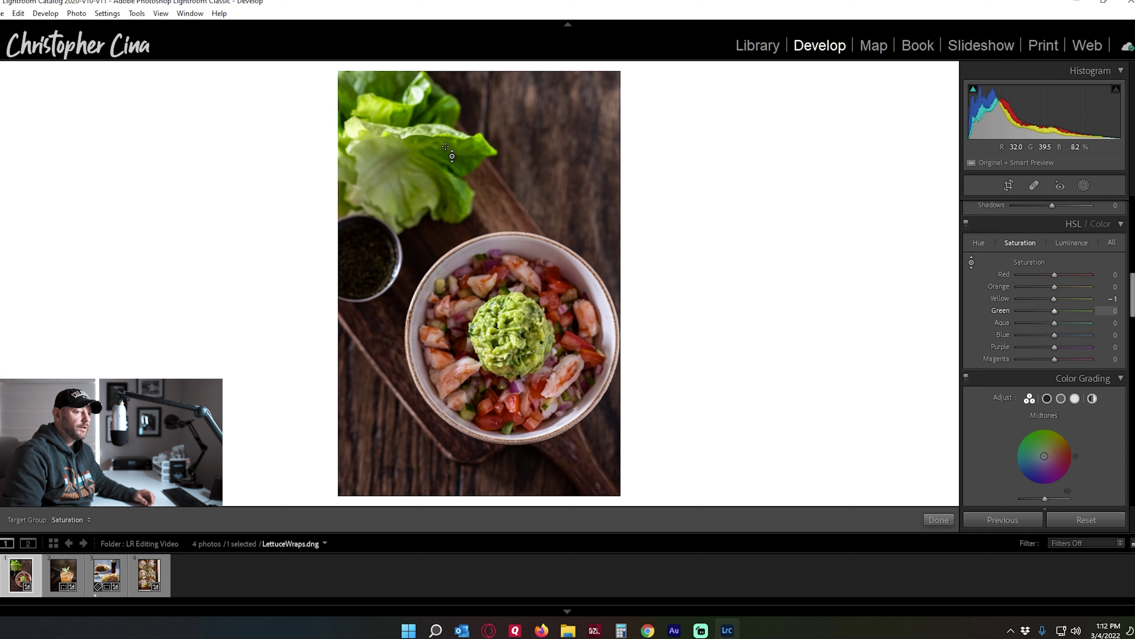
mouse_move(445, 147)
left_mouse_down()
mouse_move(445, 99)
mouse_move(447, 150)
left_mouse_up()
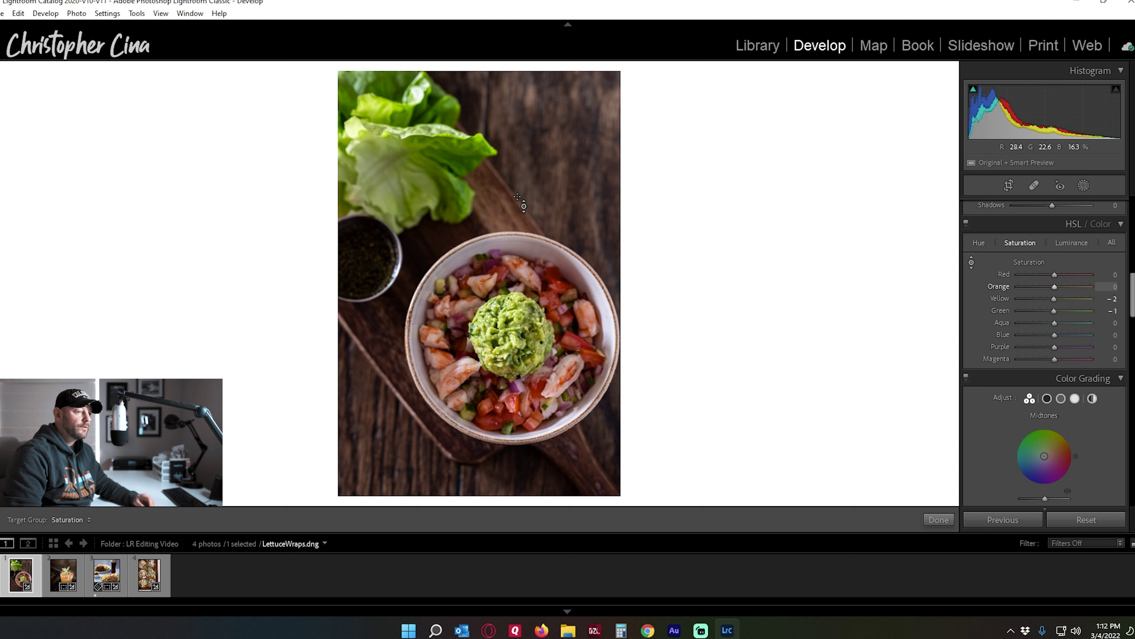
- Set Sharpening Amount to 49 and Masking to 90, previewing the mask with Alt
left_click(972, 262)
scroll(1028, 340, "down", 8)
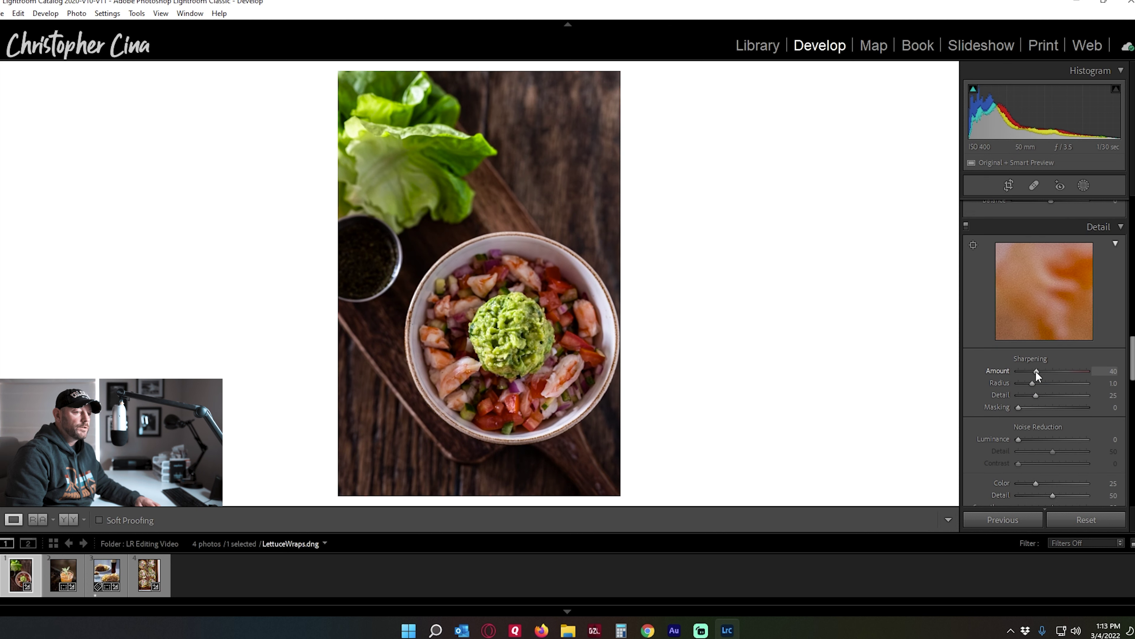
left_click_drag(1036, 371, 1022, 376)
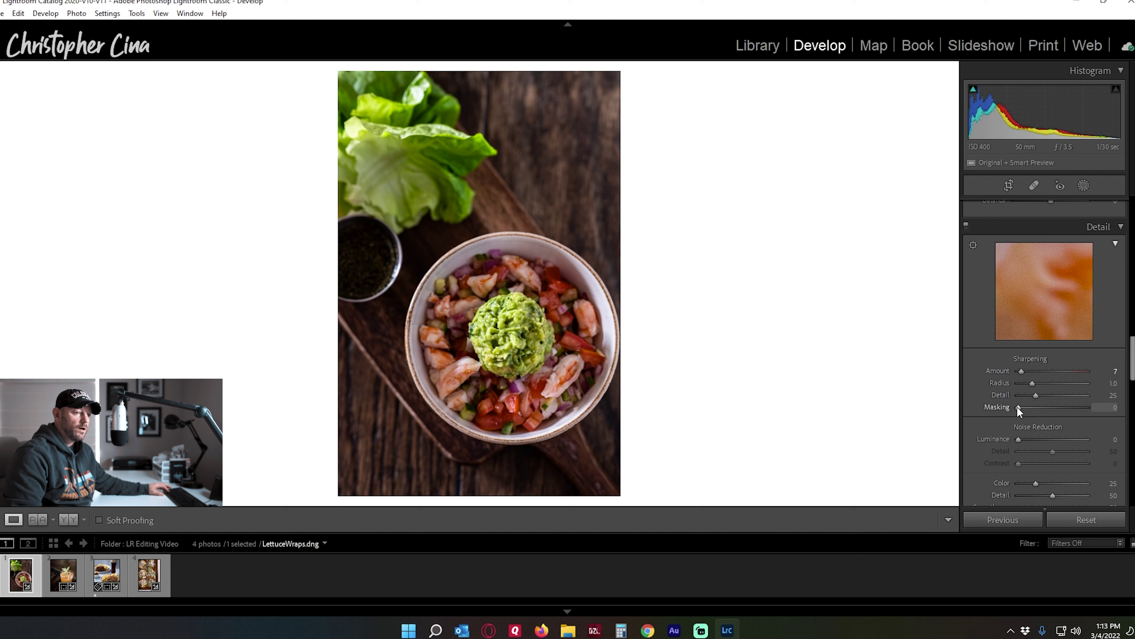
key("alt")
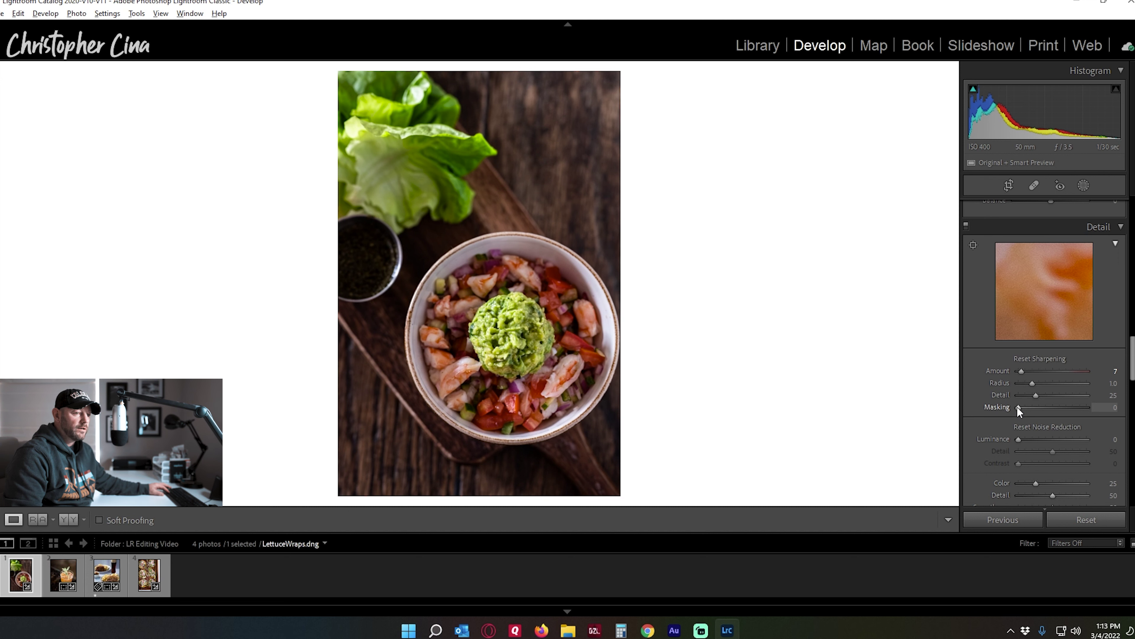
left_click_drag(1019, 407, 1078, 409)
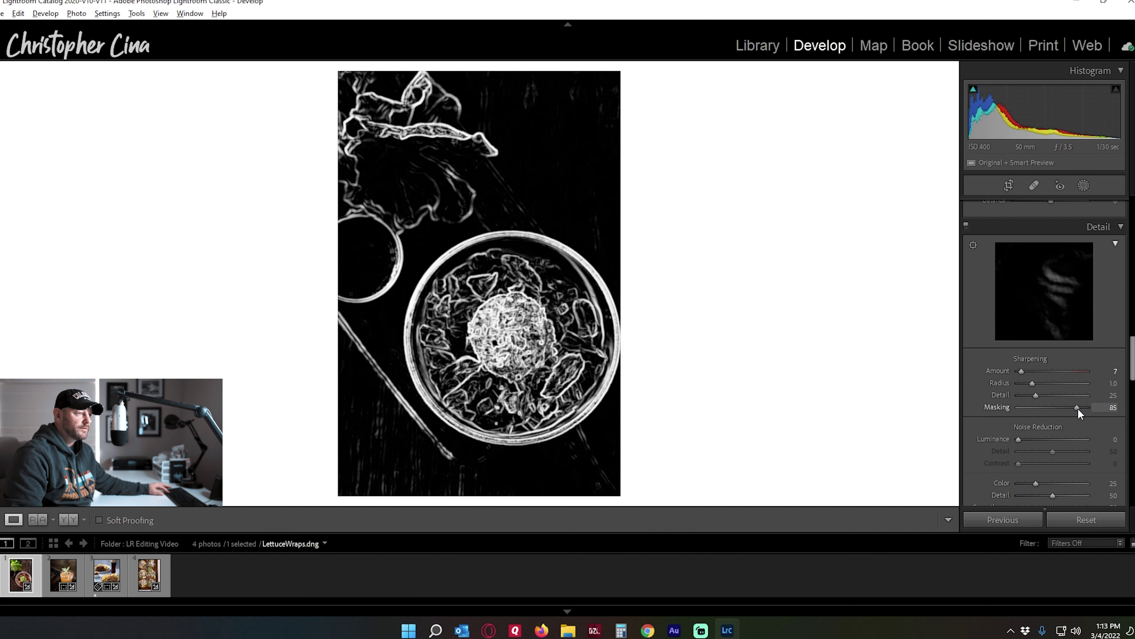
left_click_drag(1078, 409, 1082, 408)
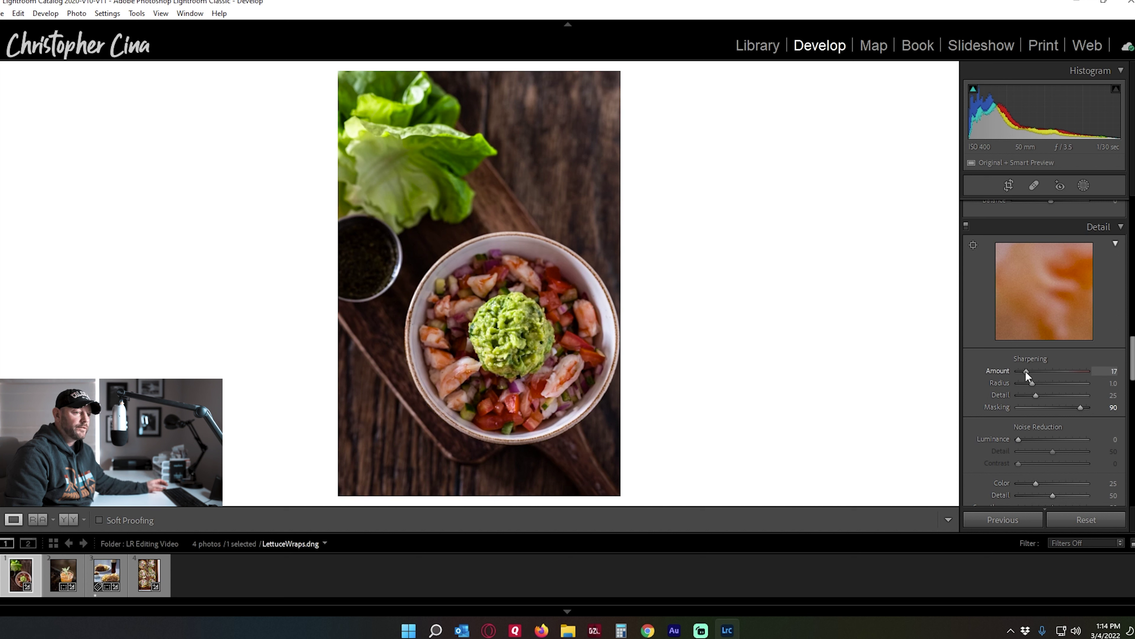
left_click_drag(1021, 371, 1035, 371)
left_click_drag(1039, 371, 1035, 373)
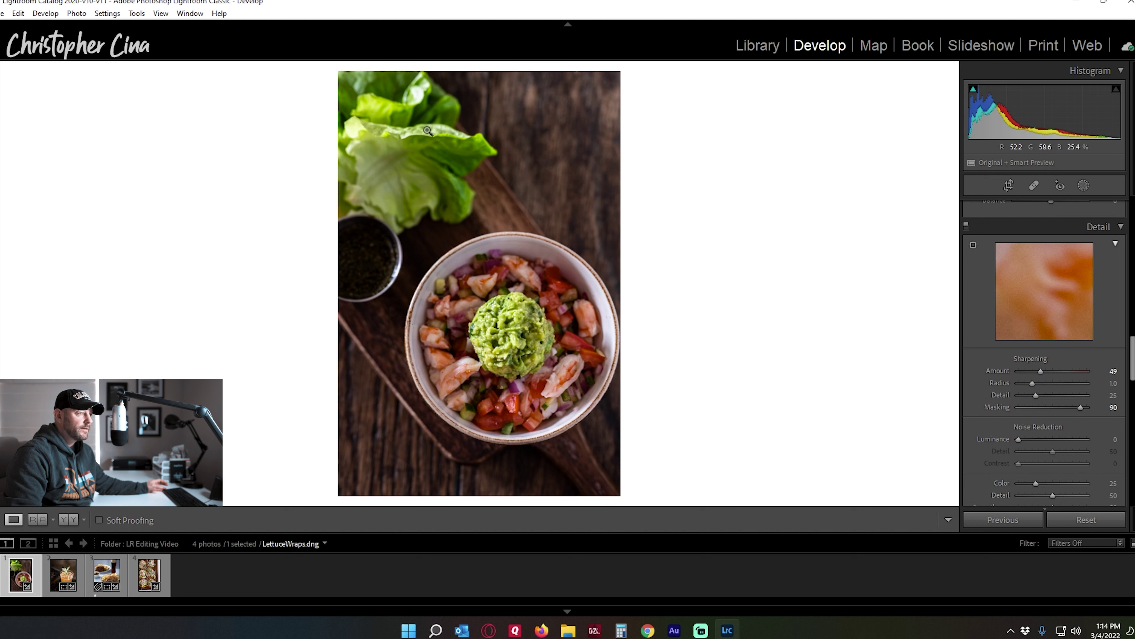
- Apply a −18 post-crop vignette and check the guacamole detail at 1:1
scroll(1017, 382, "down", 5)
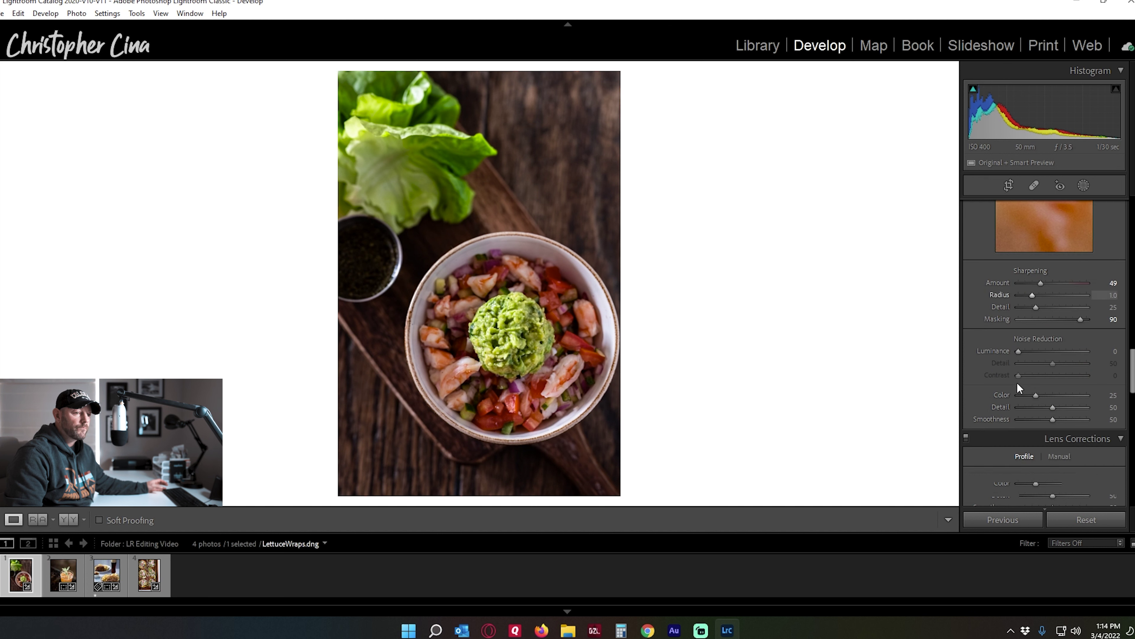
scroll(1017, 384, "down", 8)
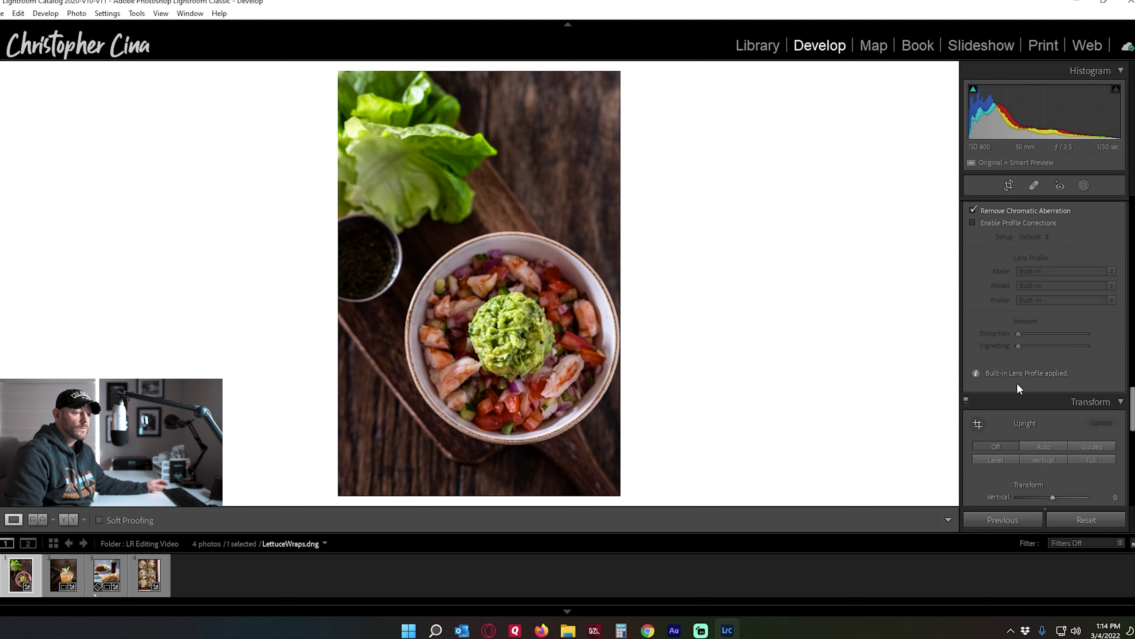
scroll(1016, 383, "down", 4)
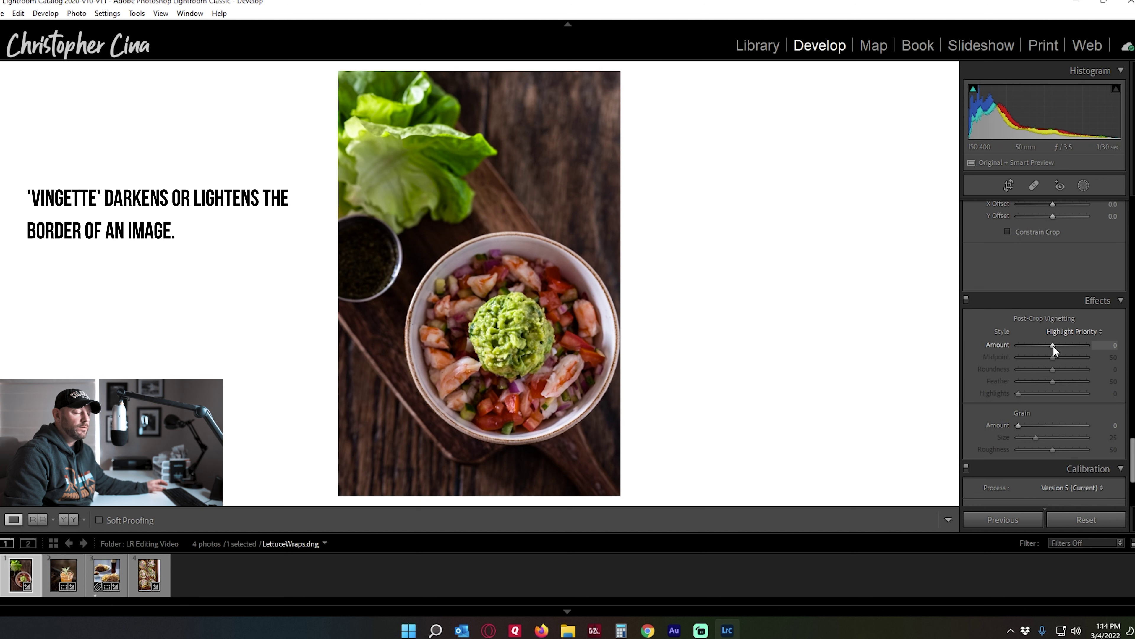
left_click_drag(1052, 345, 1047, 348)
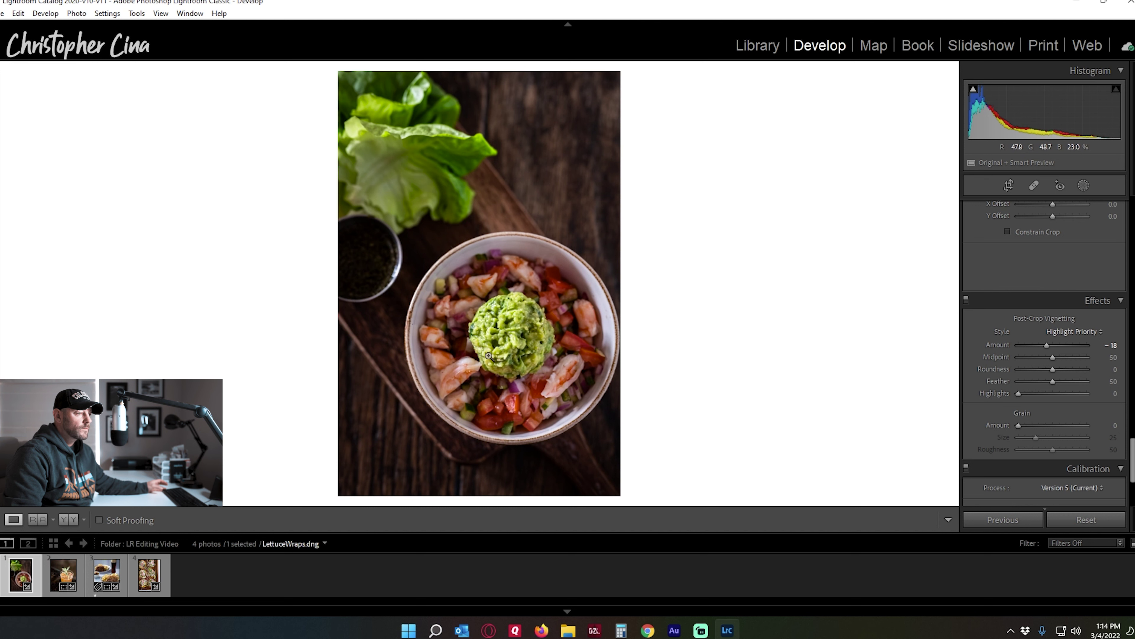
left_click(497, 323)
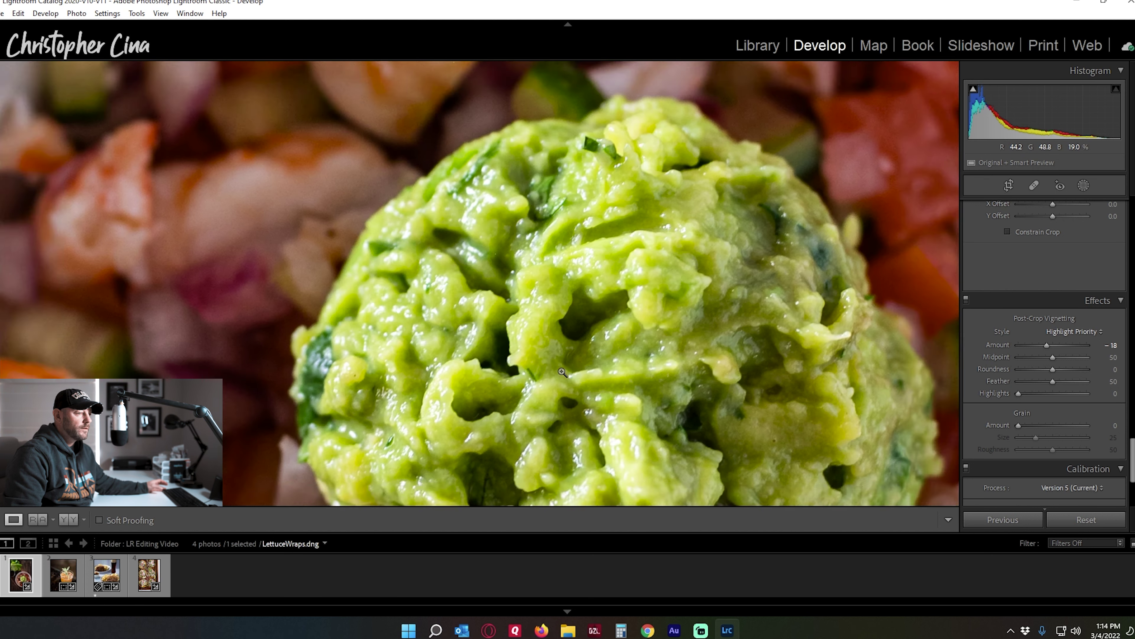
left_click(562, 372)
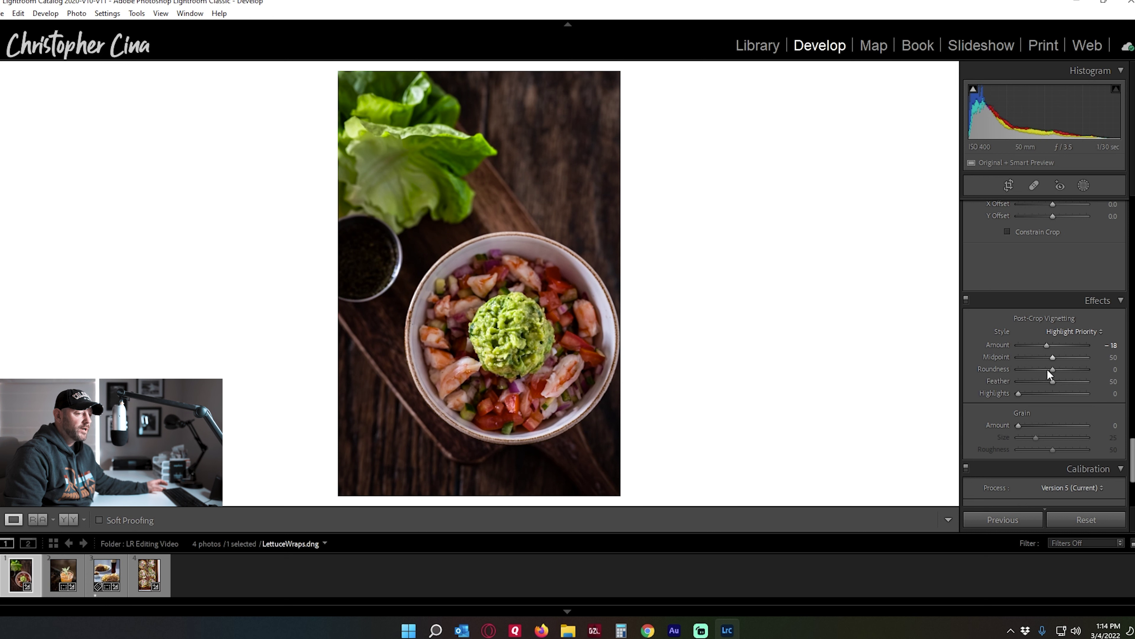
- Move on to the next photo, Cocktail.dng
scroll(1046, 374, "up", 8)
scroll(1045, 374, "up", 12)
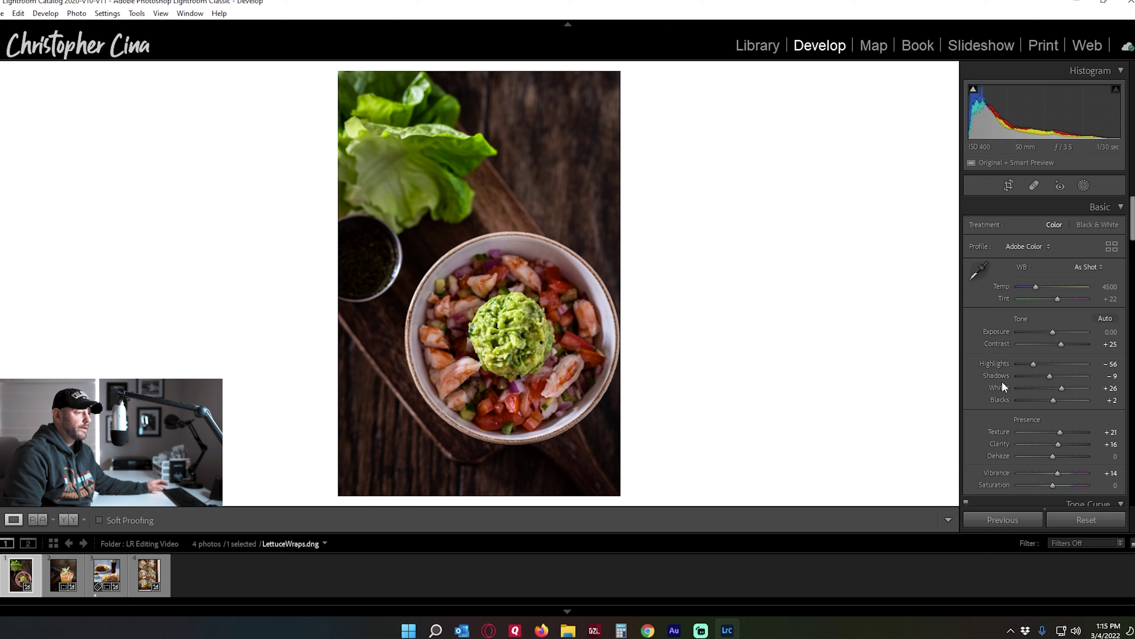
key("Right")
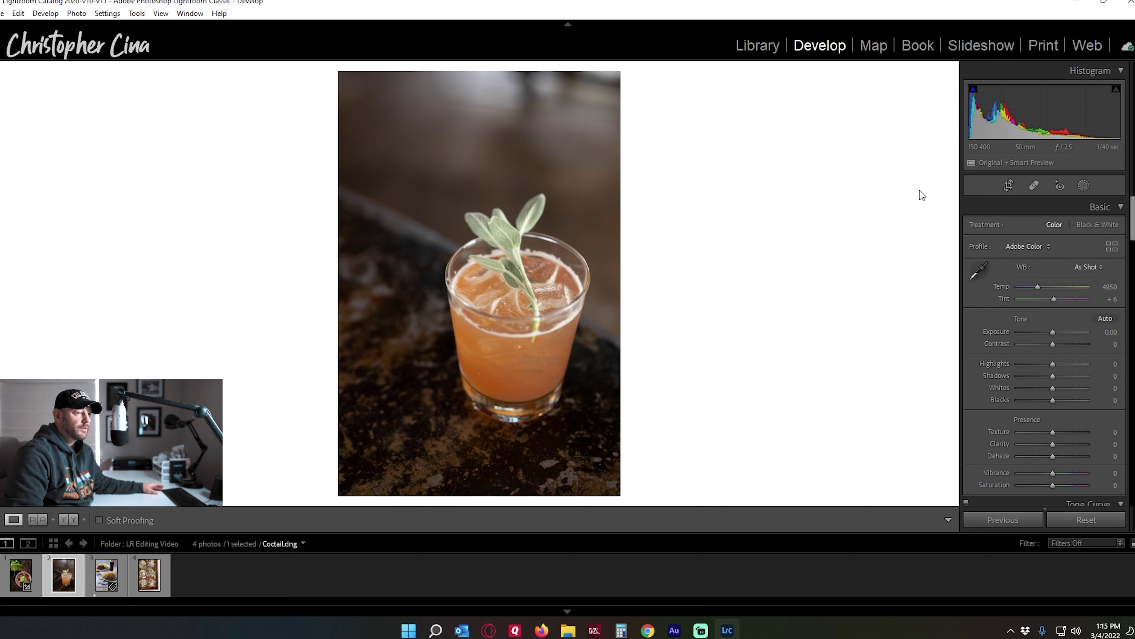
- Straighten the cocktail photo to −0.36 and set the crop ratio to 4 x 5 / 8 x 10
left_click(1008, 186)
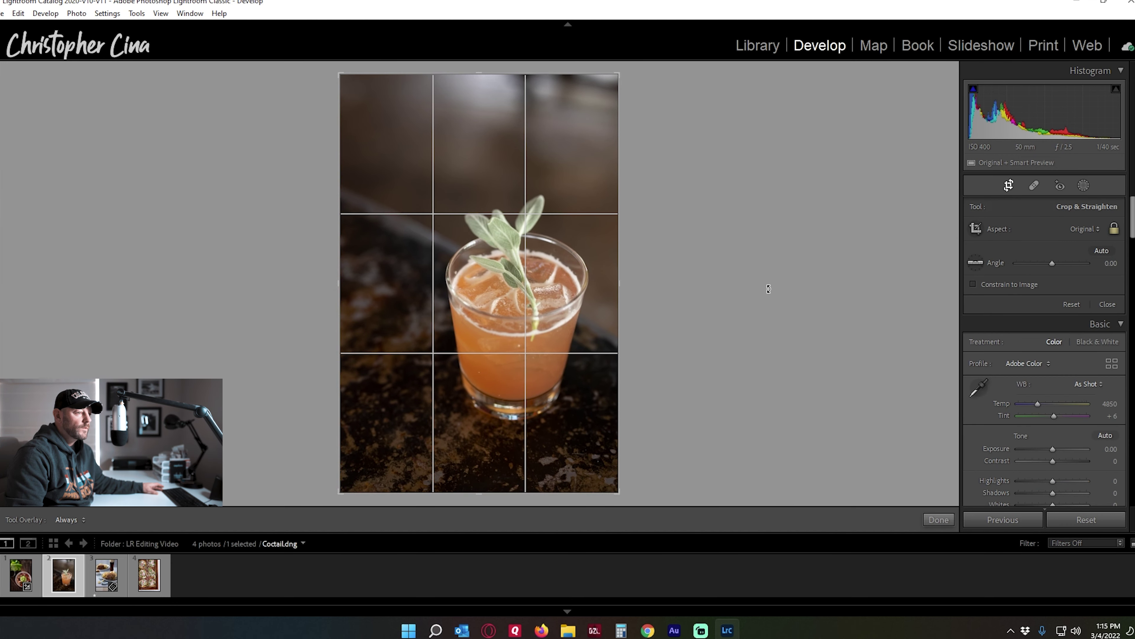
left_click_drag(768, 285, 768, 287)
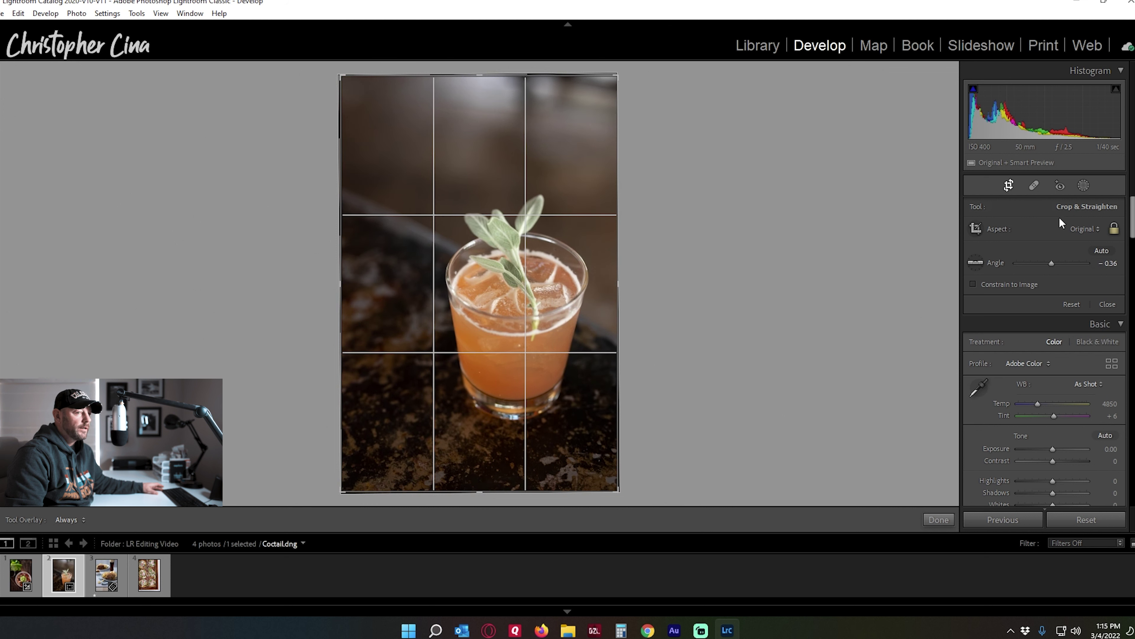
left_click(1098, 228)
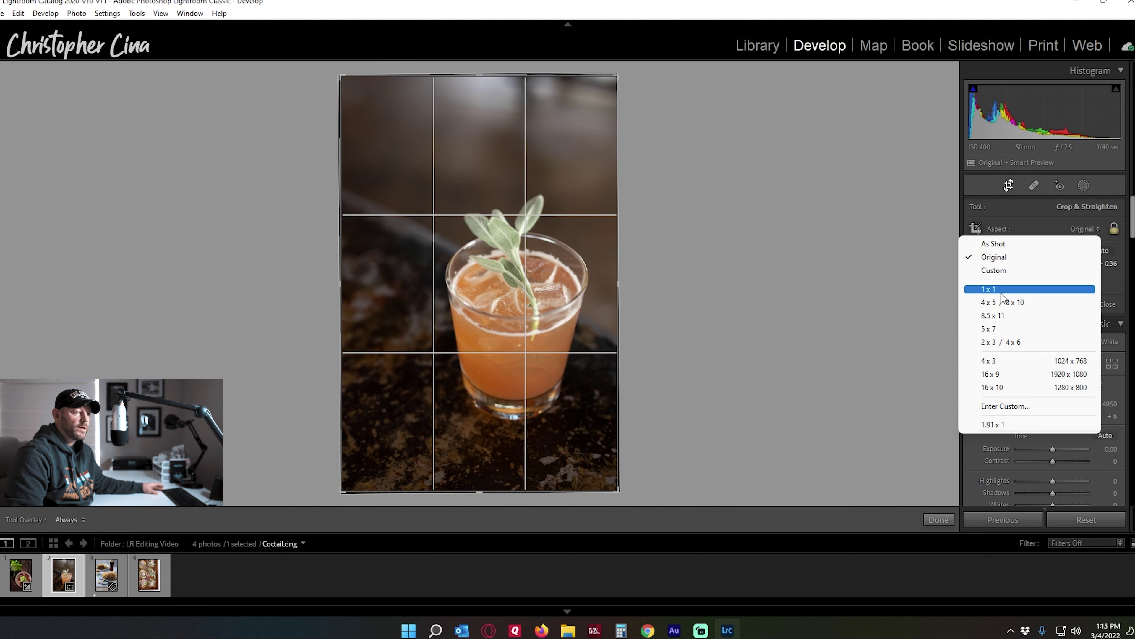
left_click(996, 302)
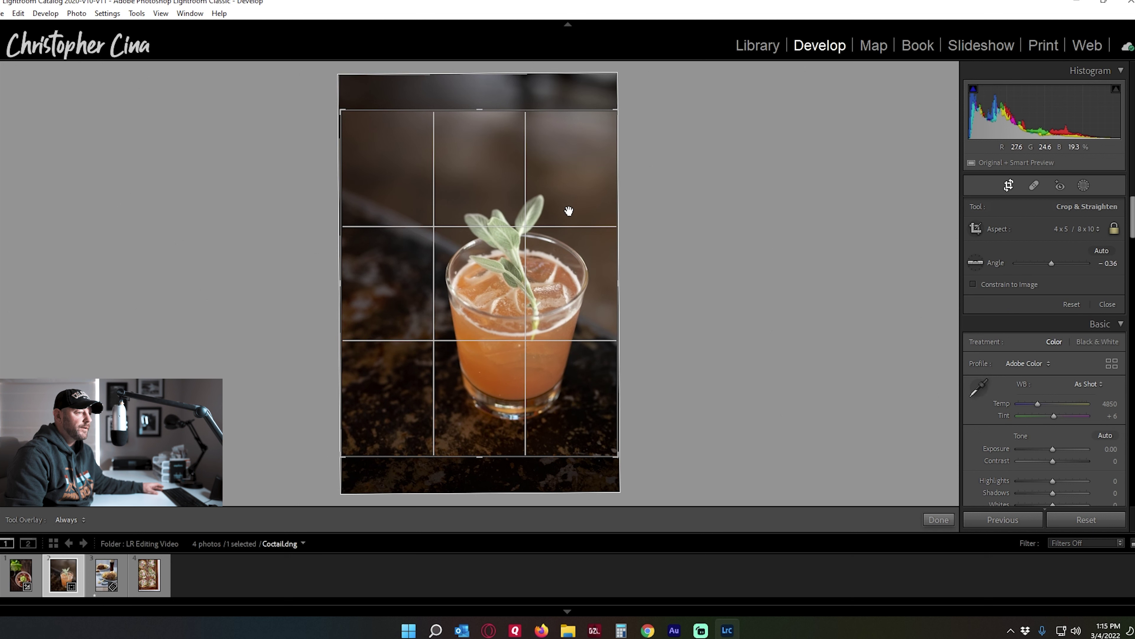
- Tighten and recentre the 4 x 5 crop around the glass, then apply it
left_click_drag(571, 242, 575, 240)
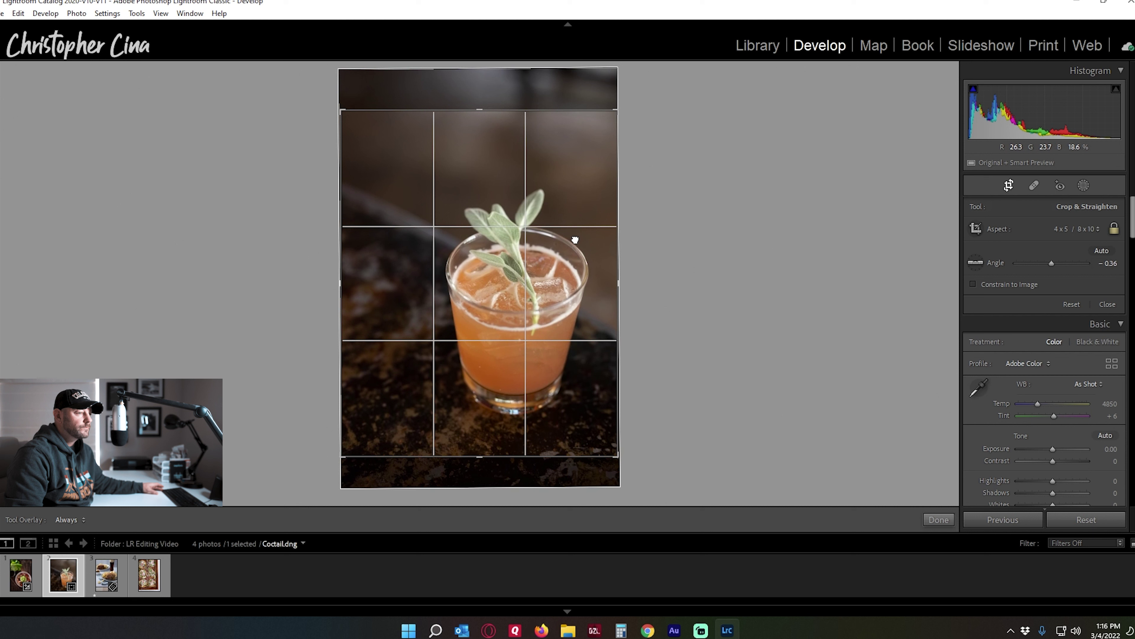
left_click_drag(340, 454, 348, 446)
left_click_drag(480, 336, 492, 341)
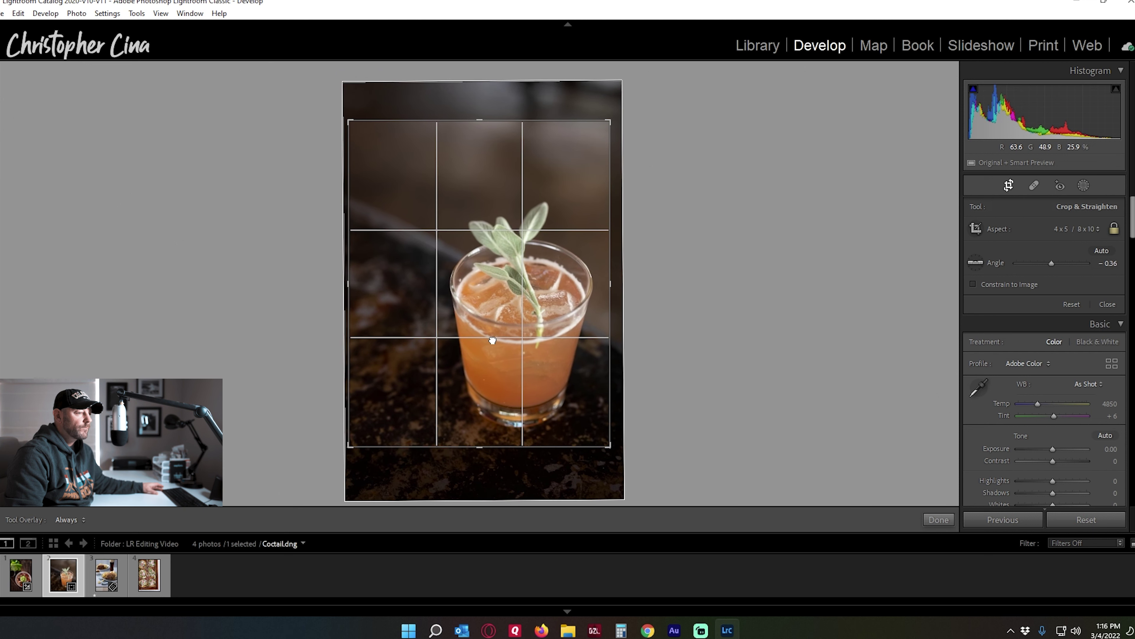
left_click_drag(493, 341, 492, 337)
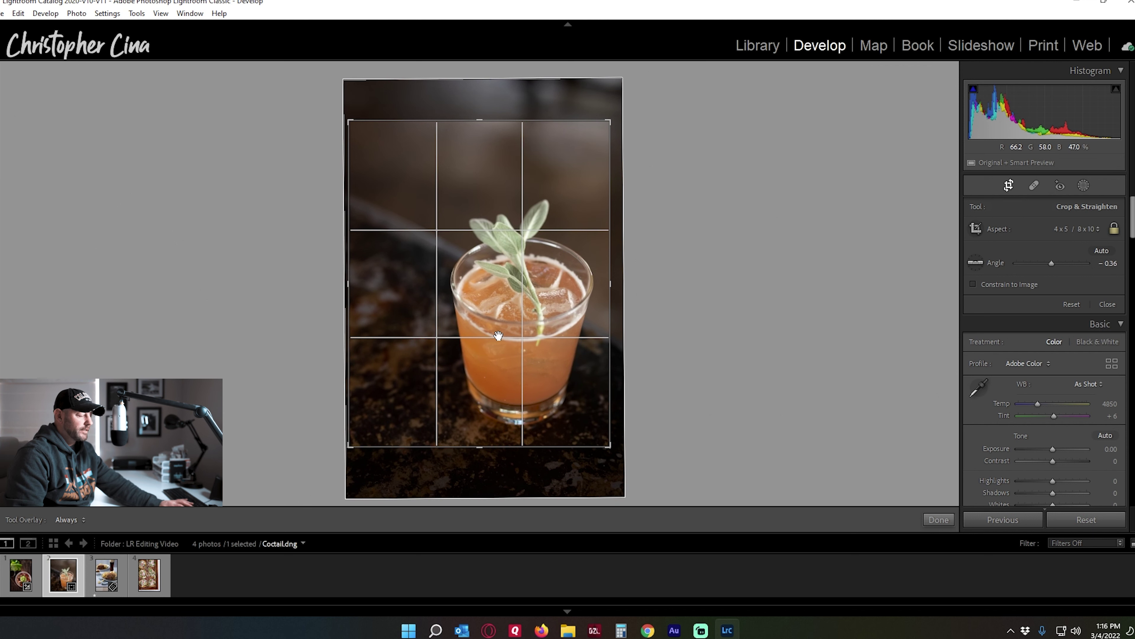
key("Return")
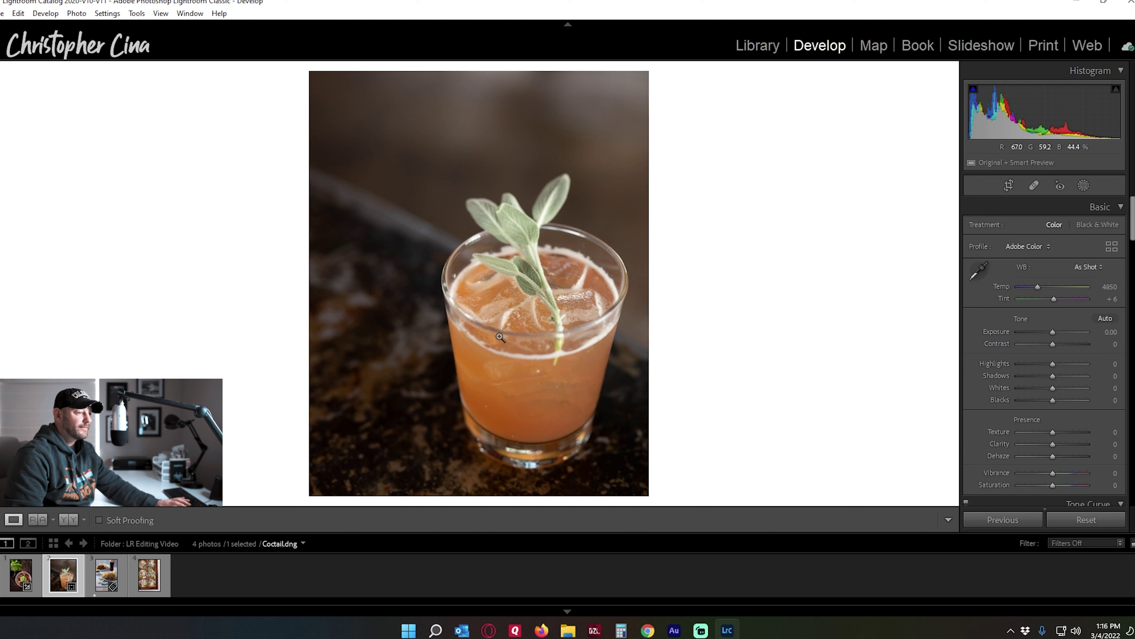
- Clone out the bright speck in the drink with a size 60 Spot Removal, checking at 1:1
left_click(543, 370)
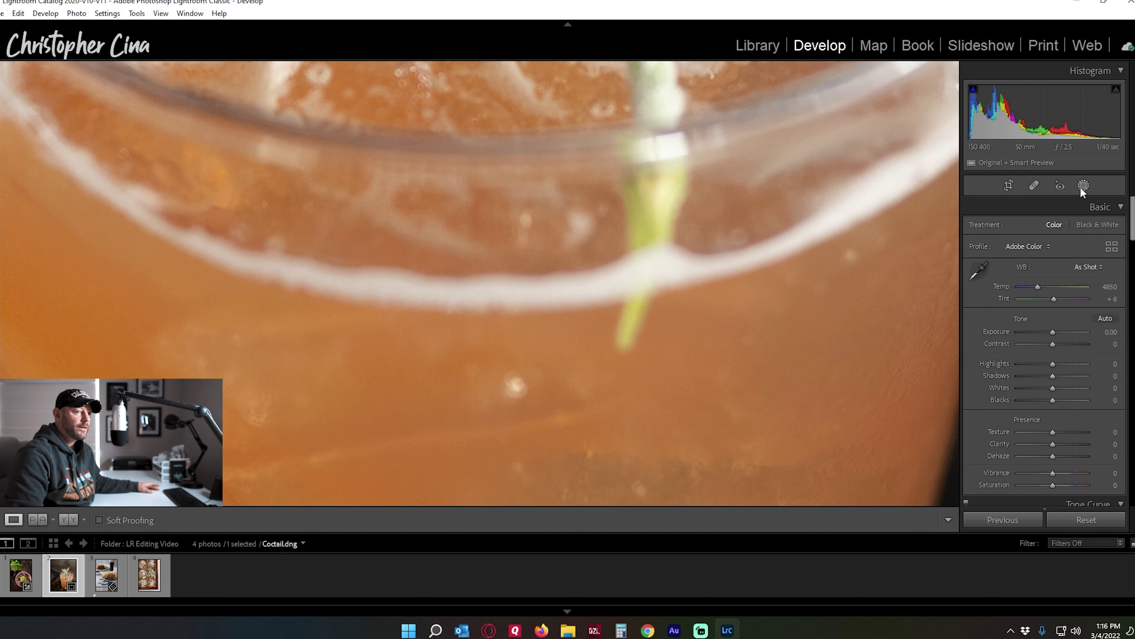
left_click(1034, 185)
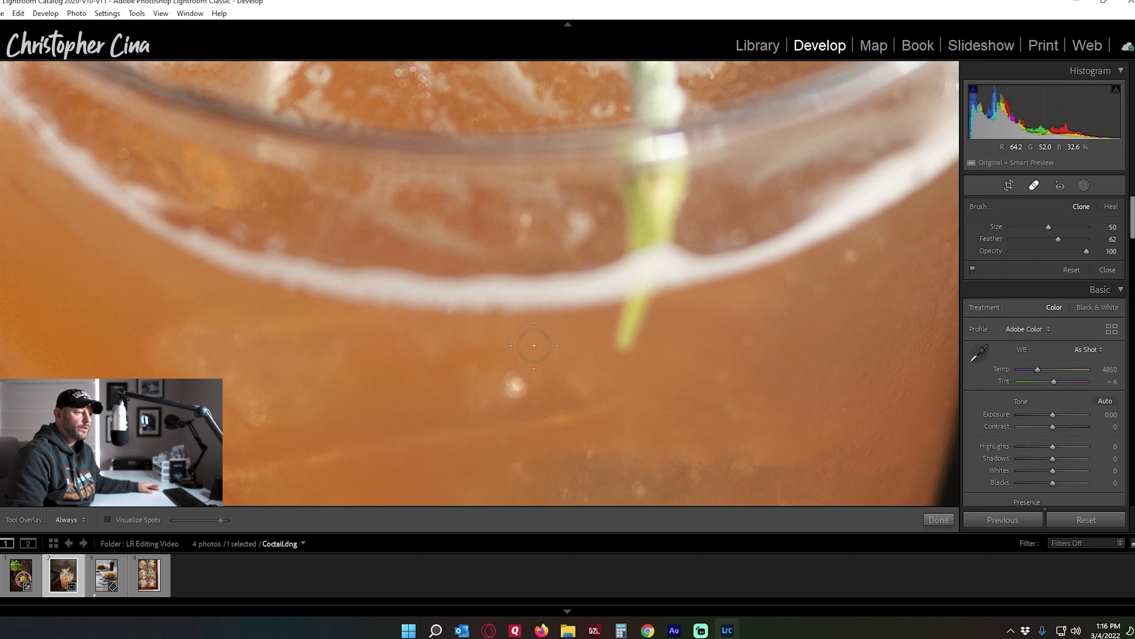
scroll(518, 385, "up", 2)
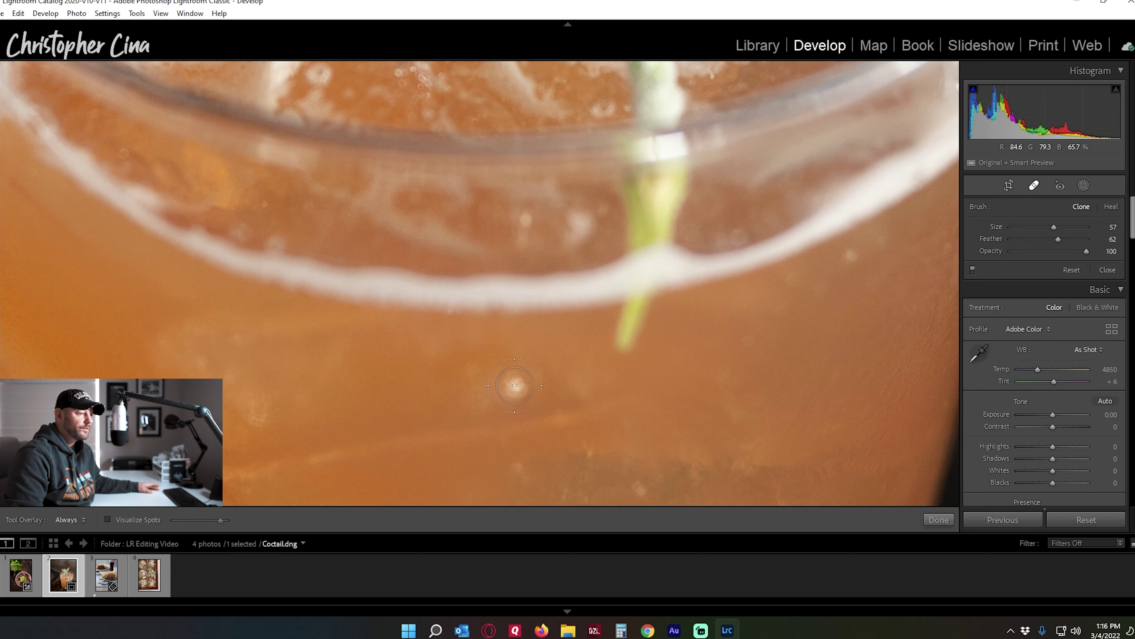
scroll(515, 385, "up", 1)
left_click(515, 385)
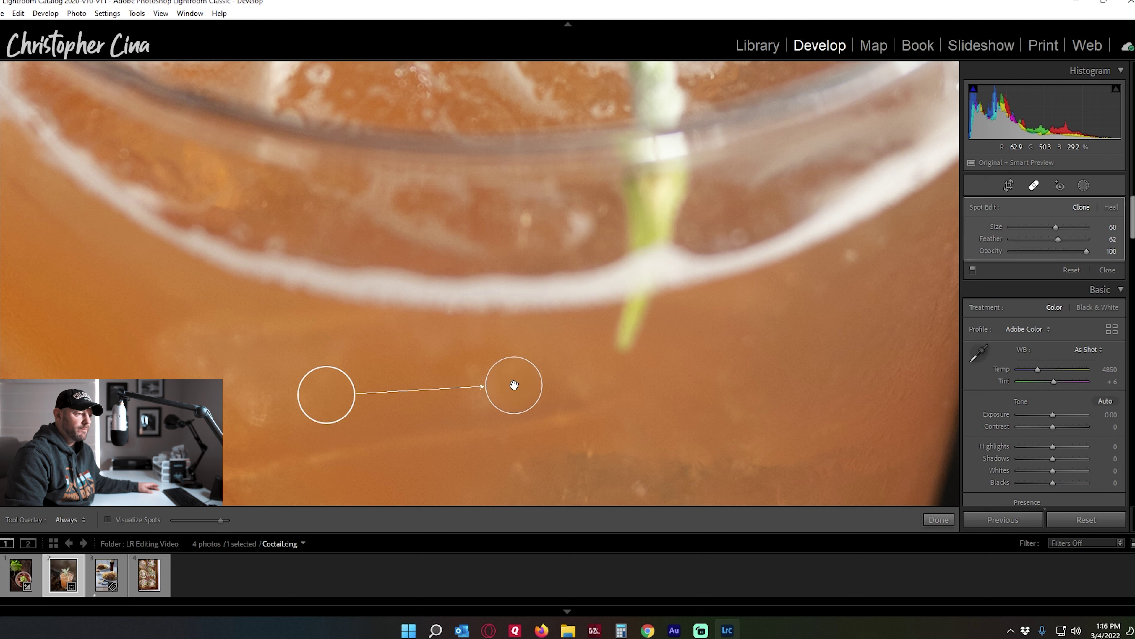
left_click(1032, 186)
left_click(697, 339)
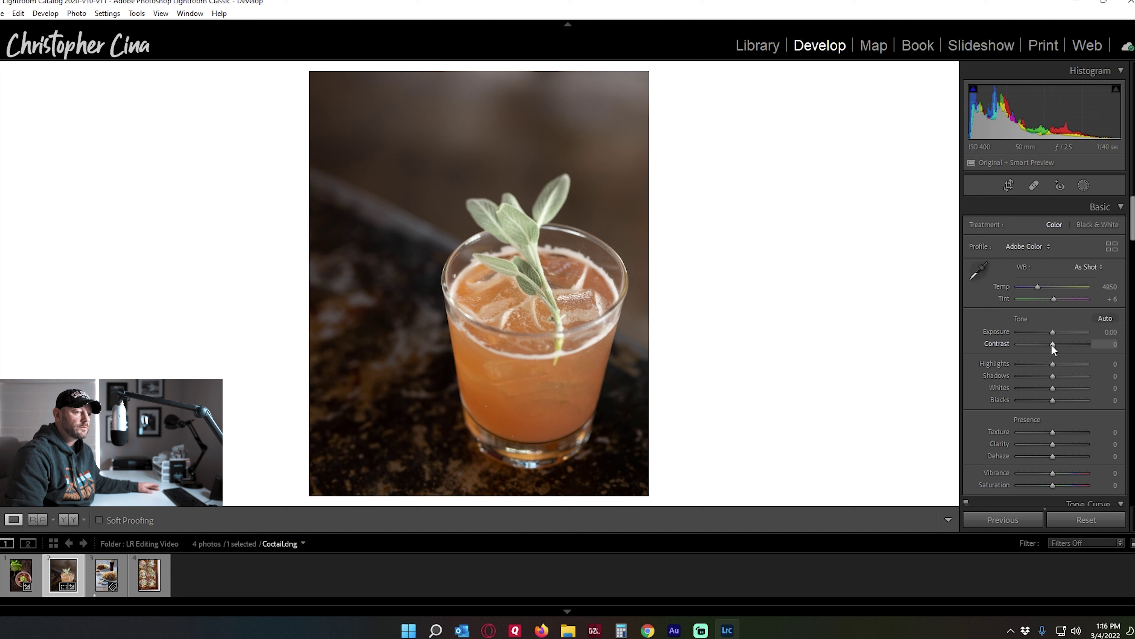
- Give the cocktail Contrast +21, Highlights −23, Shadows −28, Whites +12, Blacks −7 and Texture +16
left_click_drag(1053, 350, 1059, 350)
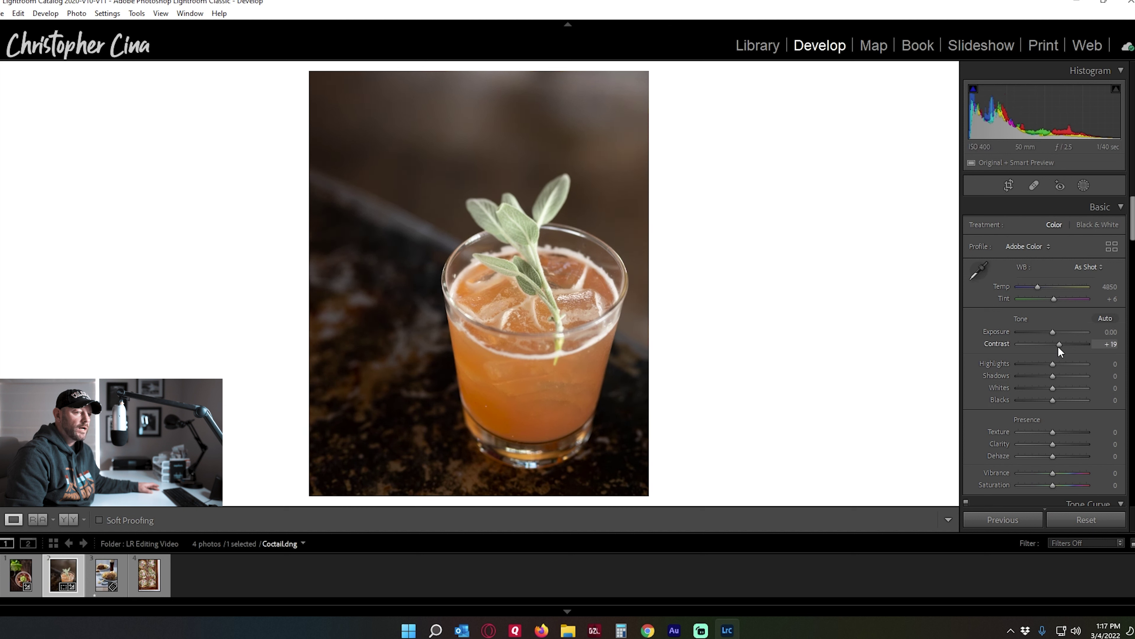
left_click_drag(1058, 347, 1059, 348)
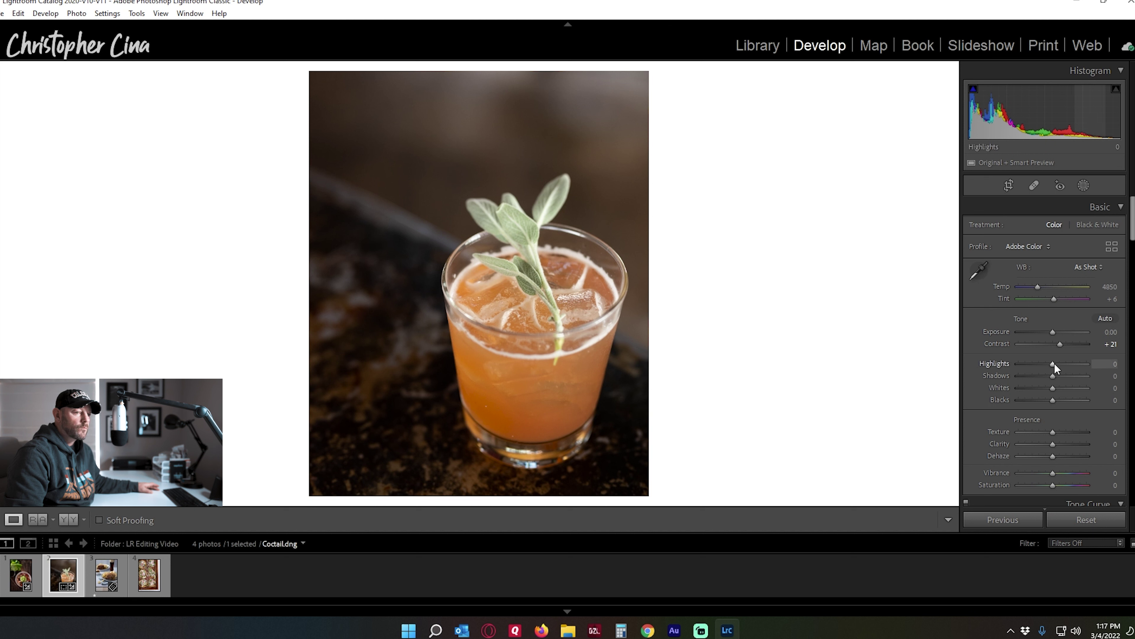
left_click_drag(1051, 365, 1044, 377)
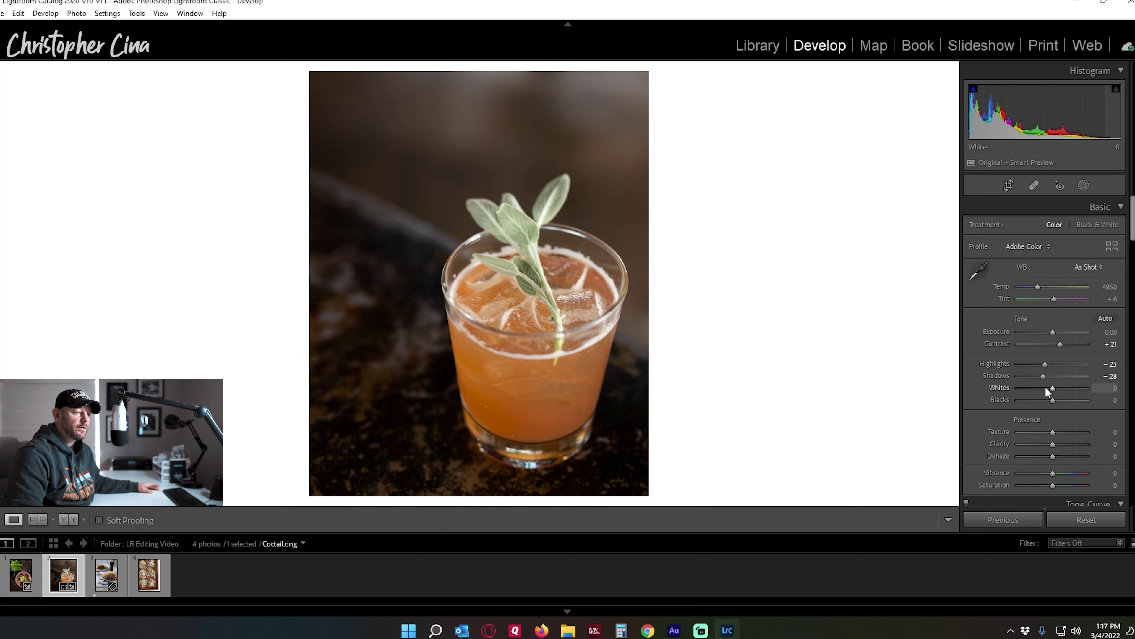
left_click_drag(1054, 388, 1058, 387)
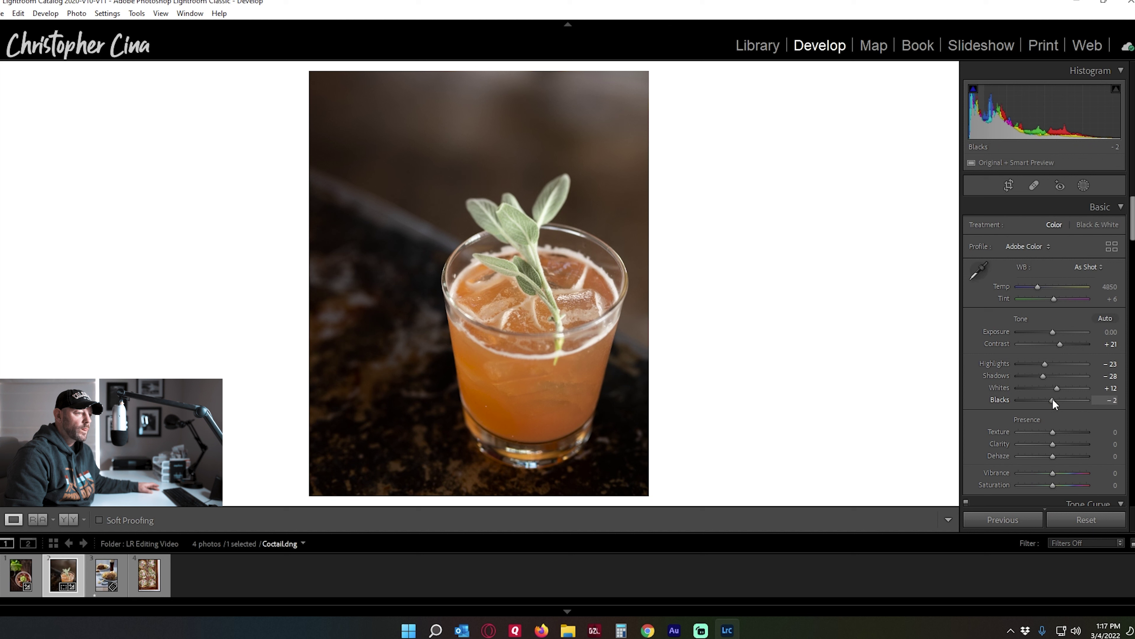
left_click_drag(1053, 398, 1050, 400)
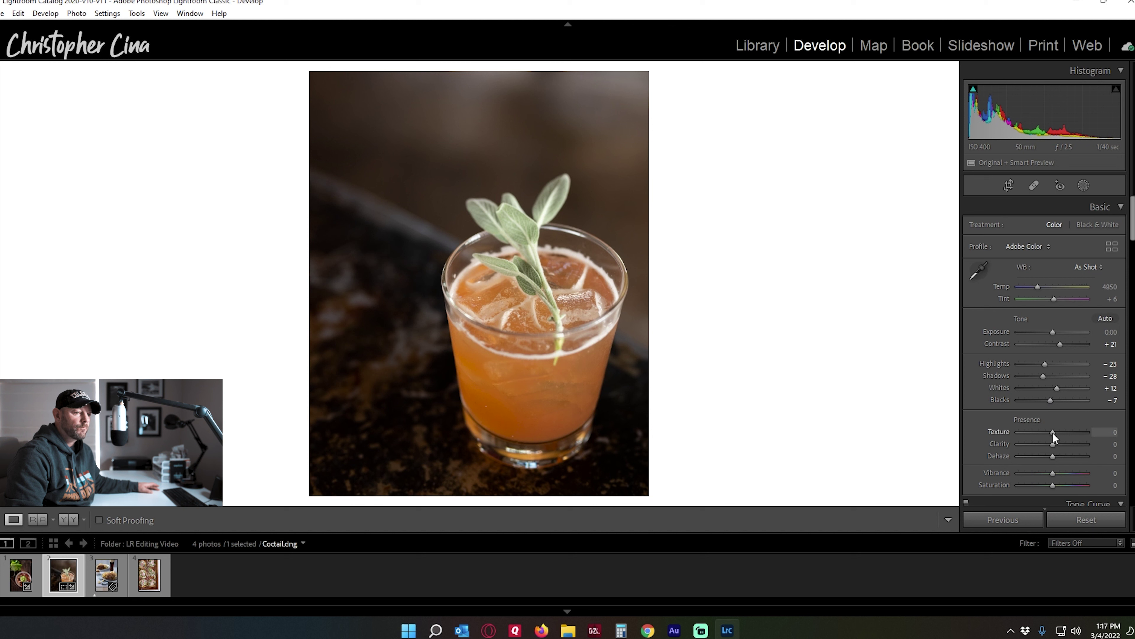
left_click_drag(1054, 433, 1056, 432)
left_click_drag(1057, 432, 1055, 445)
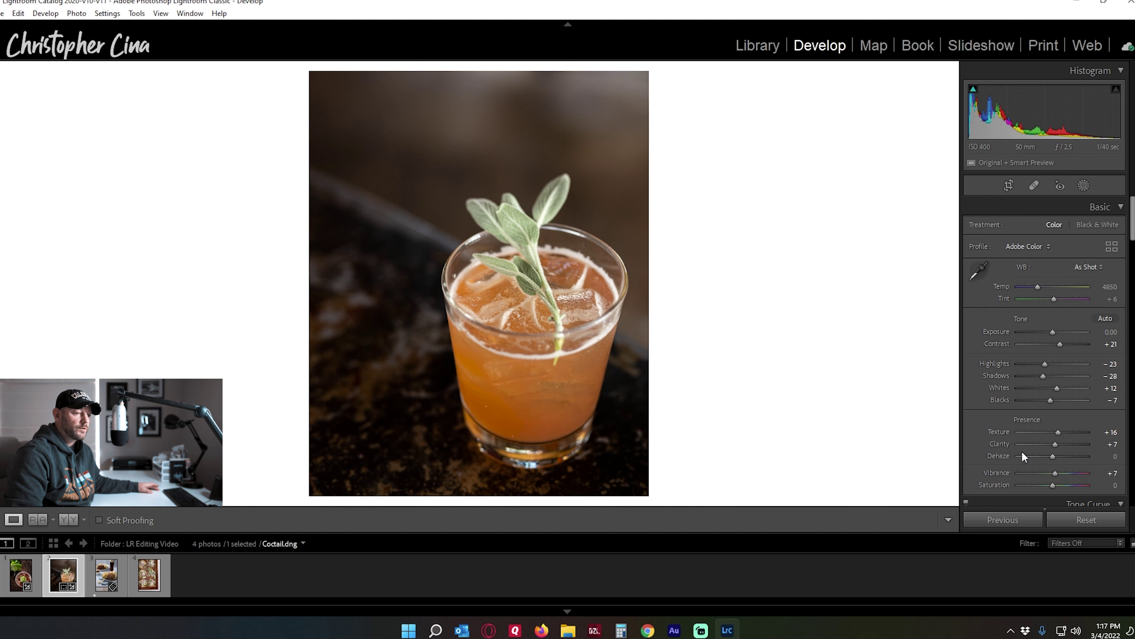
- At 1:1, clone out a speck in the drink and one near the glass bottom, then fit the photo
left_click(489, 407)
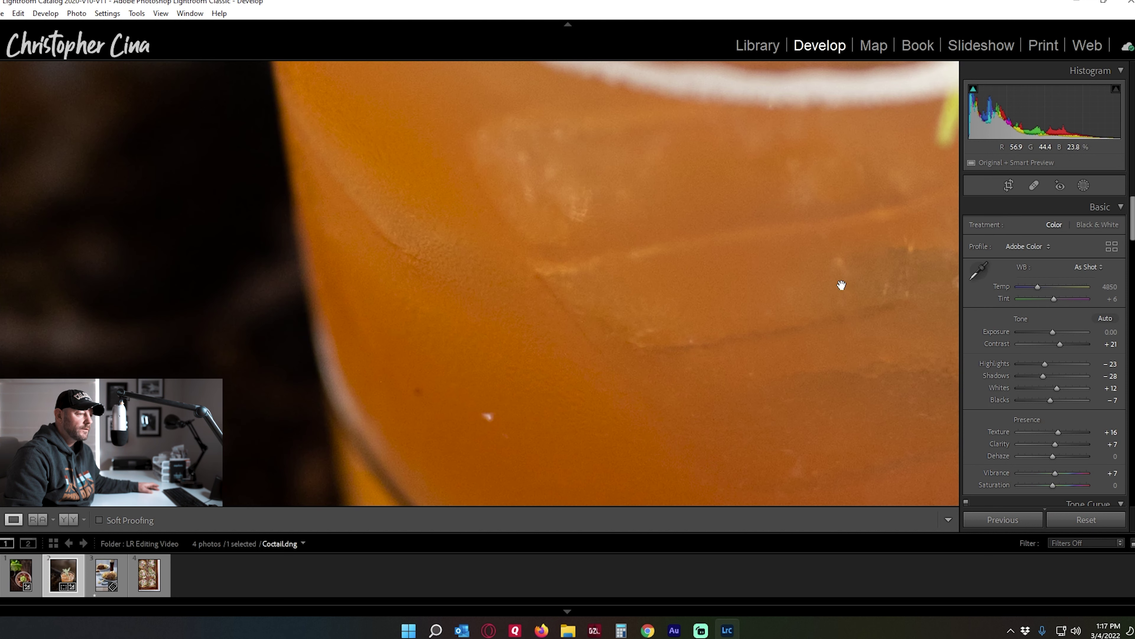
left_click(1034, 186)
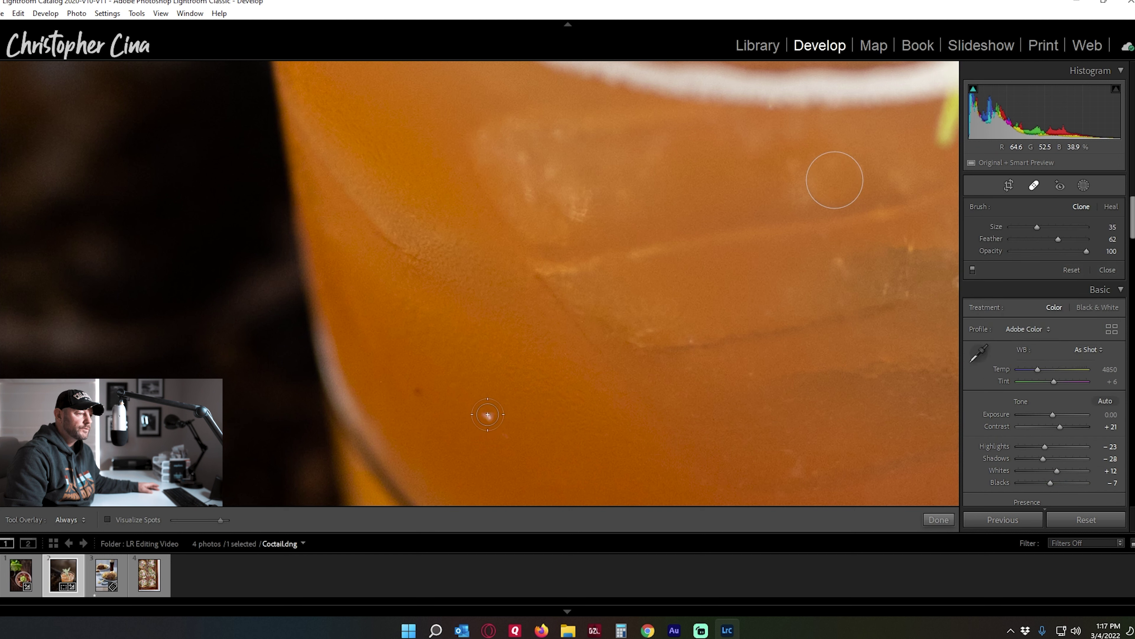
left_click(487, 414)
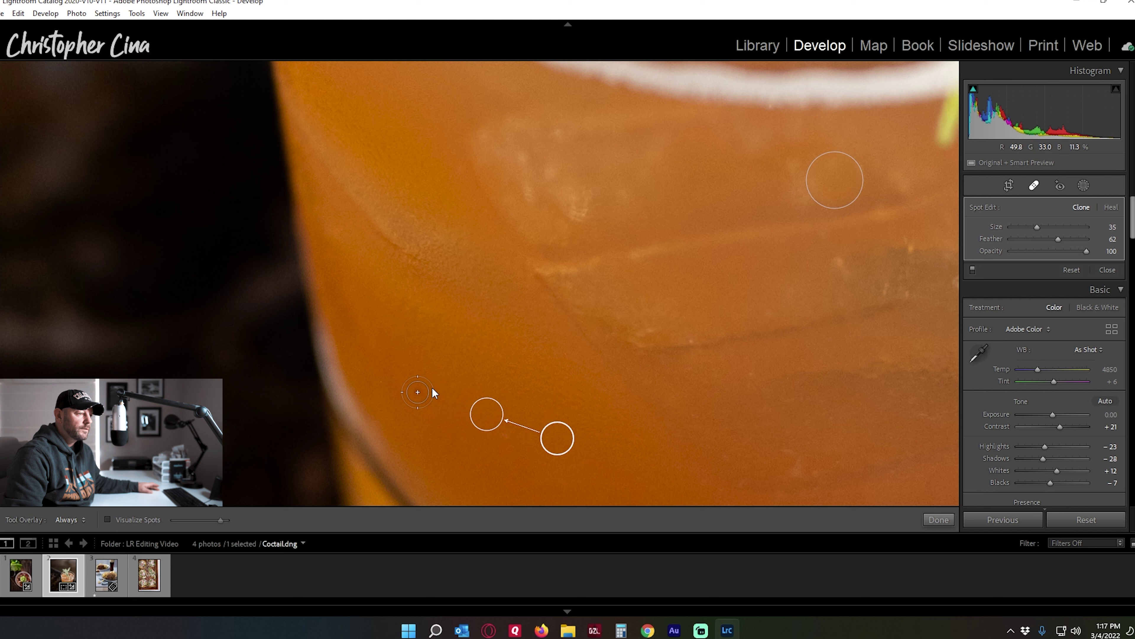
left_click(1034, 186)
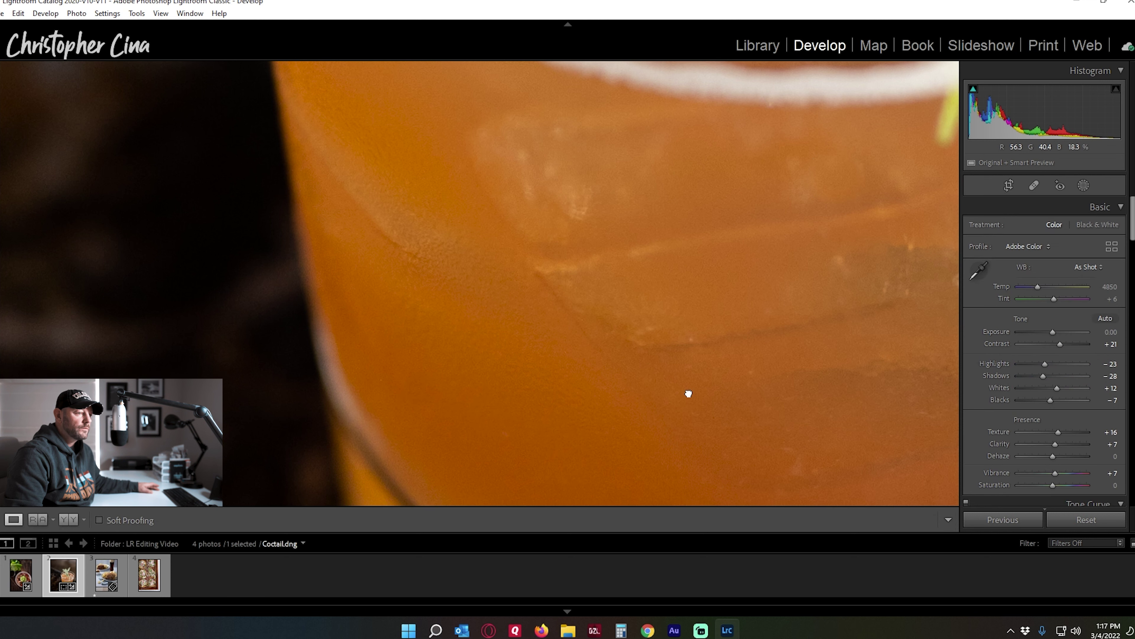
left_click_drag(689, 393, 537, 216)
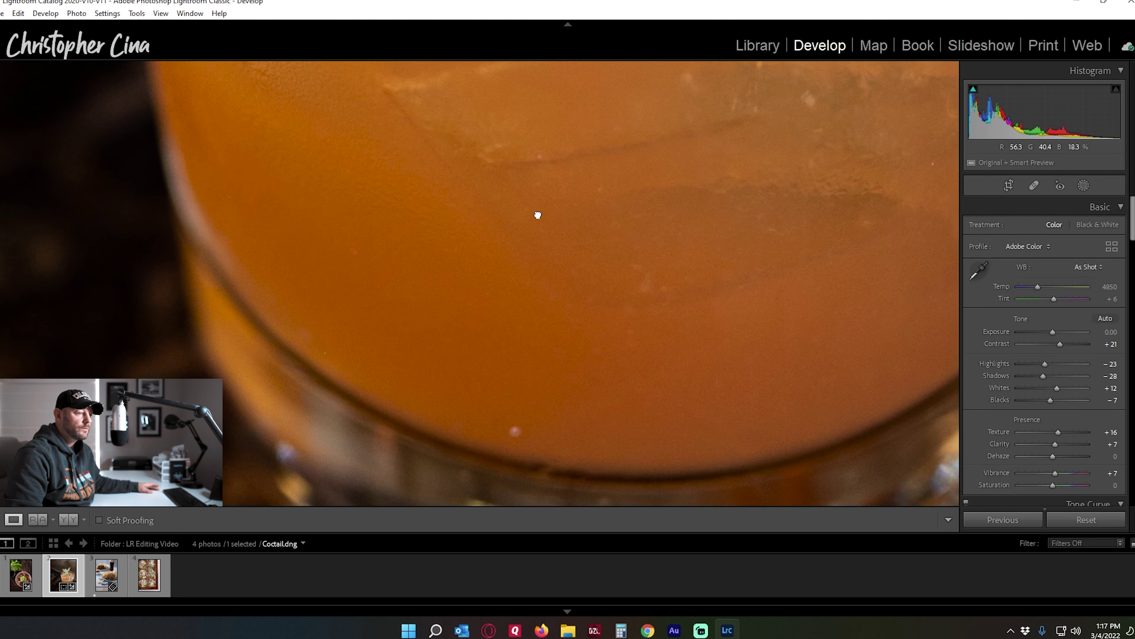
left_click(1034, 187)
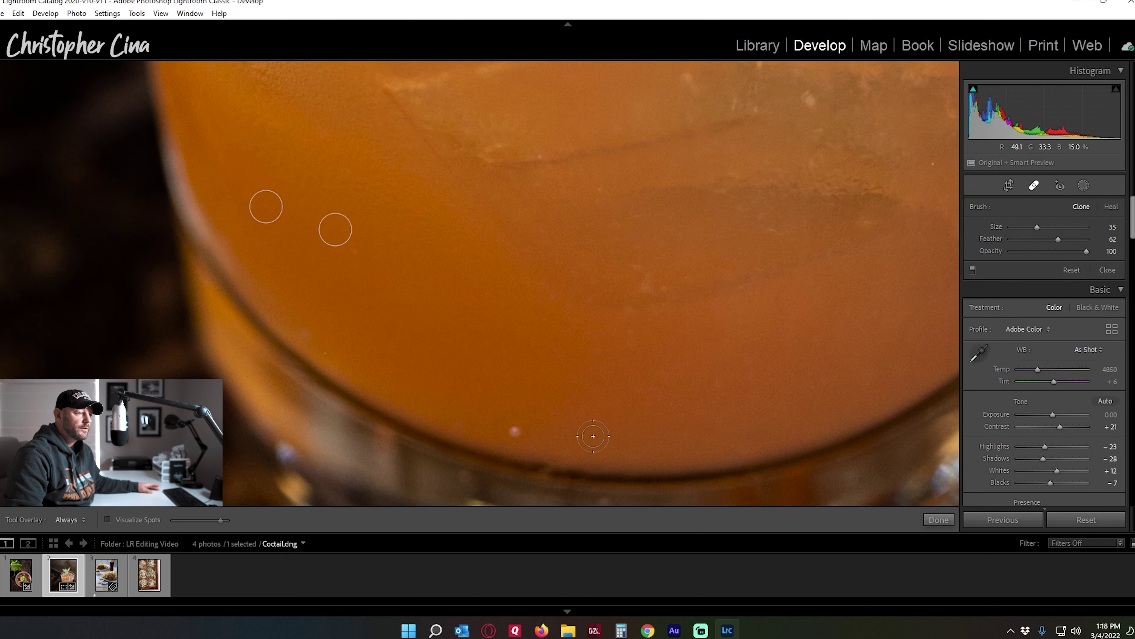
left_click(514, 429)
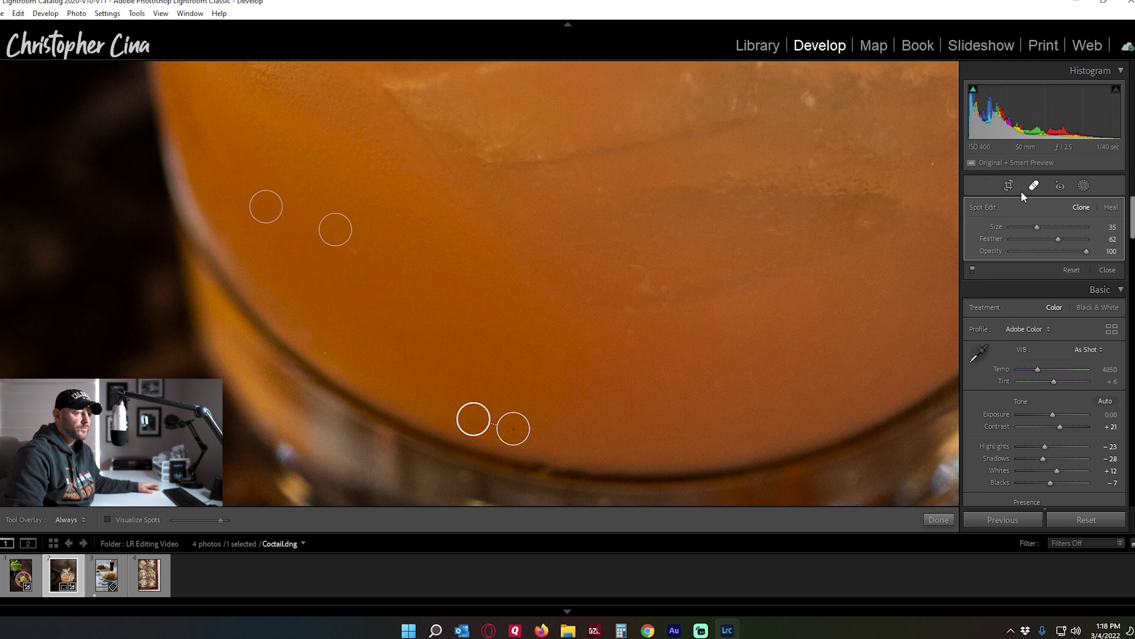
left_click(1034, 186)
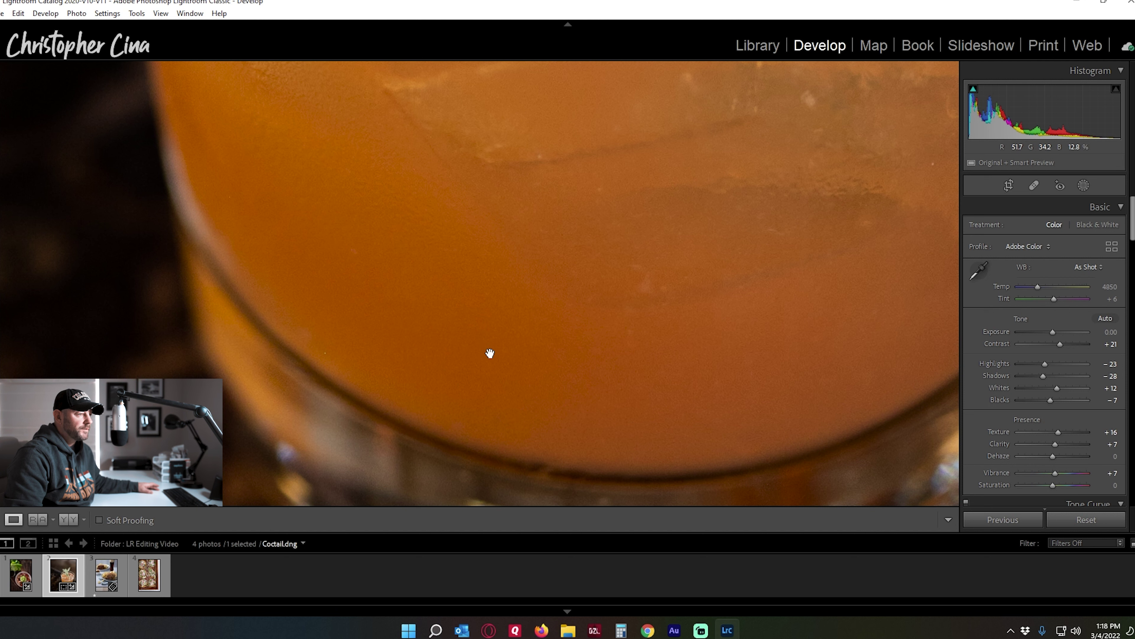
left_click(404, 321)
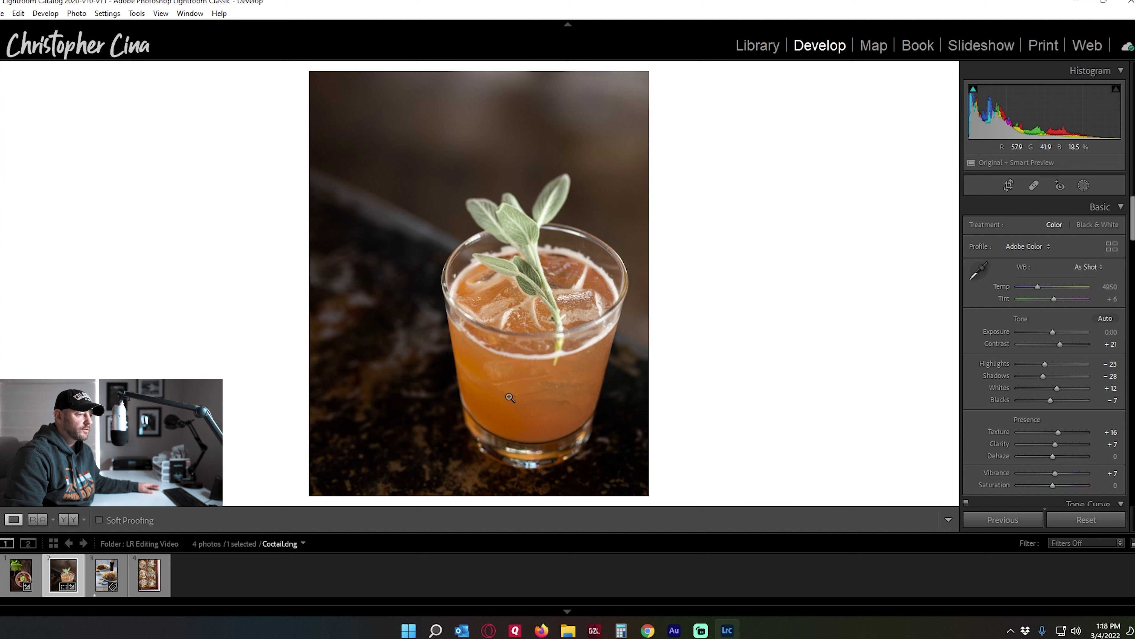
- Lower the tone curve Darks slightly to −4
scroll(1012, 386, "down", 2)
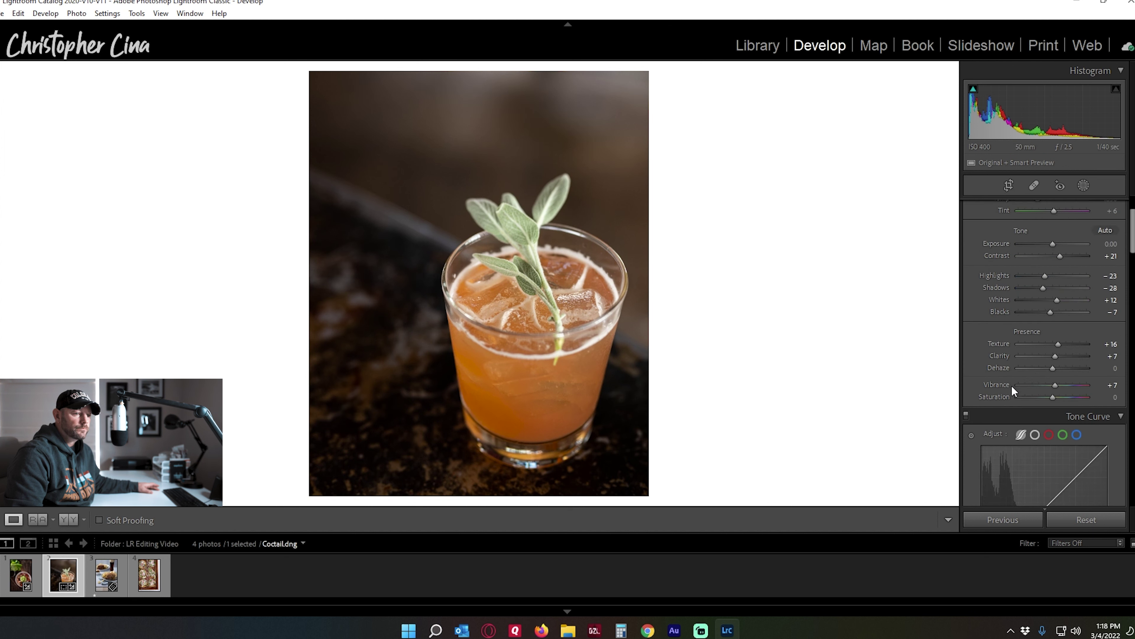
scroll(1012, 387, "down", 2)
left_click_drag(1017, 459, 1018, 464)
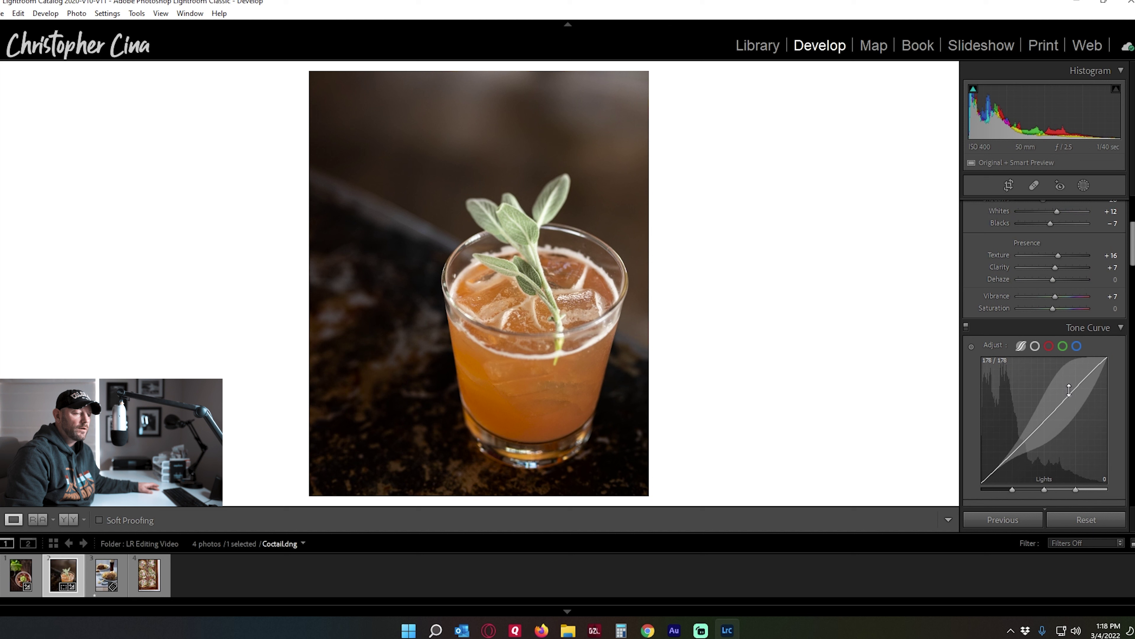
- Raise Yellow saturation to +24 and Green to +20 on the photo, comparing before and after
scroll(1002, 421, "down", 5)
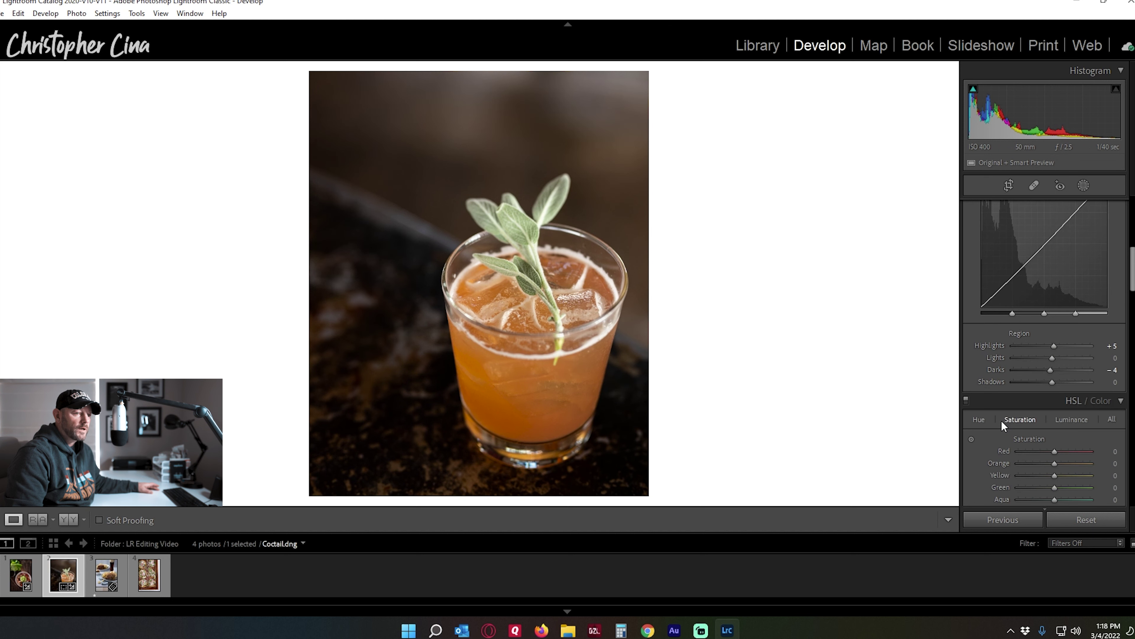
scroll(1001, 422, "down", 3)
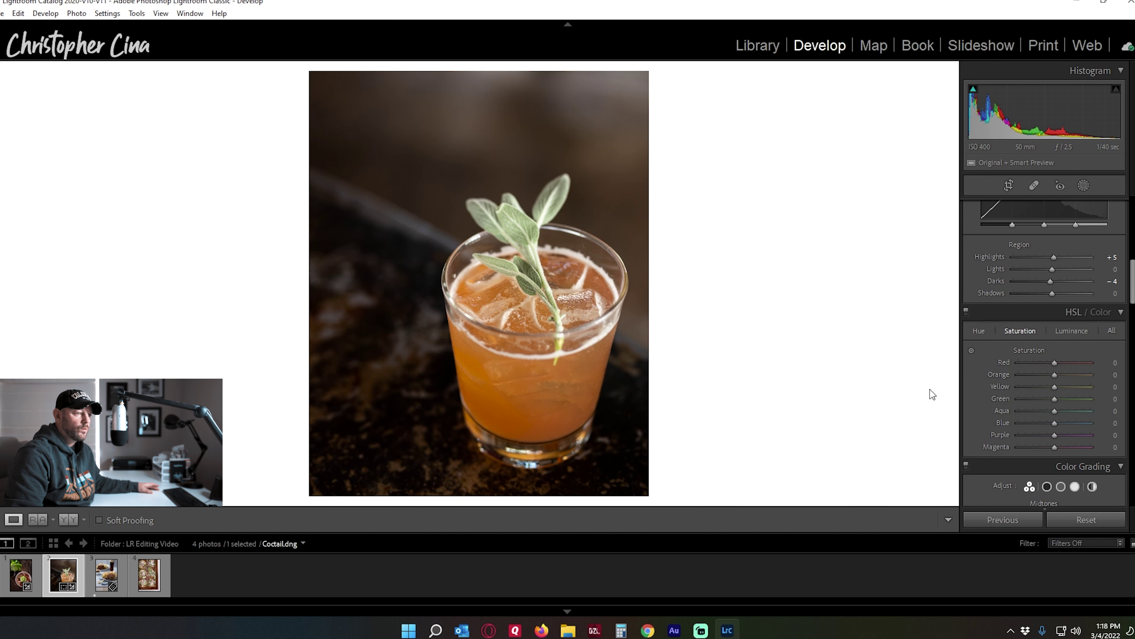
left_click(970, 350)
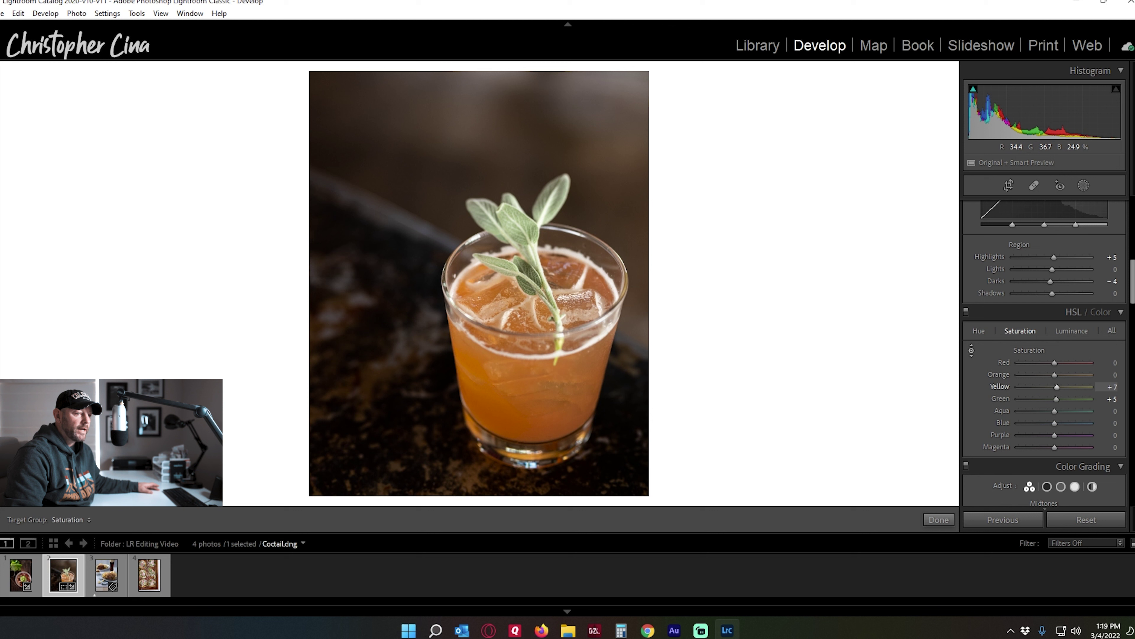
key("Up")
key("Up")
key("Up")
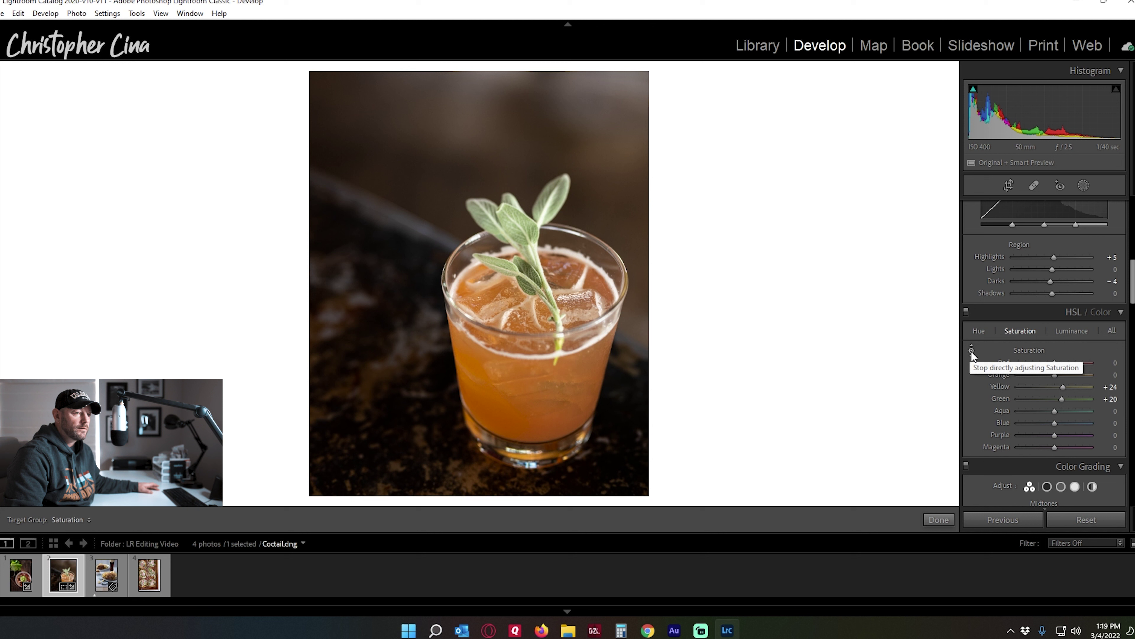
left_click(966, 311)
left_click(966, 311)
left_click(966, 311)
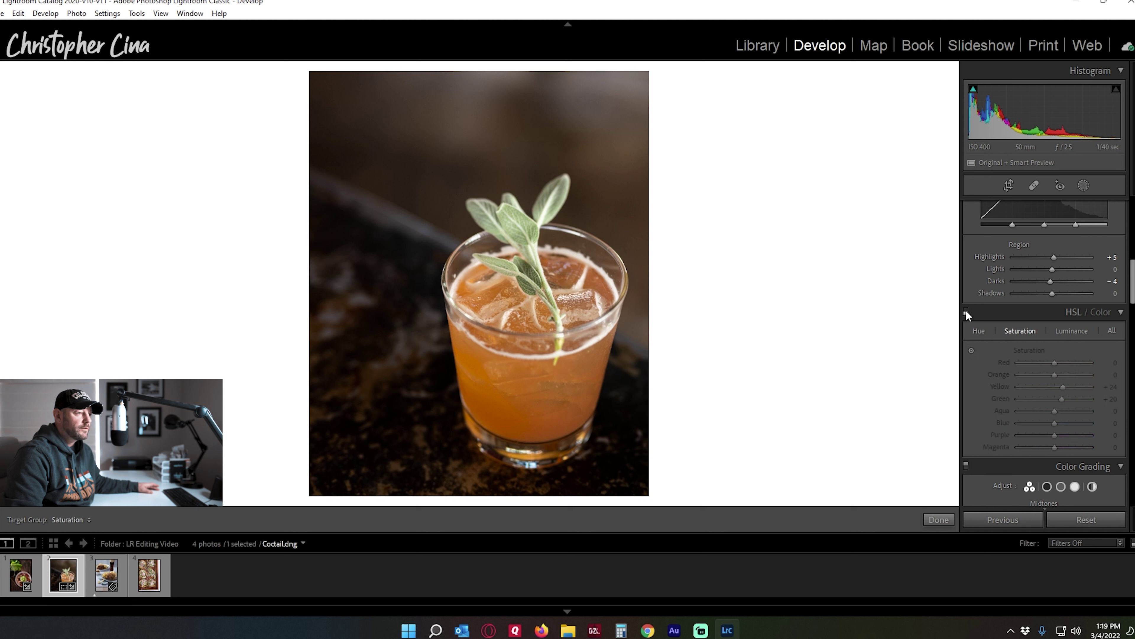
left_click(966, 310)
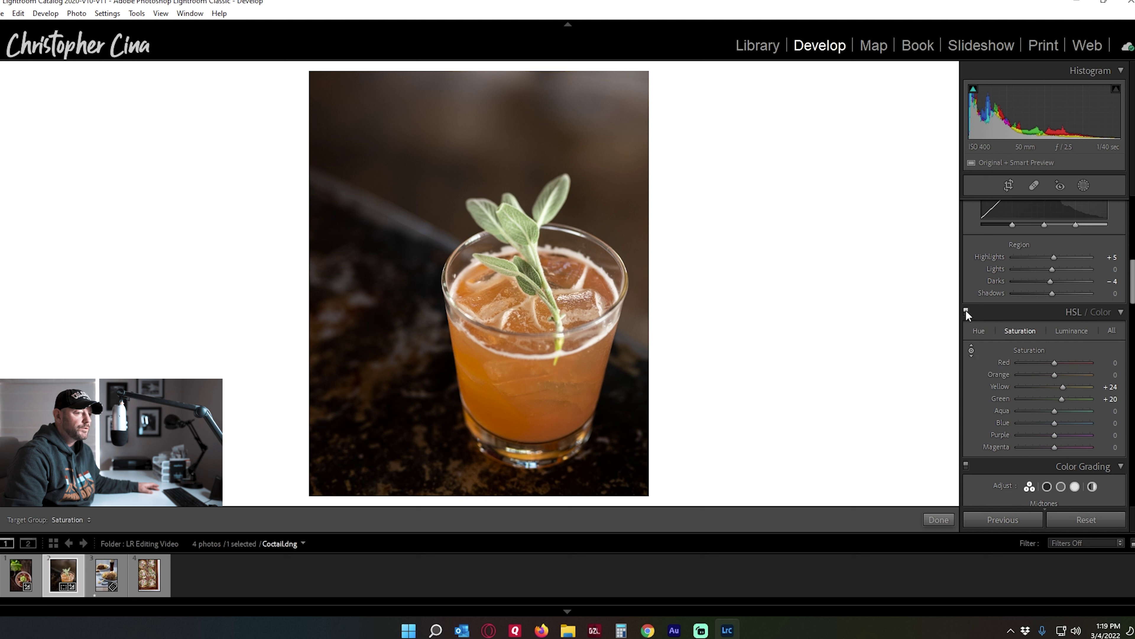
left_click(972, 350)
scroll(972, 349, "down", 10)
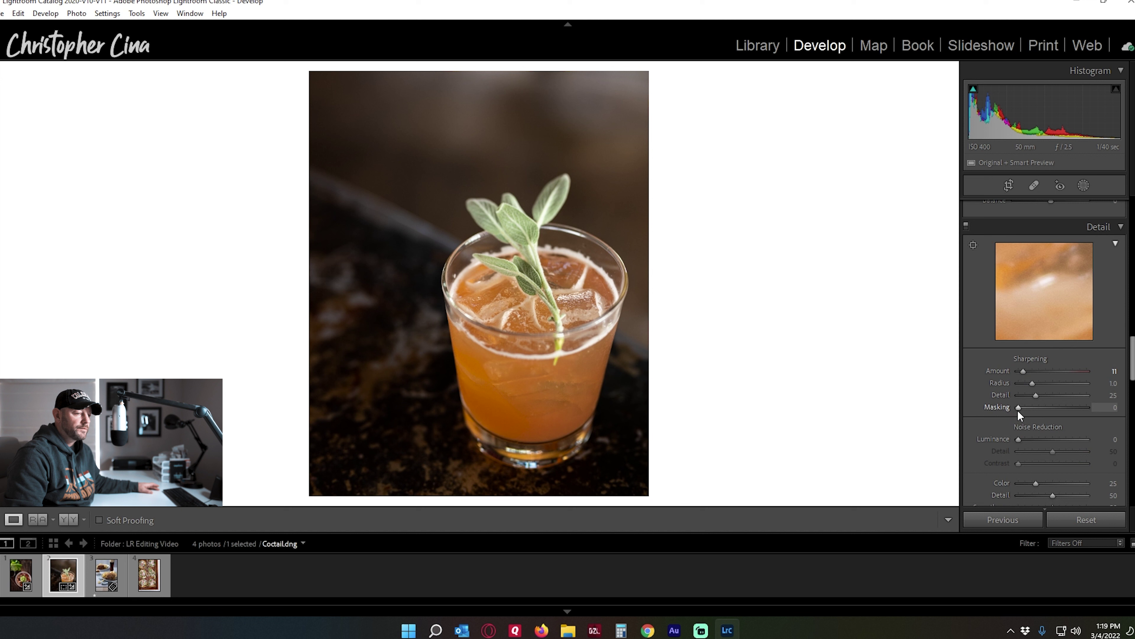
- Set sharpening Masking to 84 and Amount to 46, checking the sage and ice at 1:1
left_click_drag(1020, 412, 1076, 410)
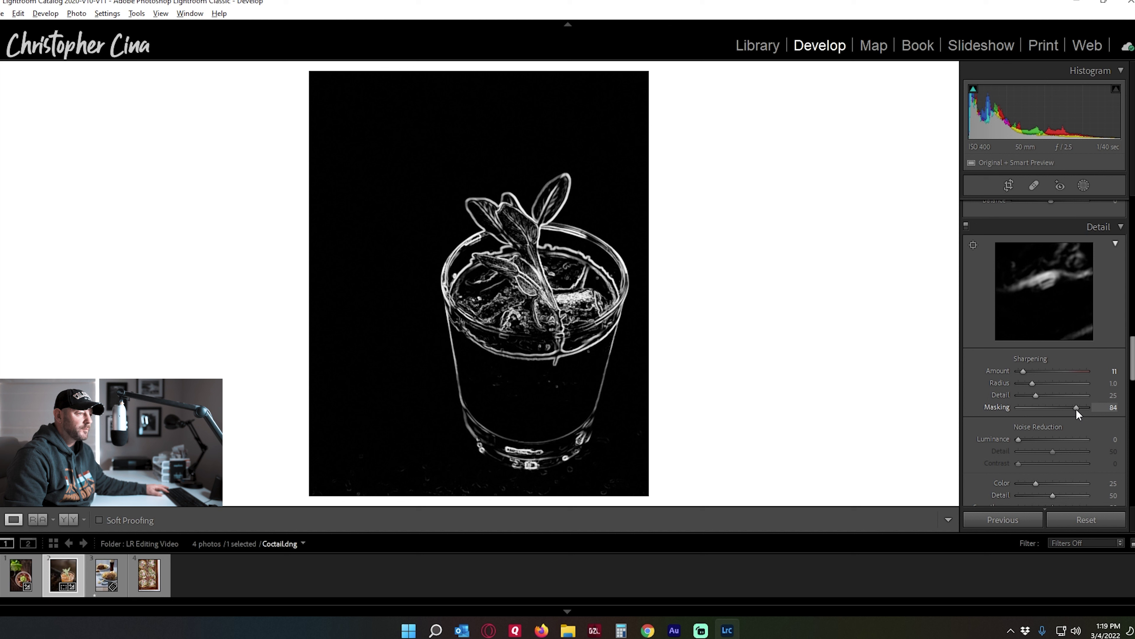
left_click_drag(1076, 408, 1076, 408)
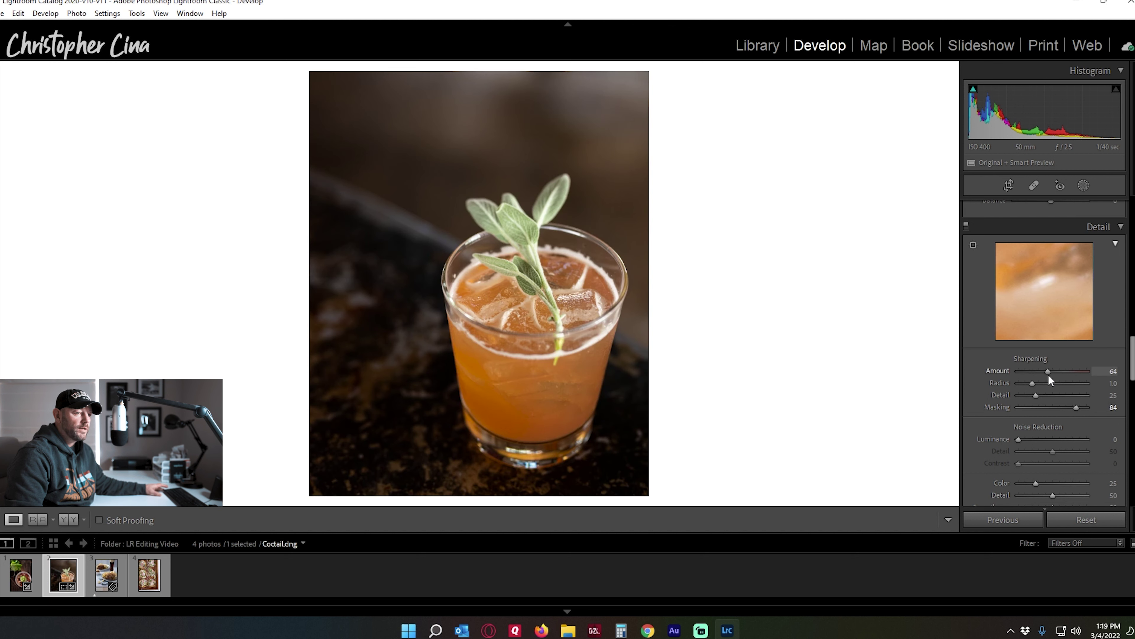
left_click_drag(1048, 376, 1042, 379)
left_click(546, 299)
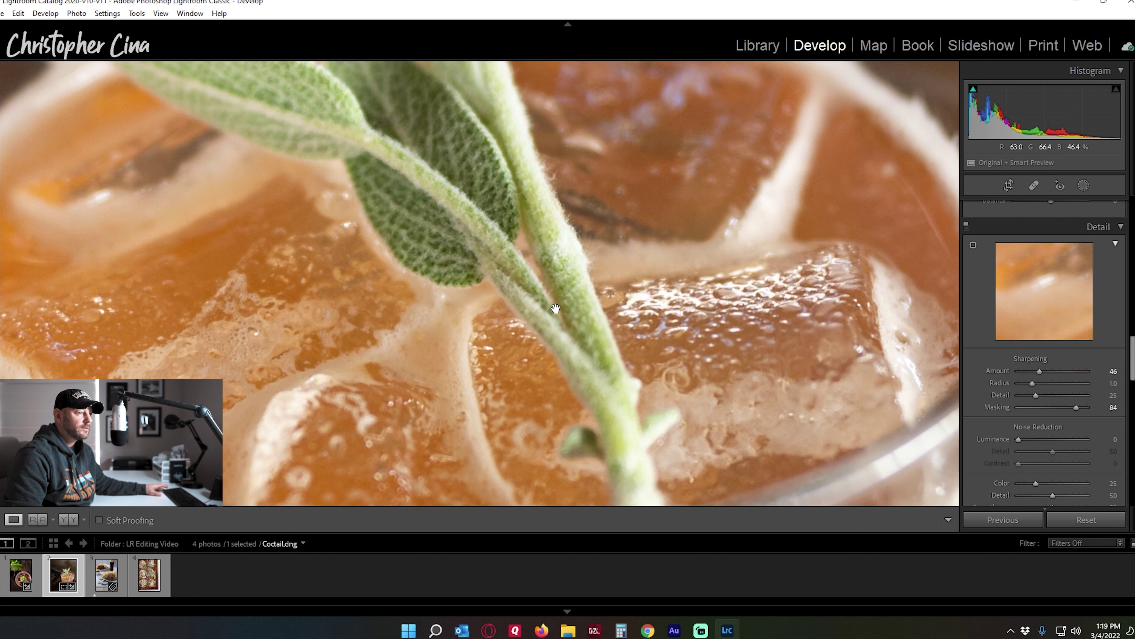
left_click(741, 305)
scroll(1049, 412, "down", 3)
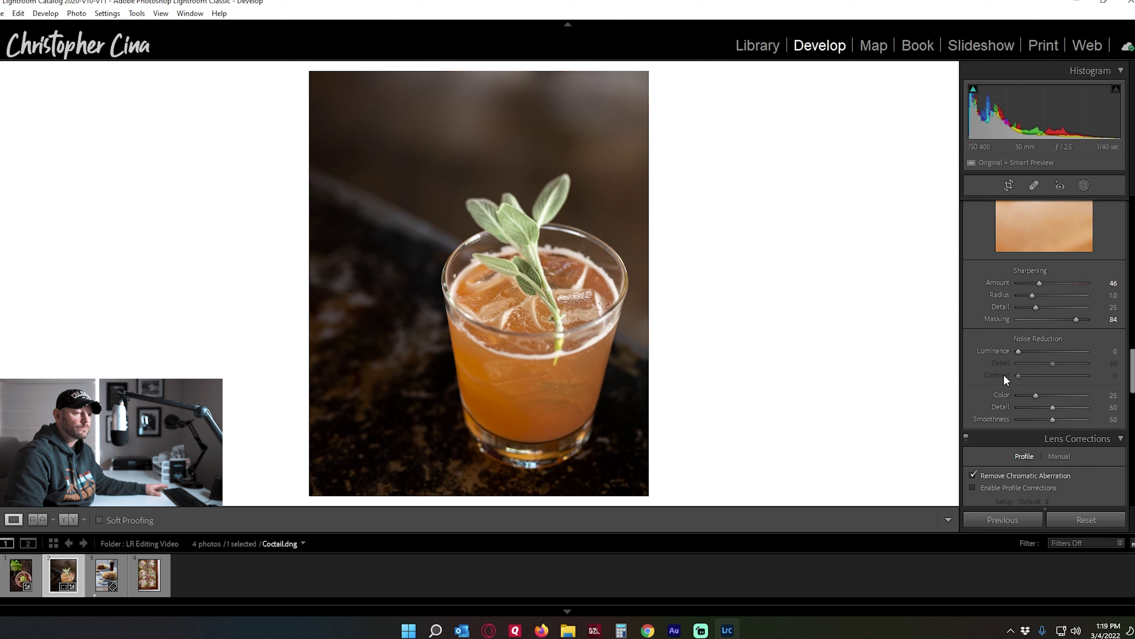
scroll(1003, 374, "down", 9)
scroll(1000, 389, "down", 6)
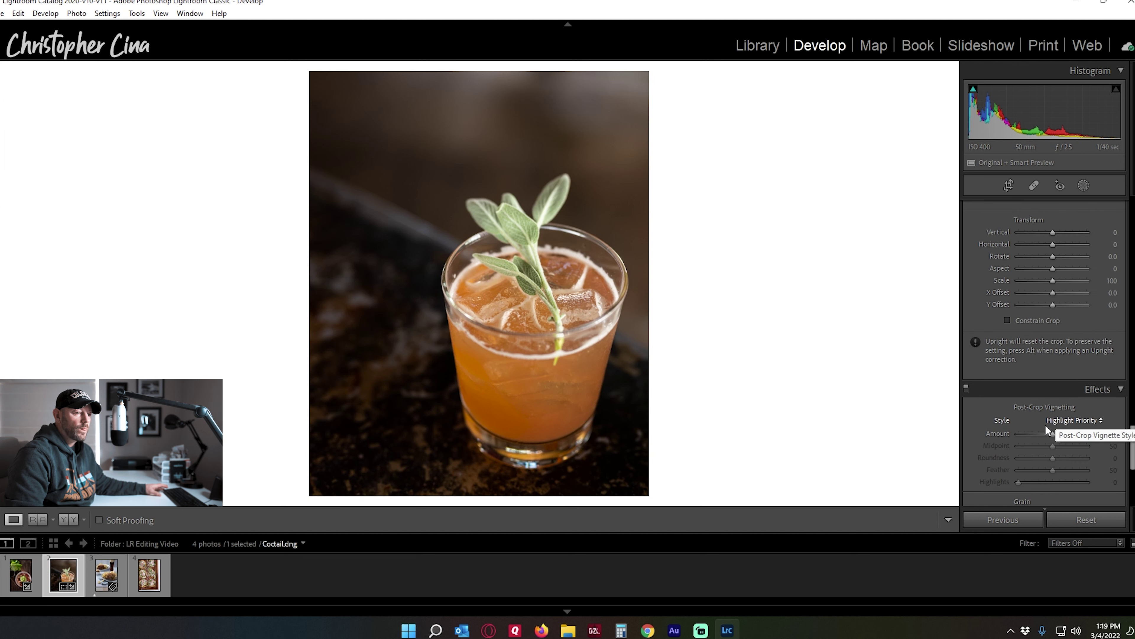
- Try a post-crop vignette, then reset its Amount back to 0
scroll(1044, 426, "down", 3)
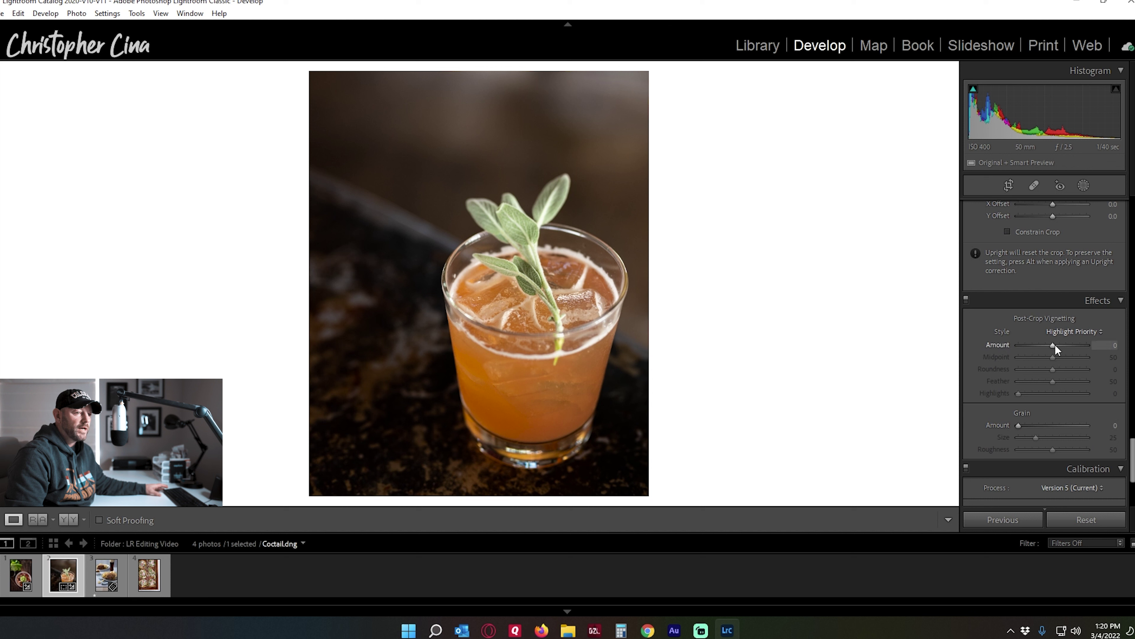
left_click_drag(1055, 344, 1049, 346)
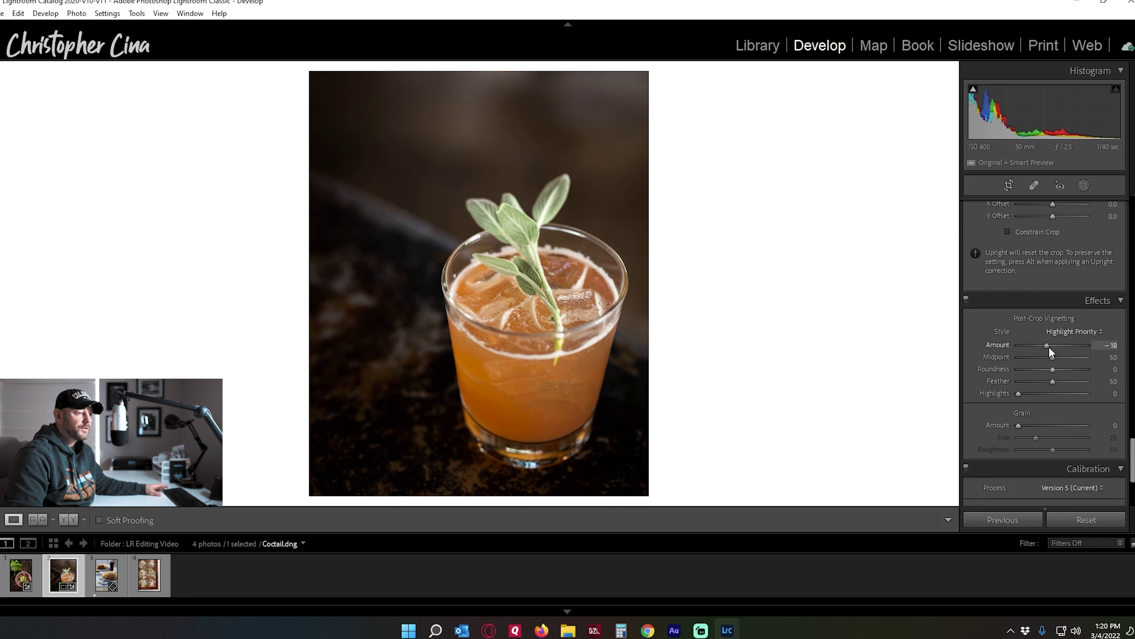
double_click(1047, 345)
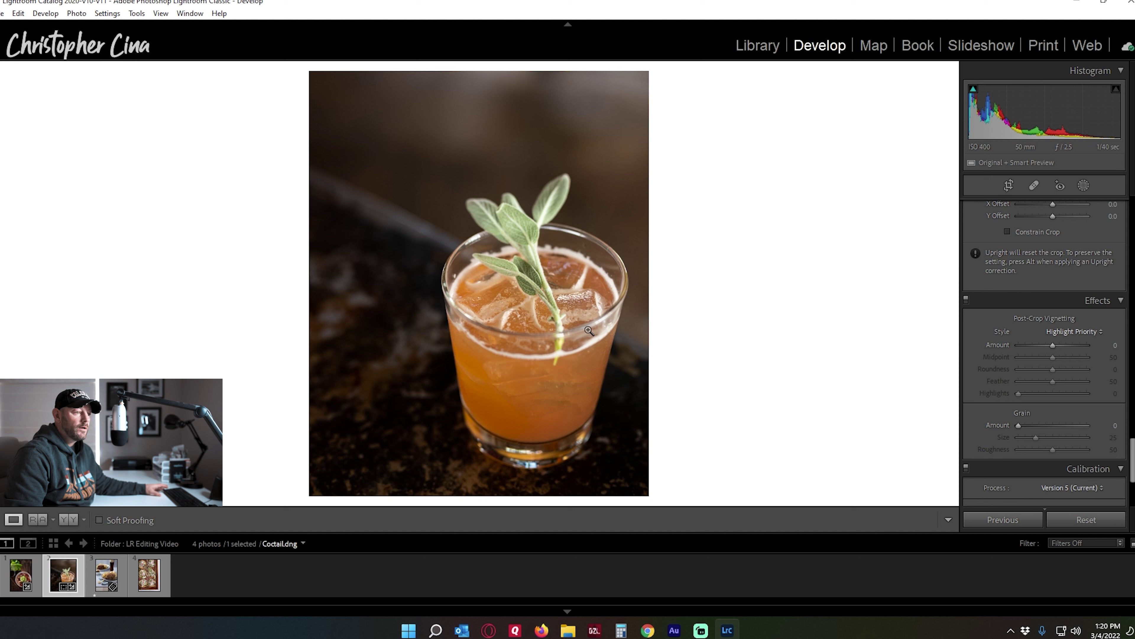
- Shift the cocktail slightly within its 4x5 crop frame
scroll(1014, 315, "up", 8)
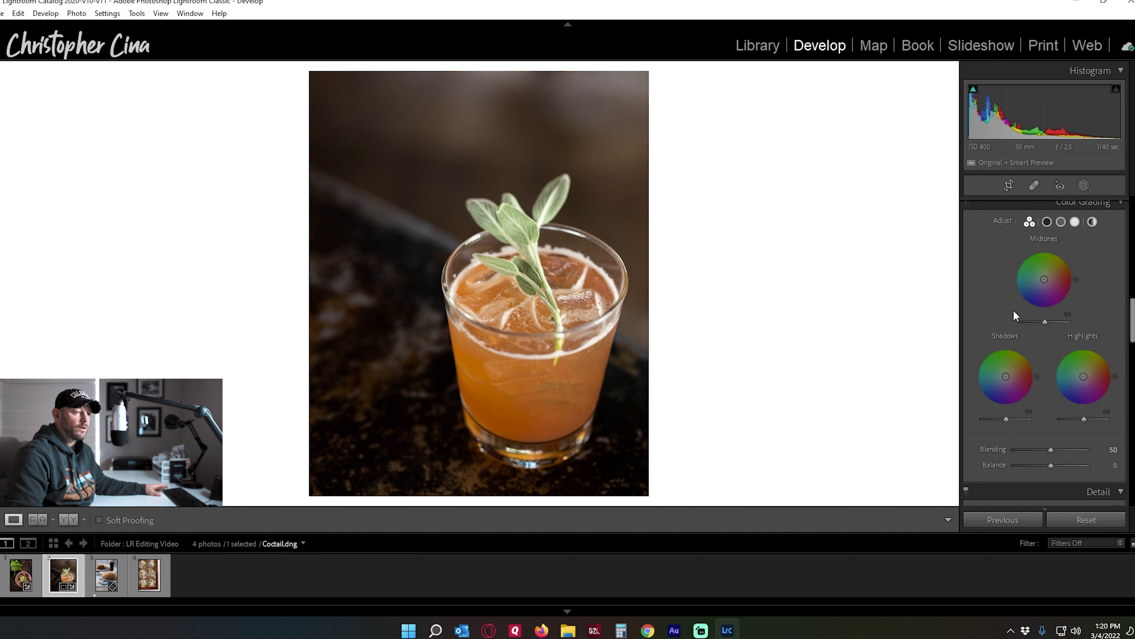
scroll(1013, 313, "up", 10)
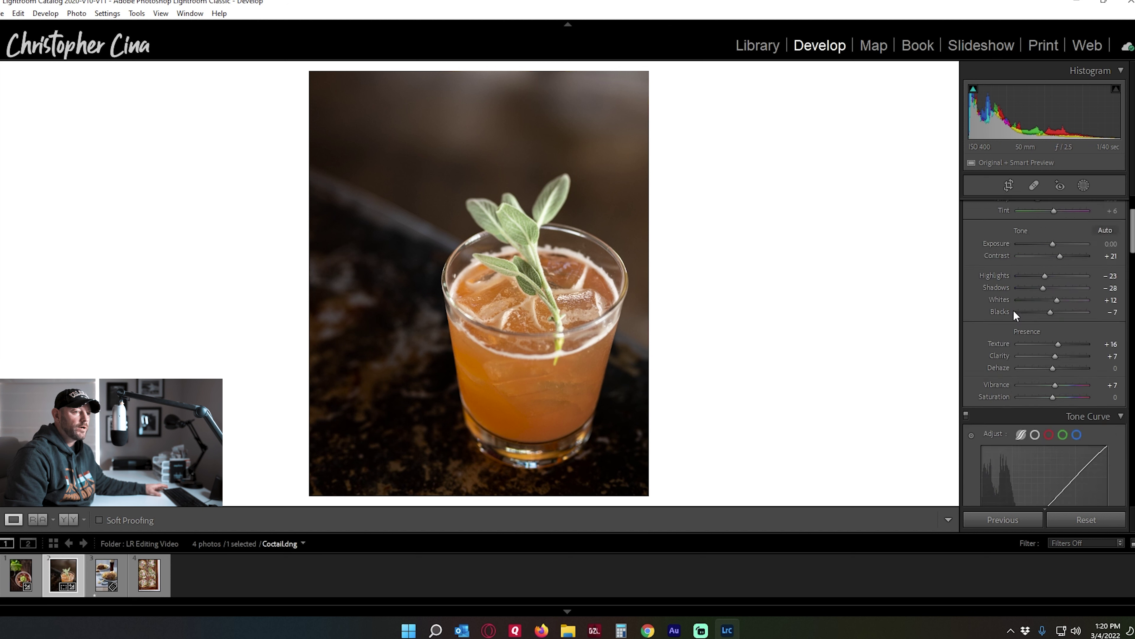
left_click(1007, 186)
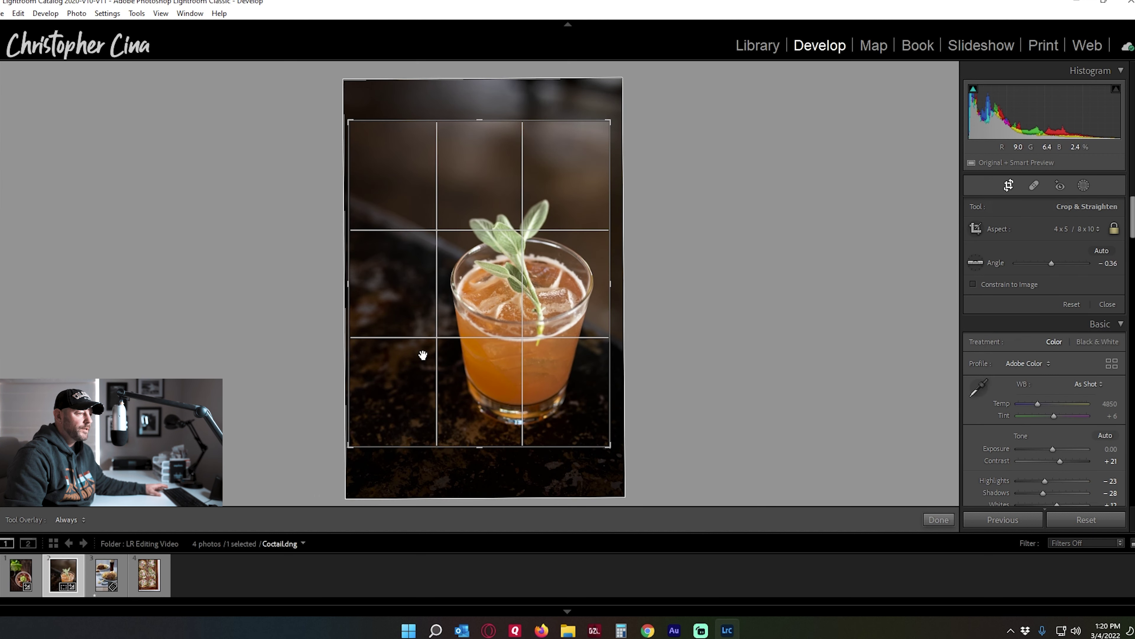
left_click_drag(461, 343, 453, 342)
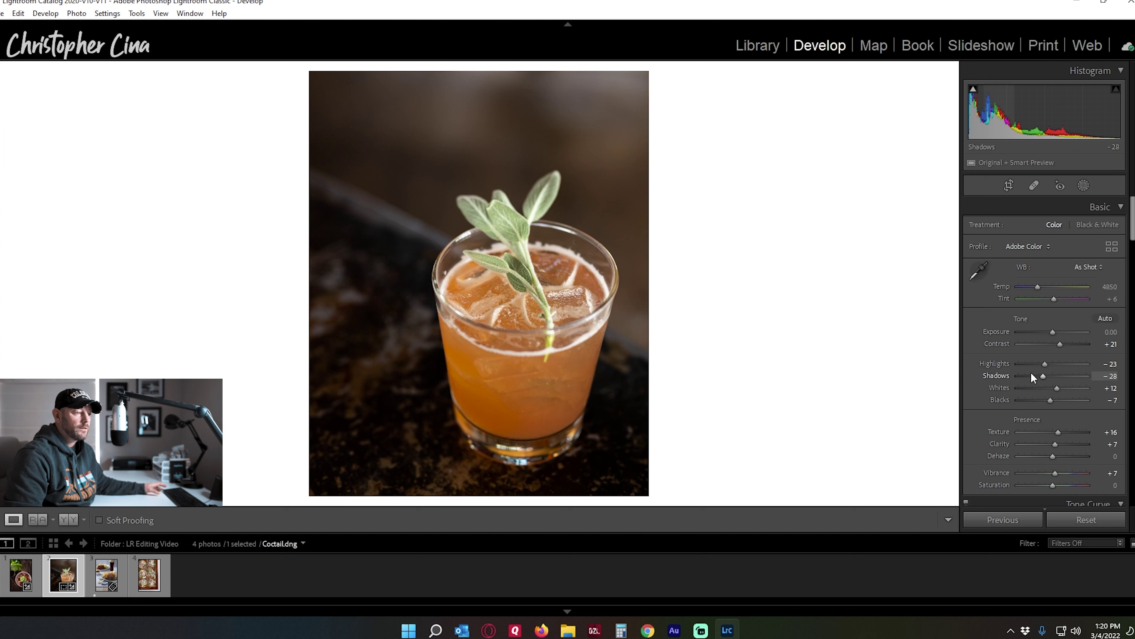
- Raise Orange saturation to +8 and Red to +1 on the drink, then switch to Patty Melt
scroll(1027, 384, "down", 10)
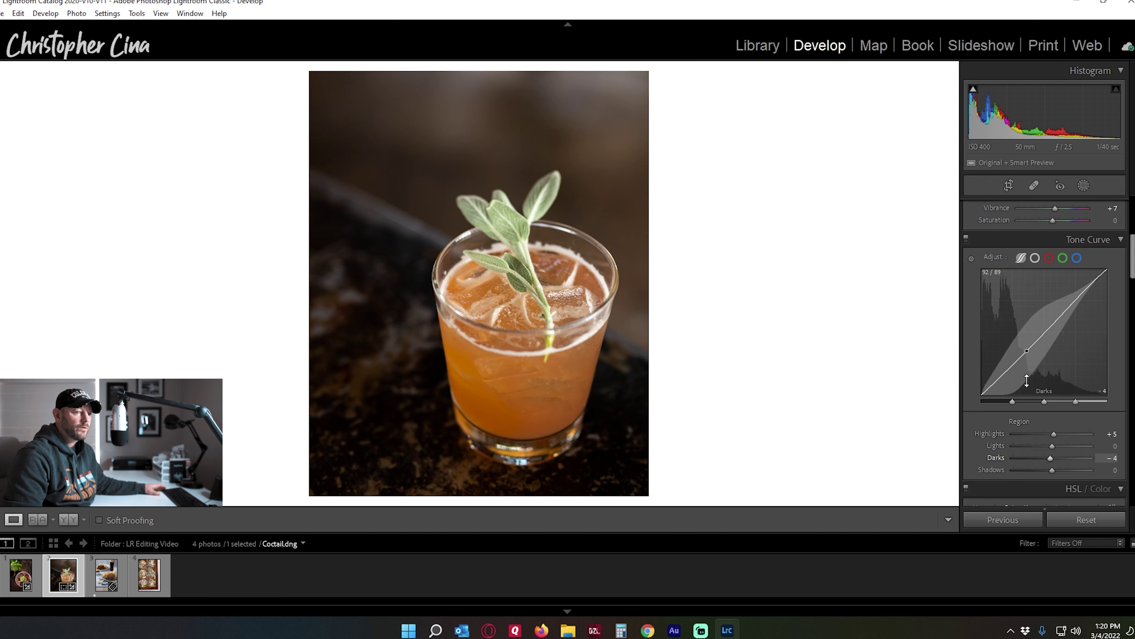
scroll(1028, 383, "down", 4)
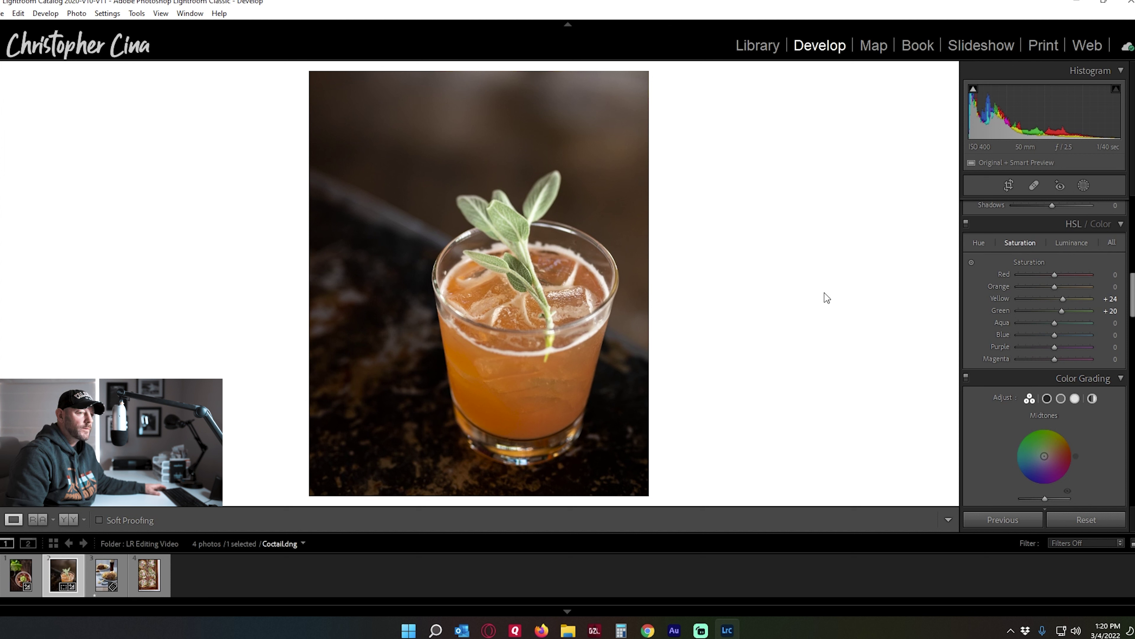
left_click(971, 263)
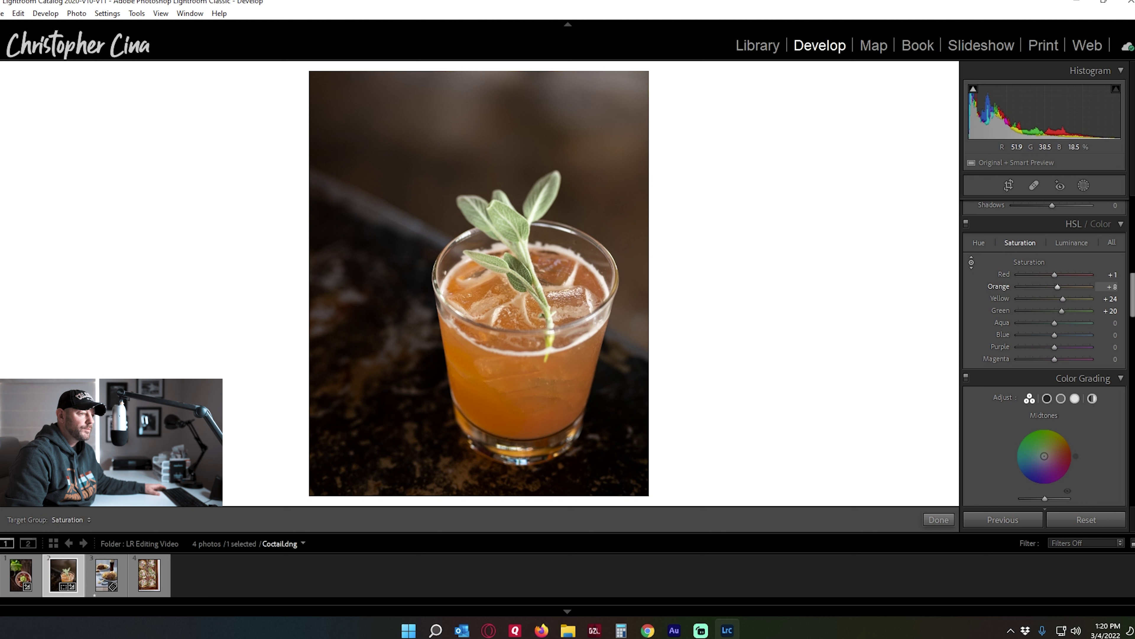
left_click(972, 263)
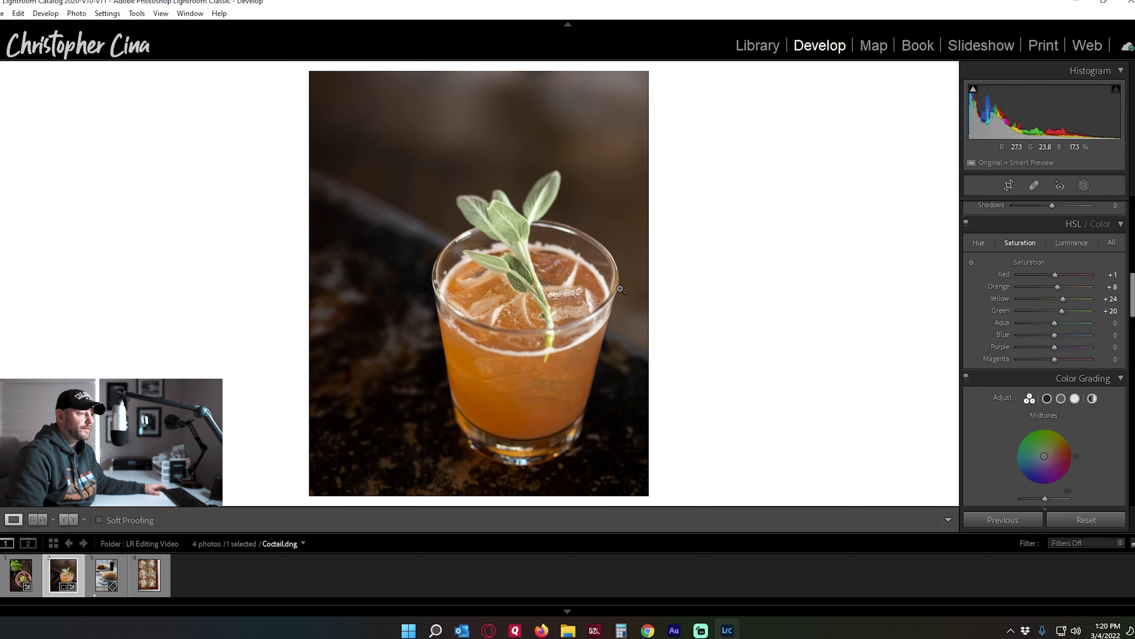
scroll(1047, 278, "up", 10)
left_click(123, 574)
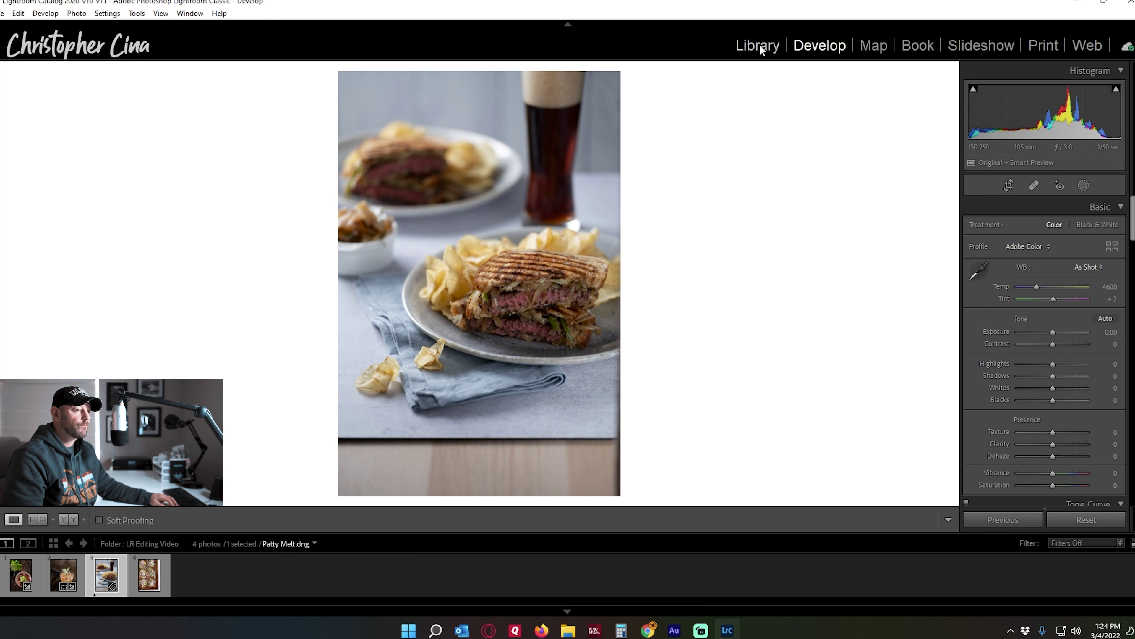
- Crop the patty melt, trimming the bottom and right edges, and inspect it at 1:1
left_click(1001, 187)
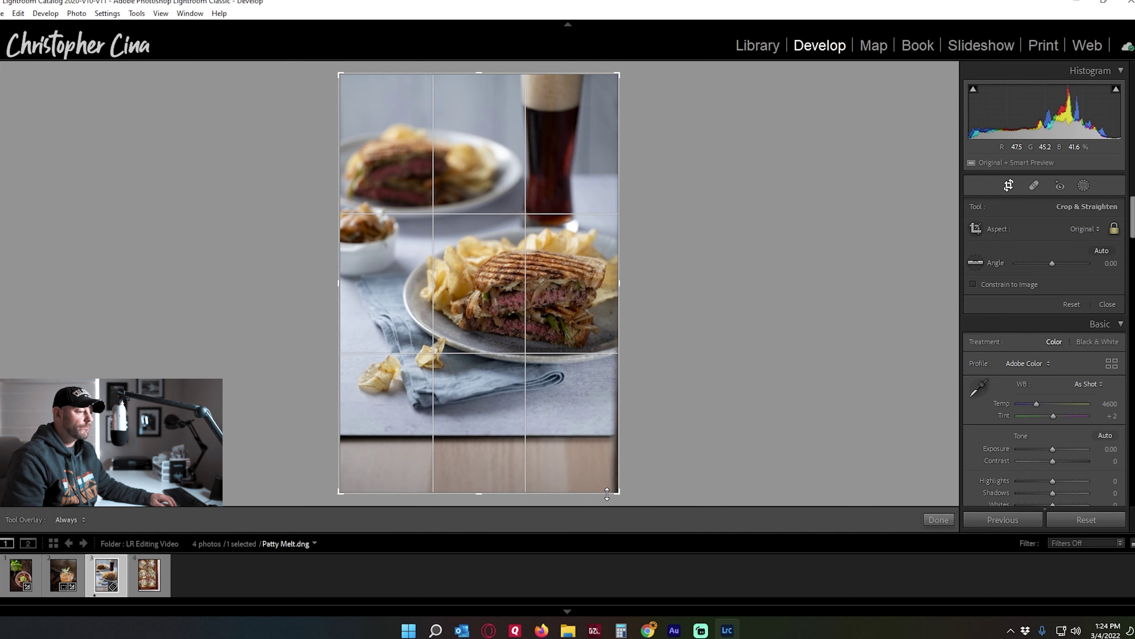
mouse_move(606, 493)
left_mouse_down()
mouse_move(488, 465)
mouse_move(621, 483)
left_mouse_up()
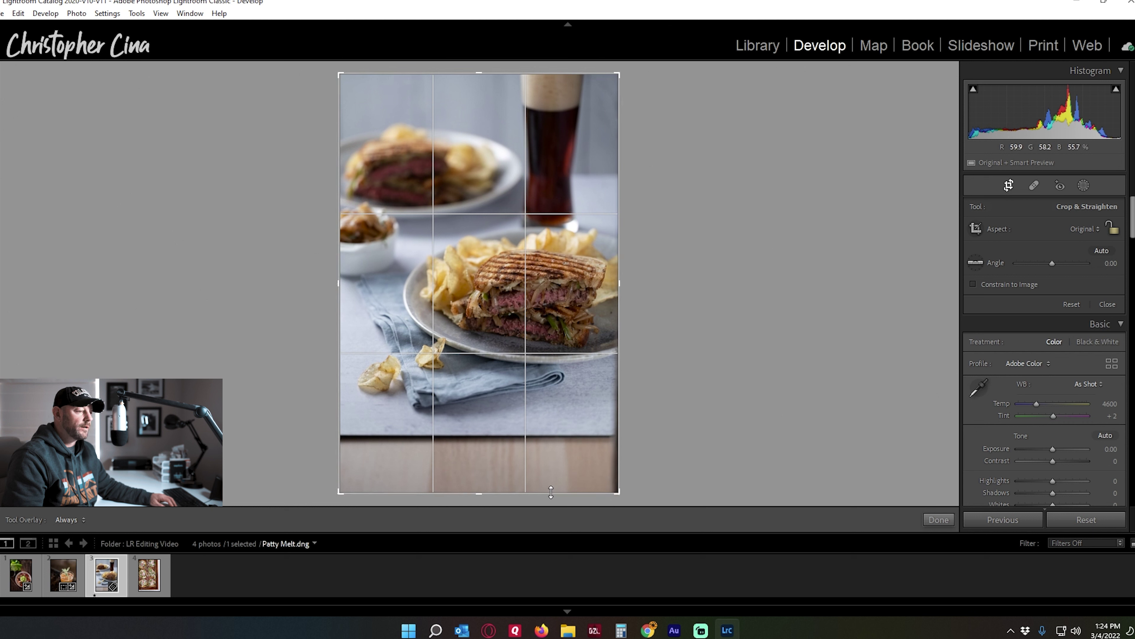
left_click_drag(554, 491, 559, 463)
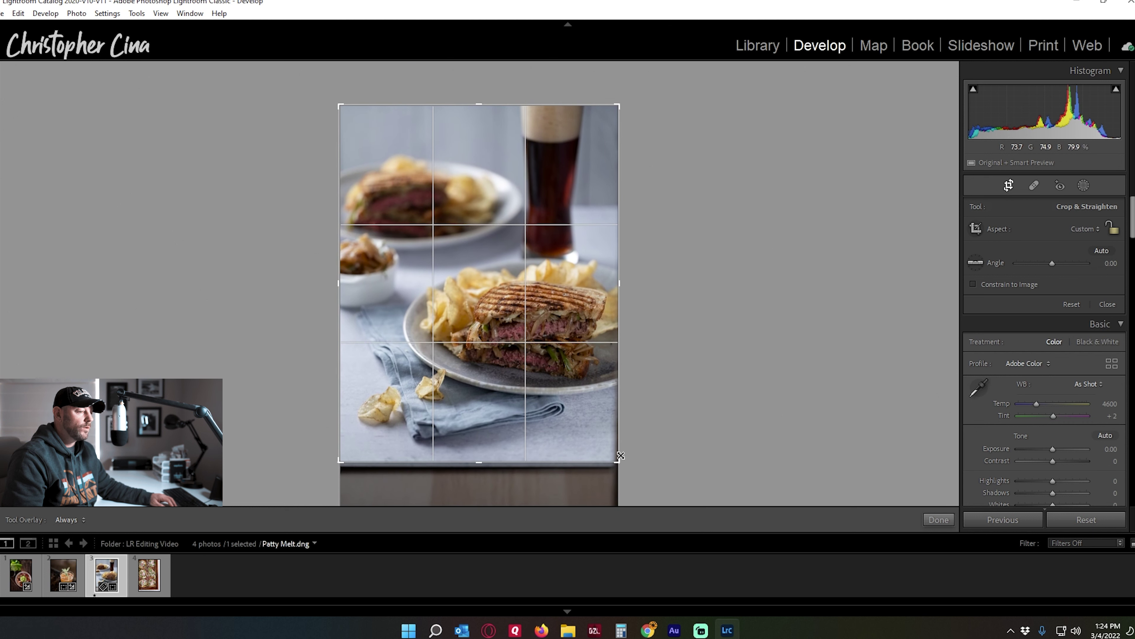
left_click_drag(615, 440, 614, 440)
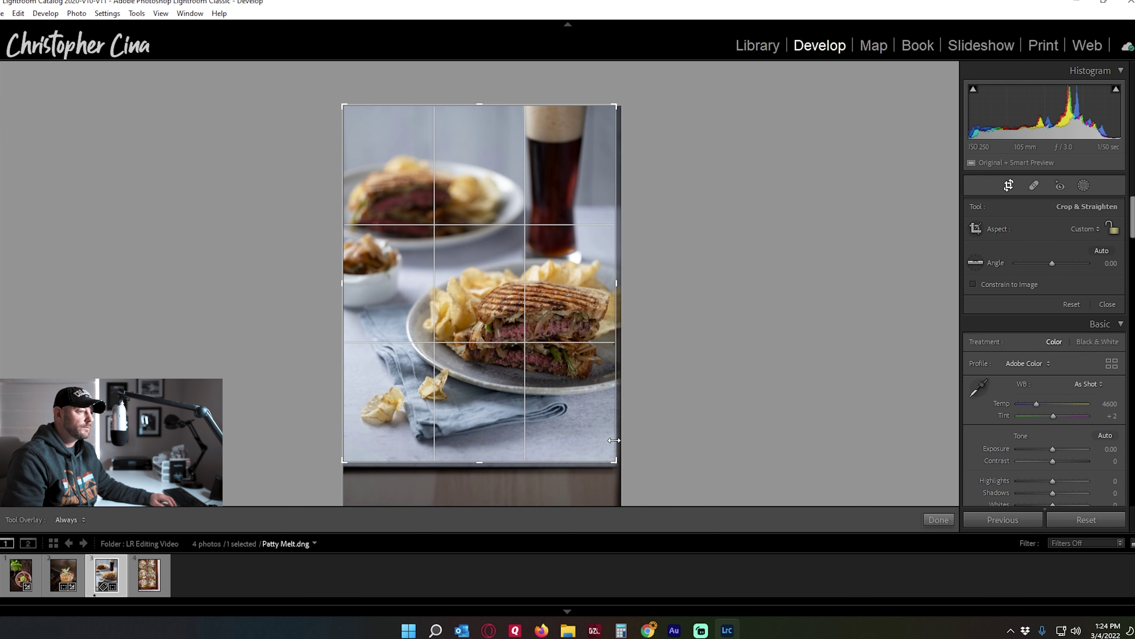
key("Return")
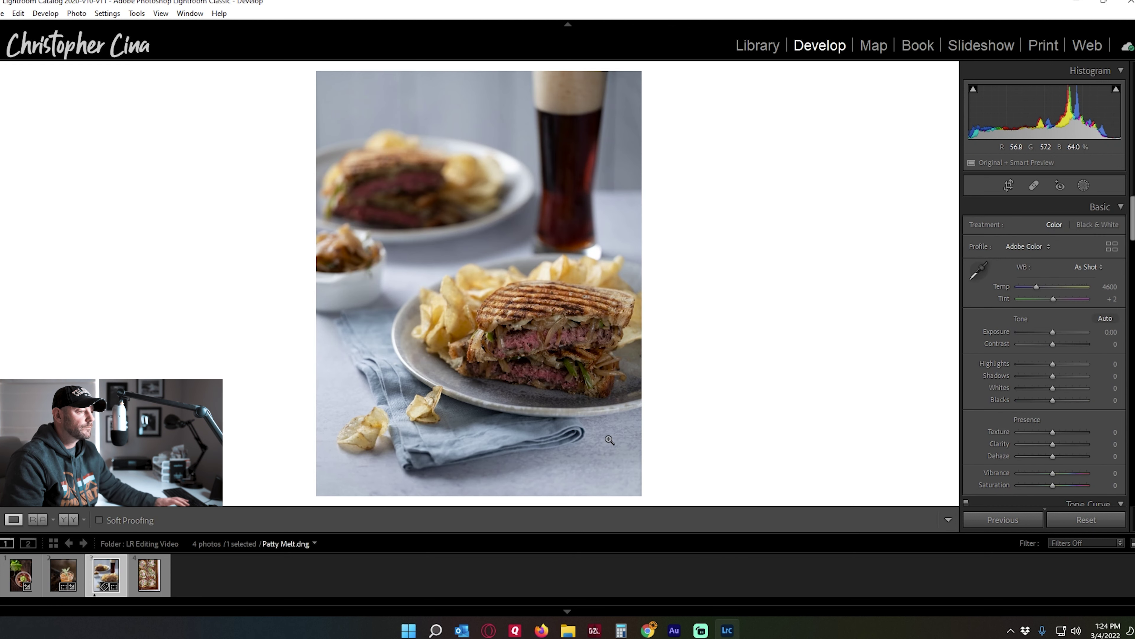
left_click(551, 363)
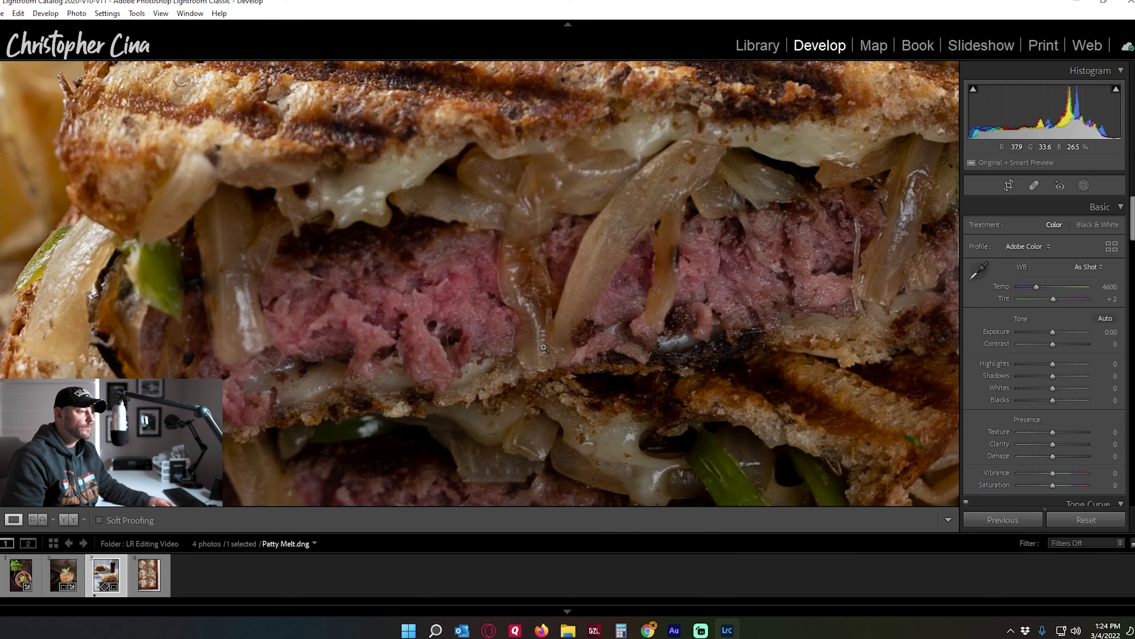
left_click(544, 347)
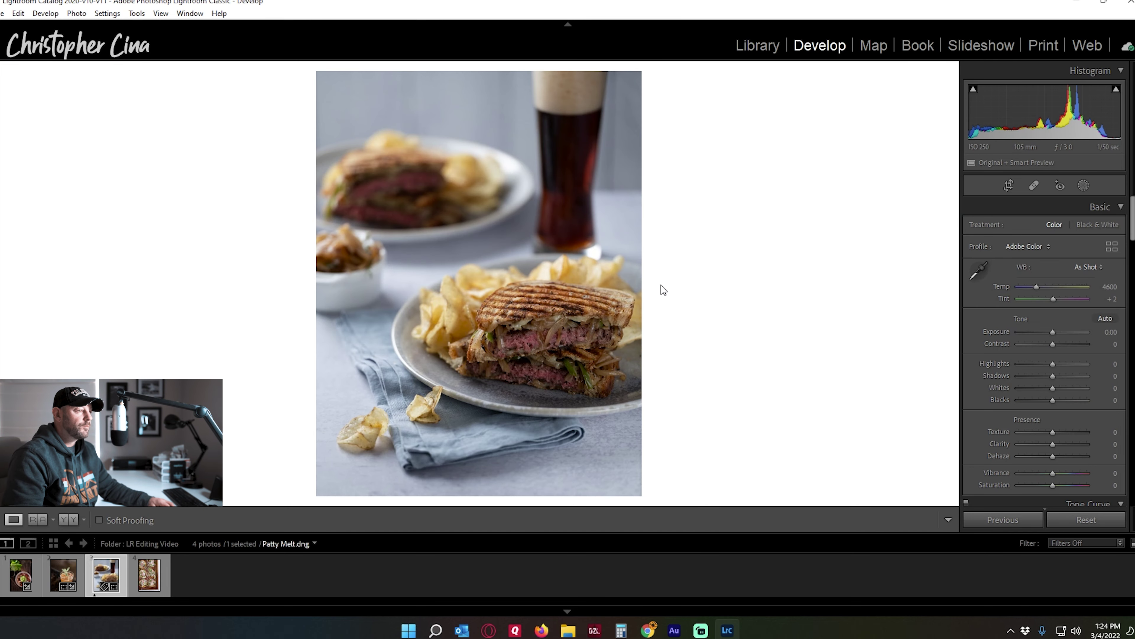
- Straighten the crop to a −0.35 angle and bring up the new-mask options
left_click(1009, 186)
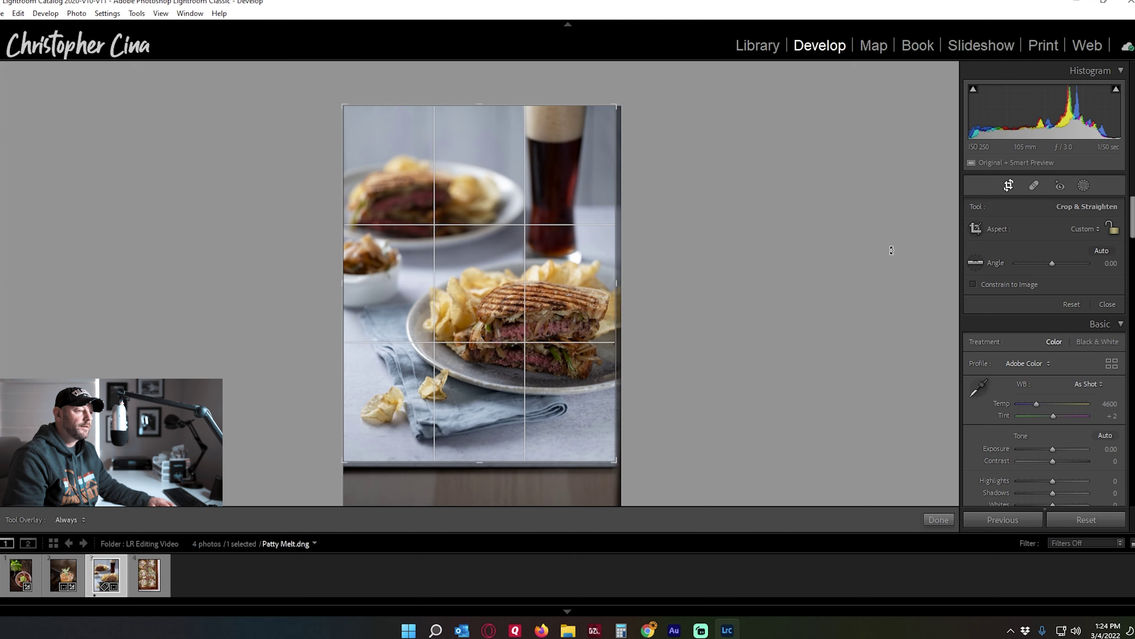
left_click_drag(869, 274, 869, 272)
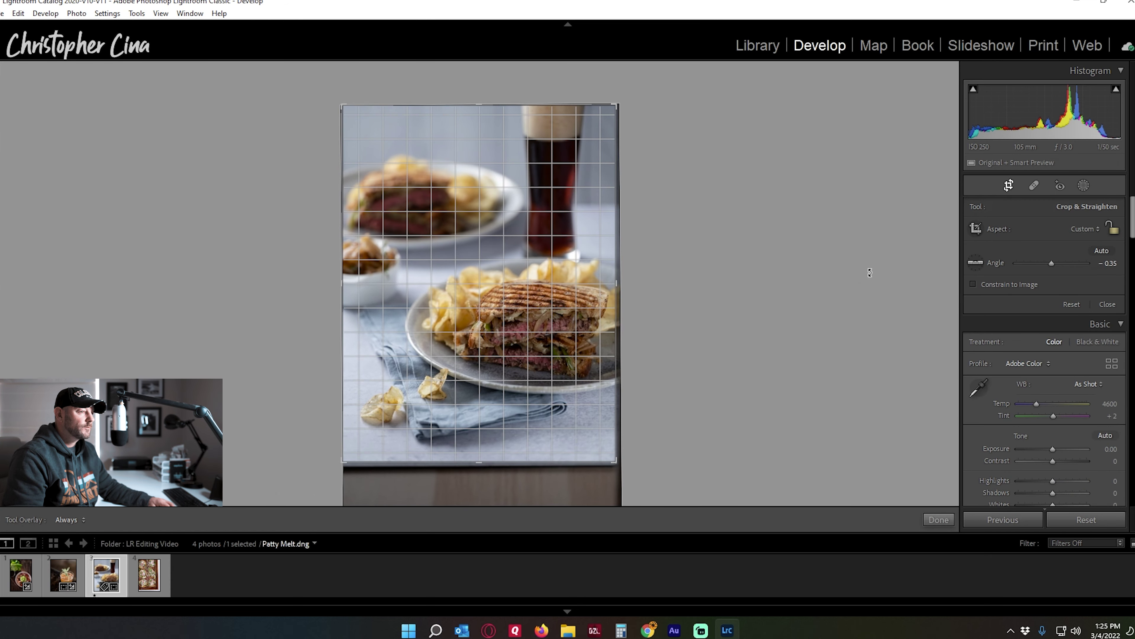
key("Return")
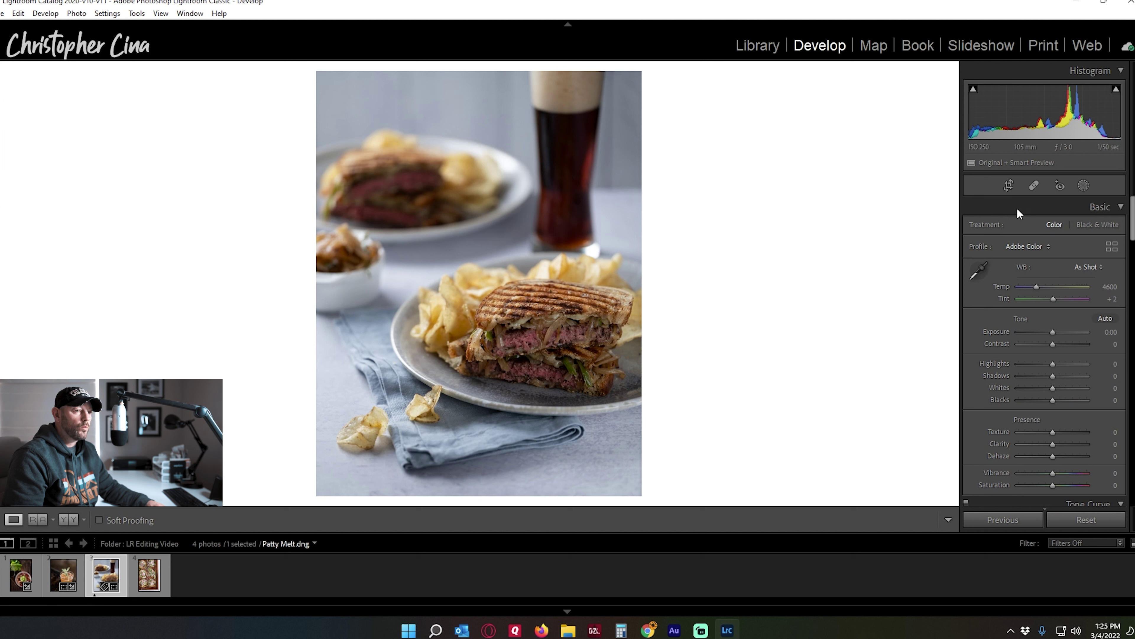
left_click(1083, 186)
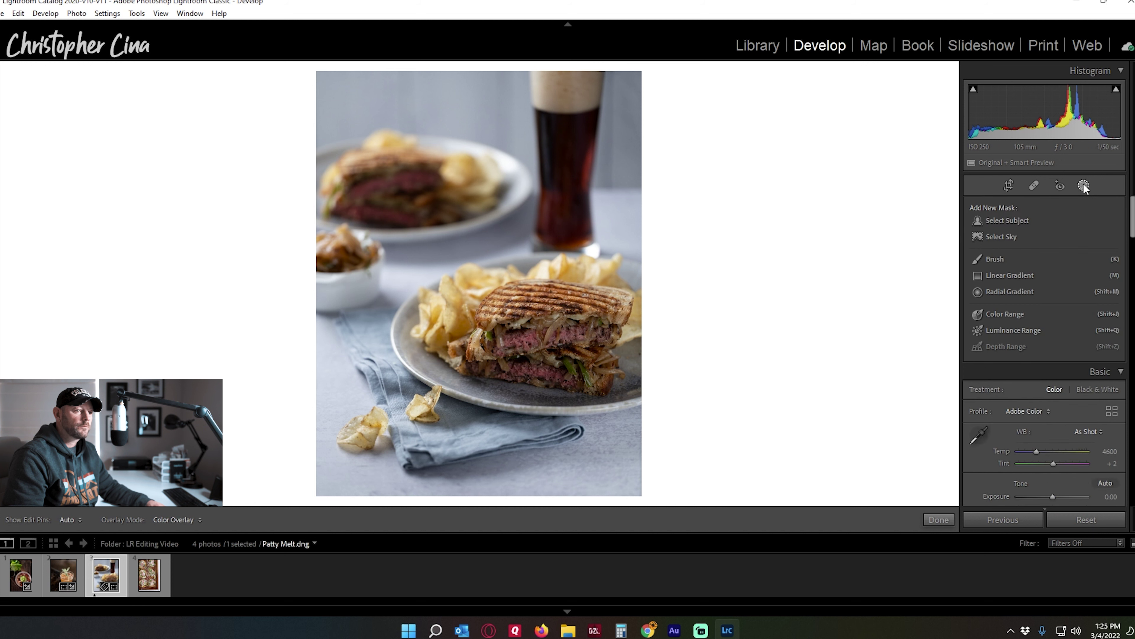
- Draw a radial gradient over the front sandwich half, enlarging, moving and rotating it to fit
left_click(1023, 292)
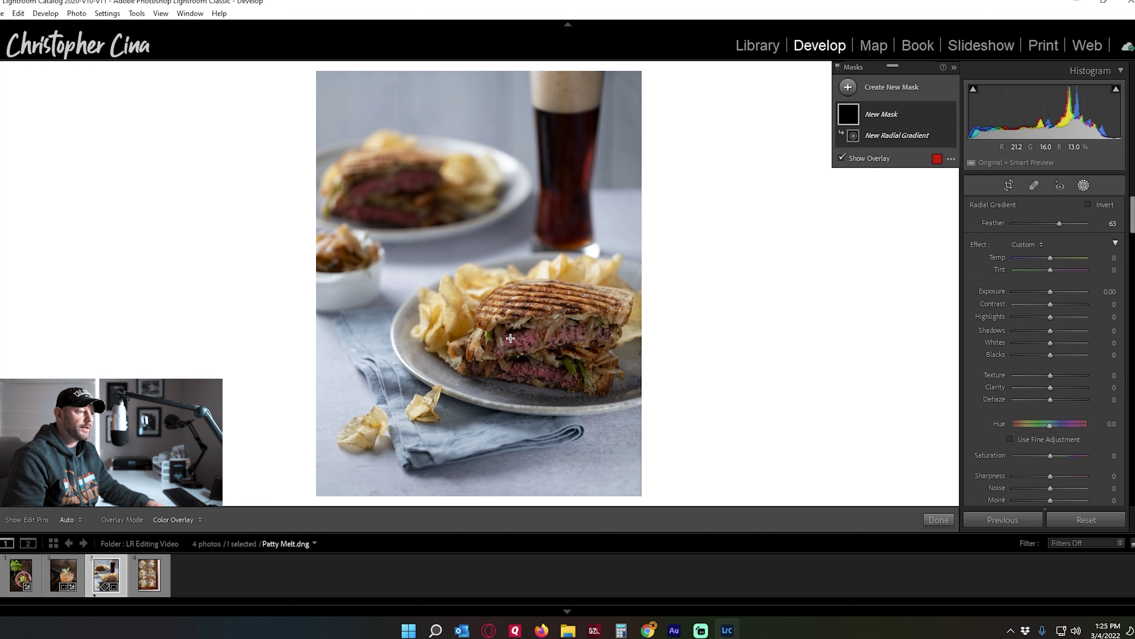
left_click_drag(517, 348, 558, 364)
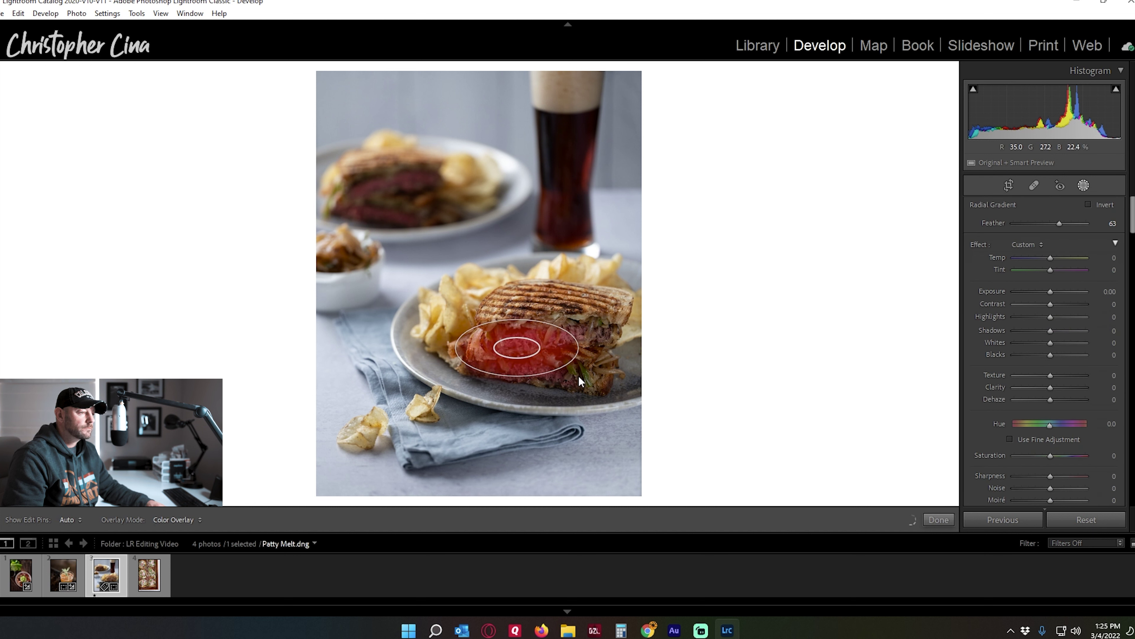
left_click_drag(579, 380, 590, 383)
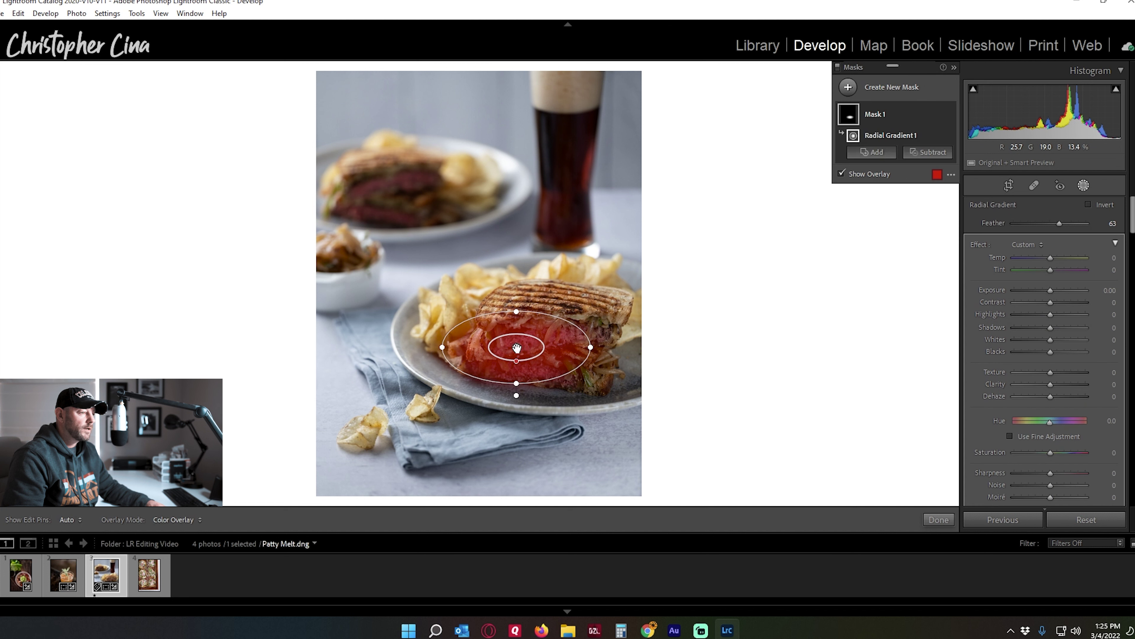
left_click_drag(517, 347, 545, 350)
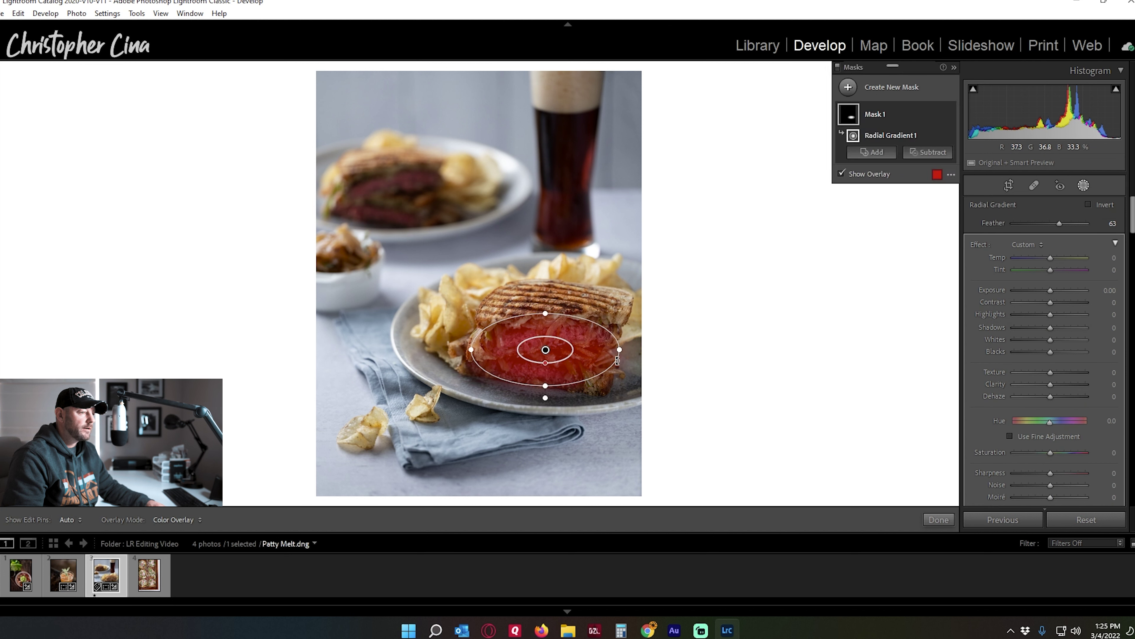
left_click_drag(617, 361, 624, 340)
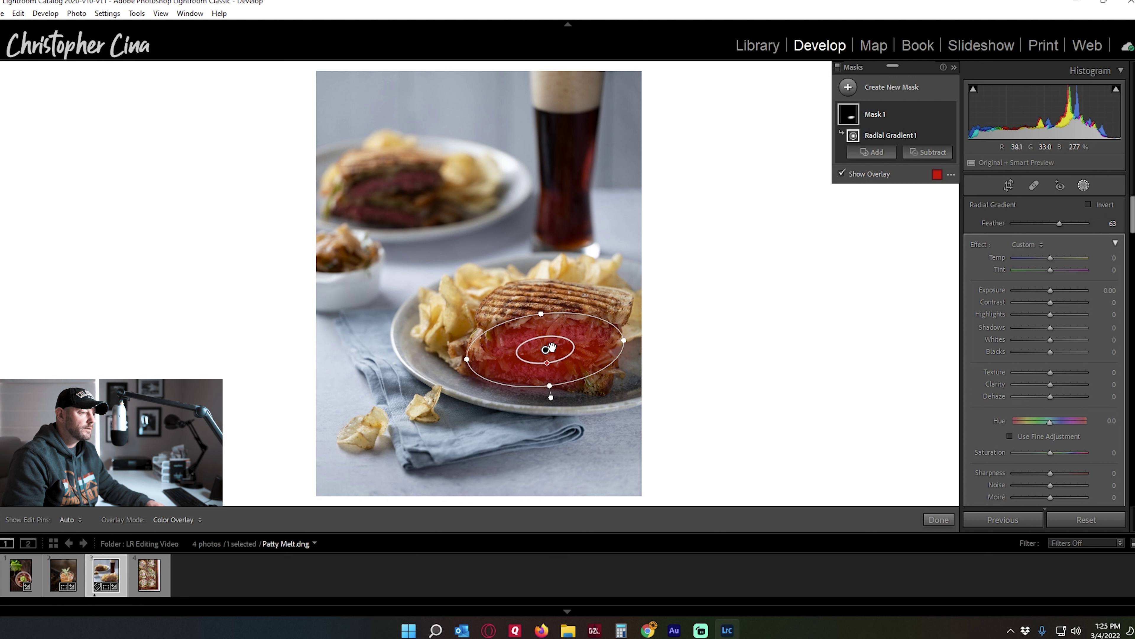
left_click_drag(551, 348, 553, 350)
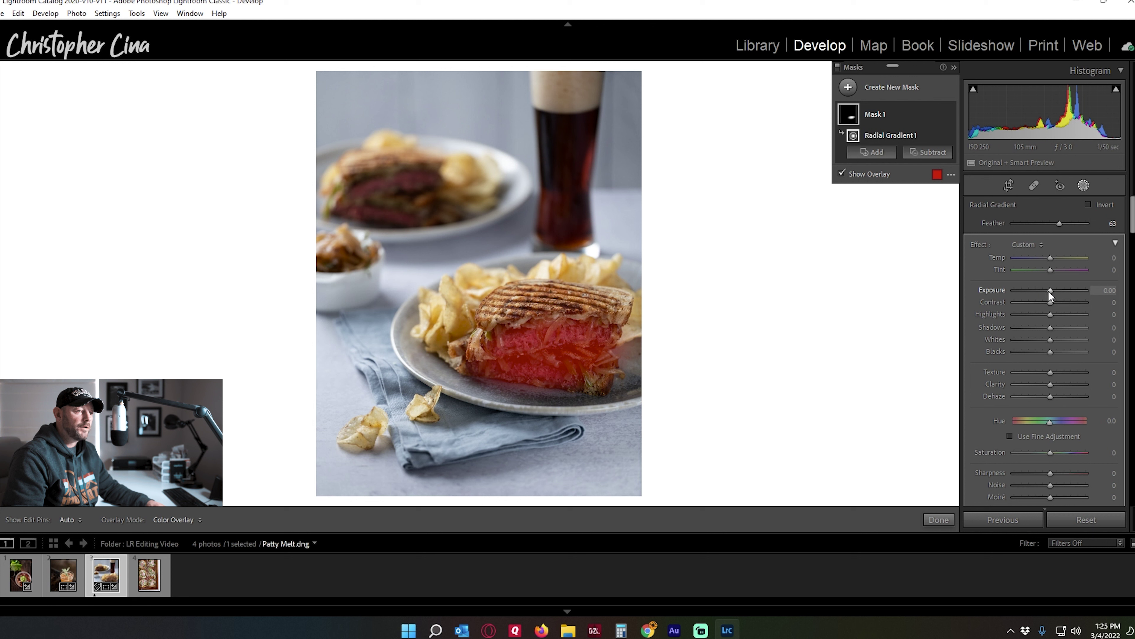
- Check the mask's coverage, set its Exposure to +0.50, and close Masking
key("o")
left_click_drag(1048, 291, 1051, 290)
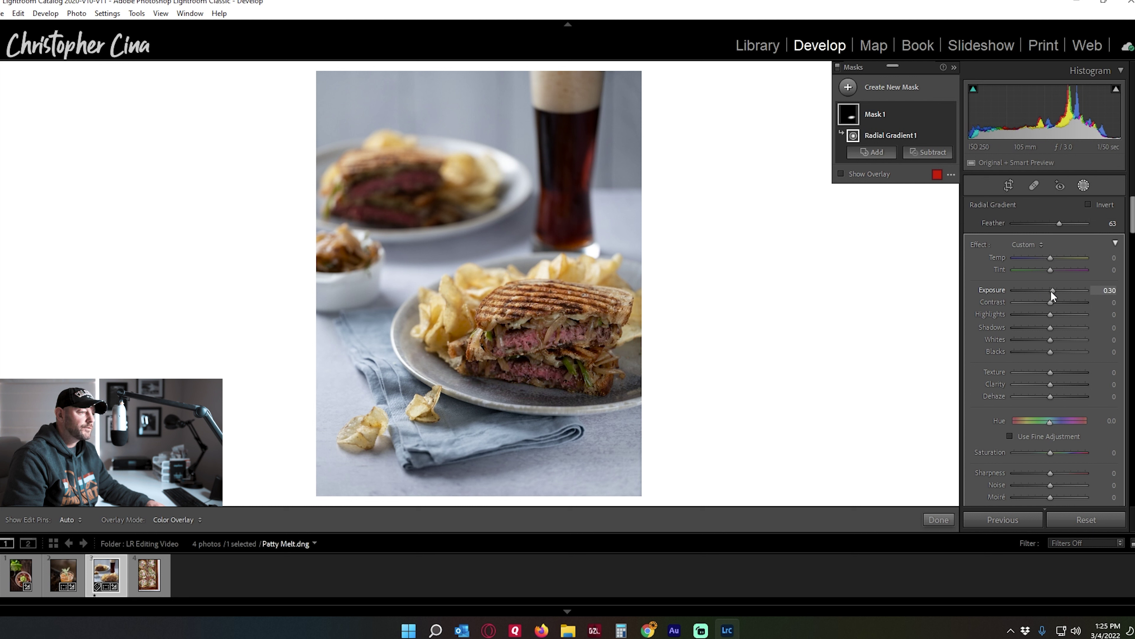
left_click_drag(1052, 291, 1081, 291)
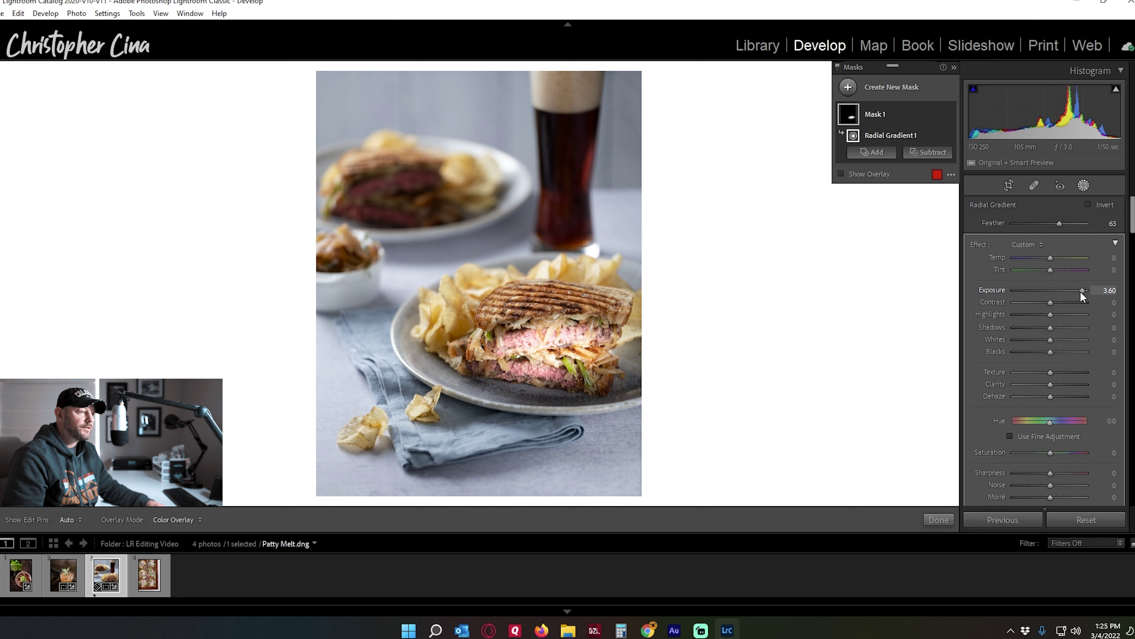
left_click_drag(1081, 292, 1053, 296)
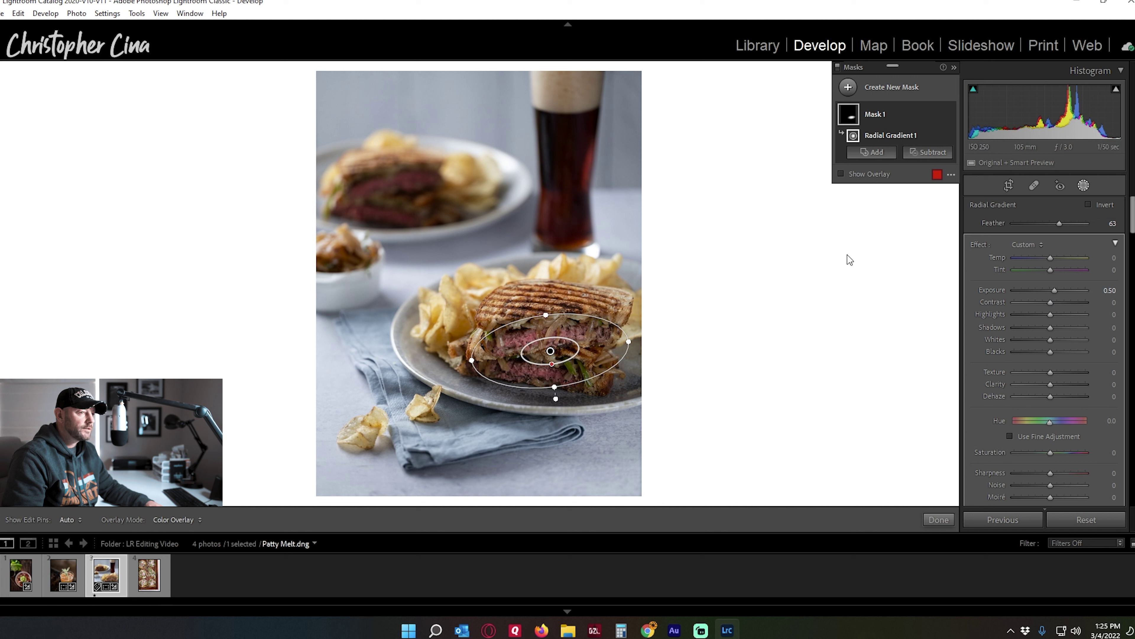
left_click(1083, 186)
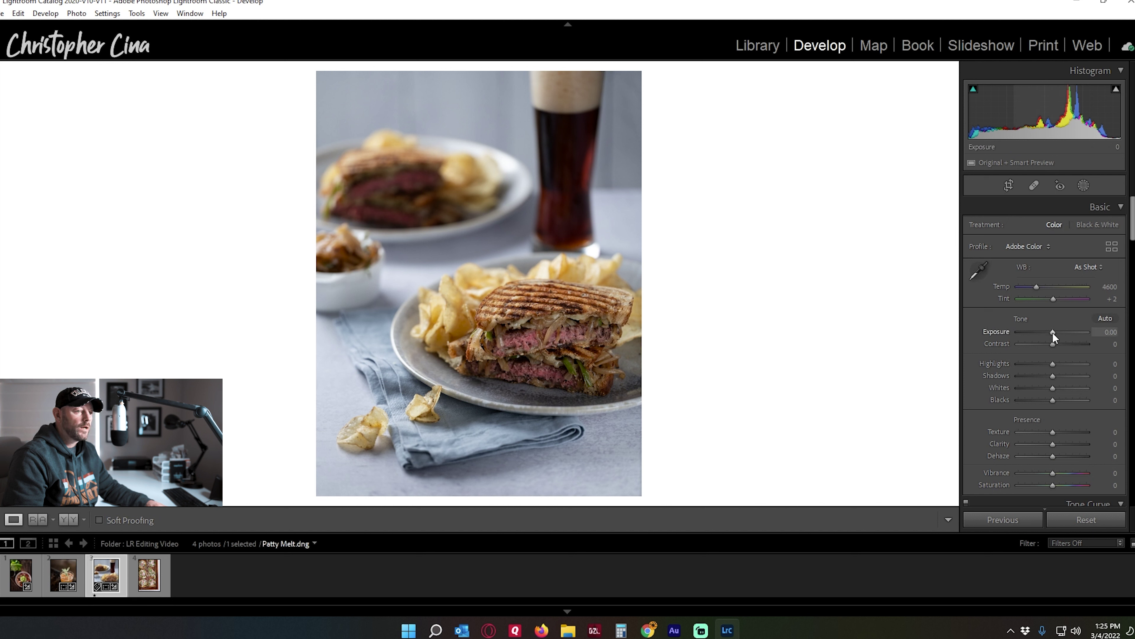
- Set Contrast and Whites +23, Highlights and Blacks −12, Shadows +5, Texture/Vibrance +11, Clarity +9
left_click(1053, 344)
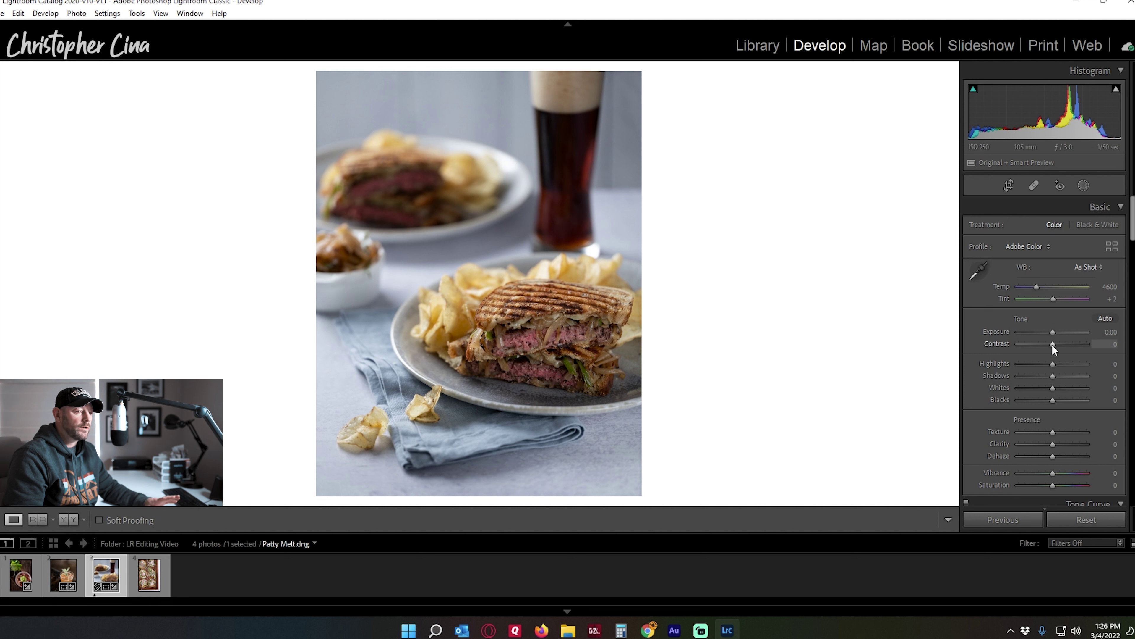
left_click_drag(1053, 345, 1060, 345)
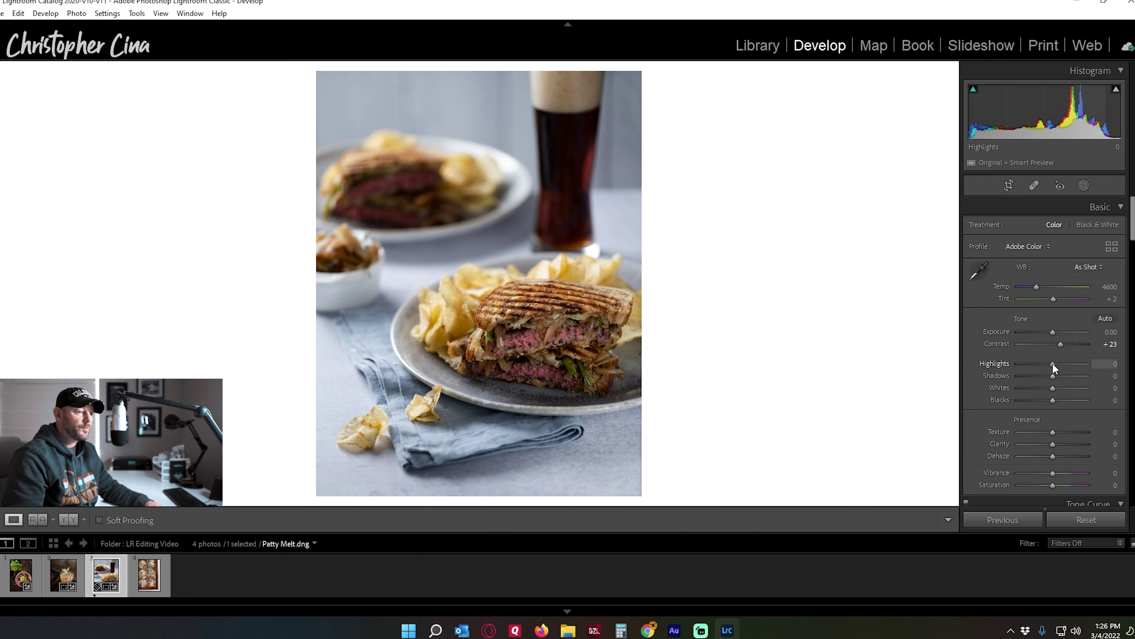
left_click_drag(1052, 363, 1054, 377)
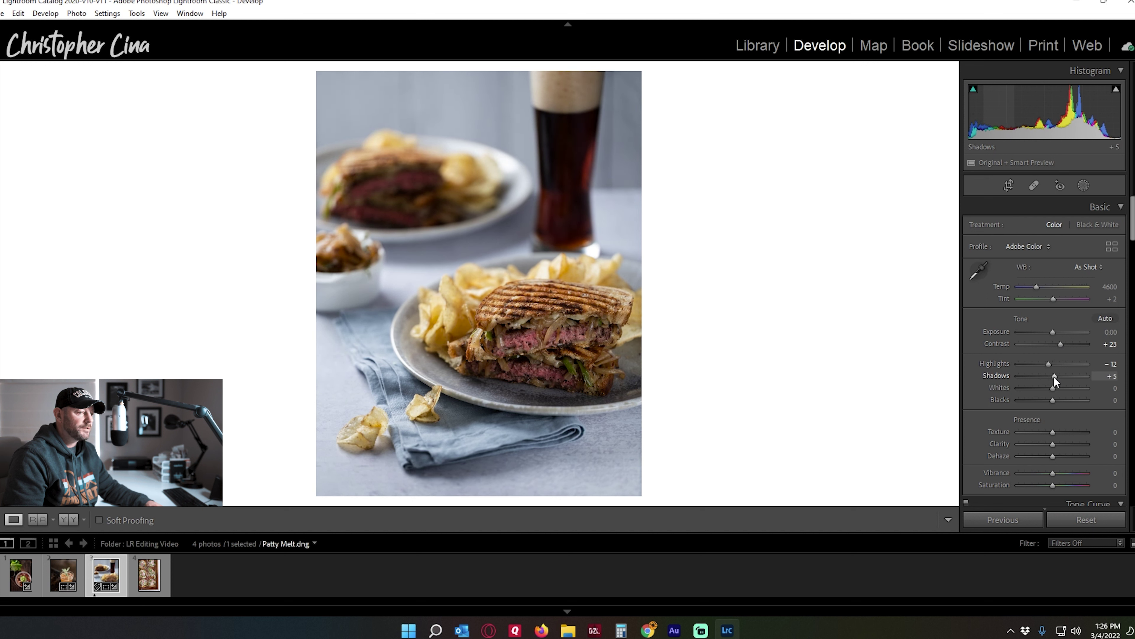
left_click_drag(1055, 387, 1049, 401)
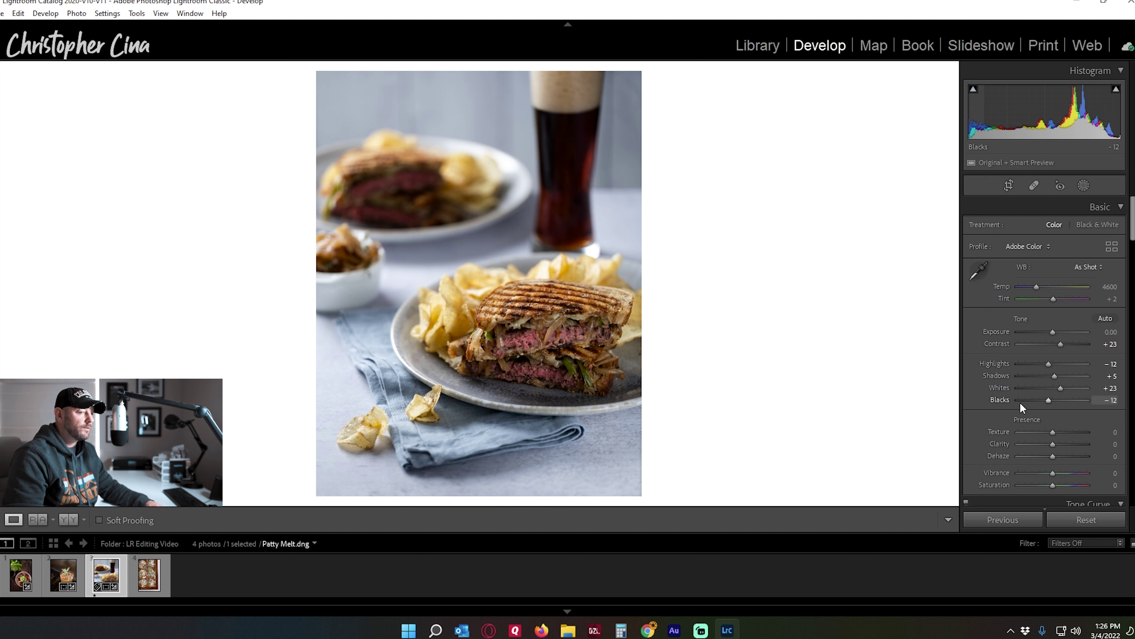
left_click_drag(1052, 432, 1057, 432)
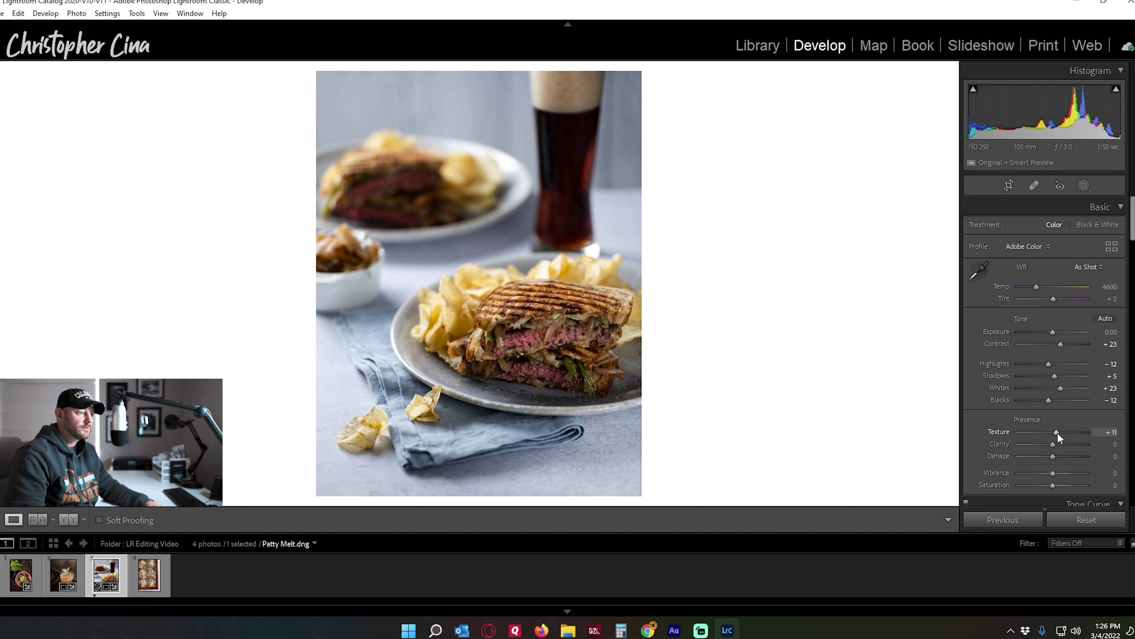
left_click_drag(1052, 443, 1054, 444)
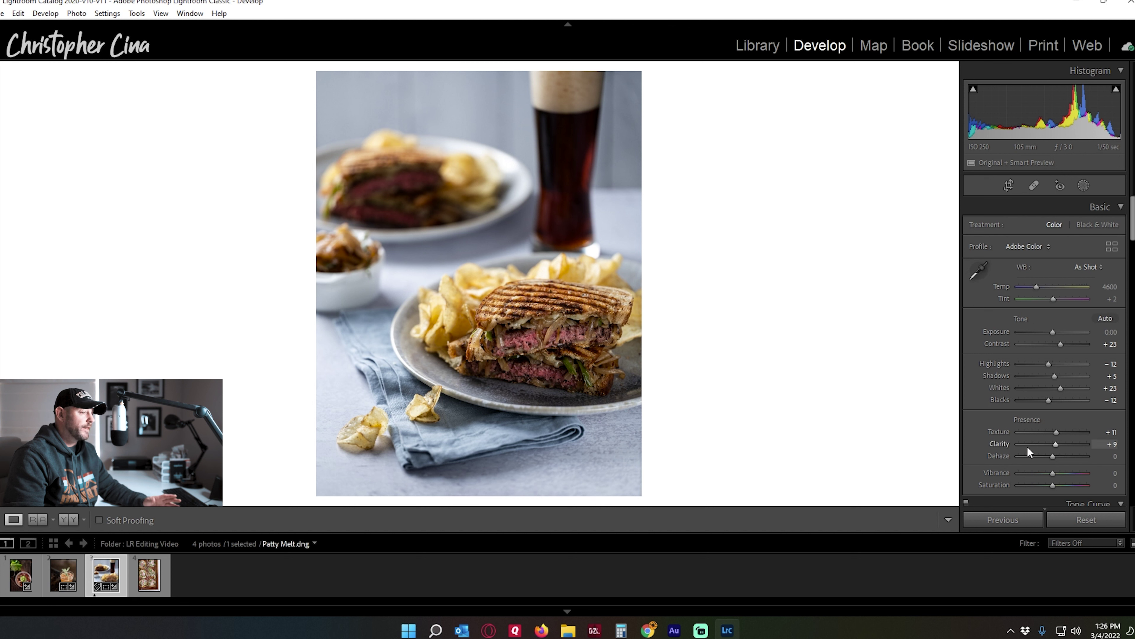
left_click_drag(1053, 477, 1058, 477)
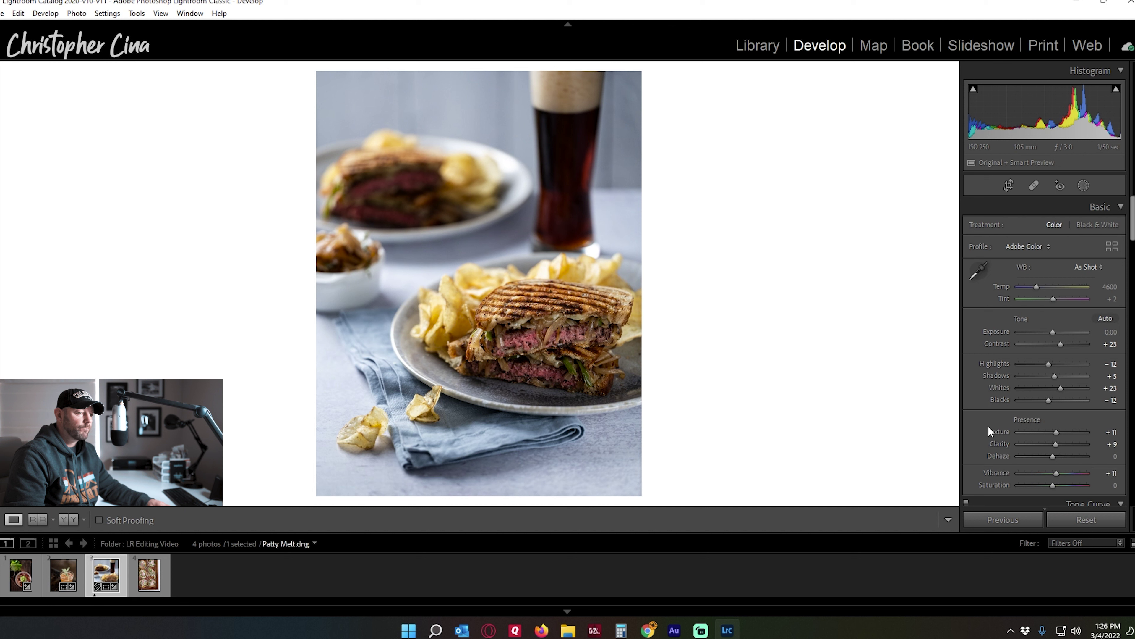
scroll(988, 425, "down", 5)
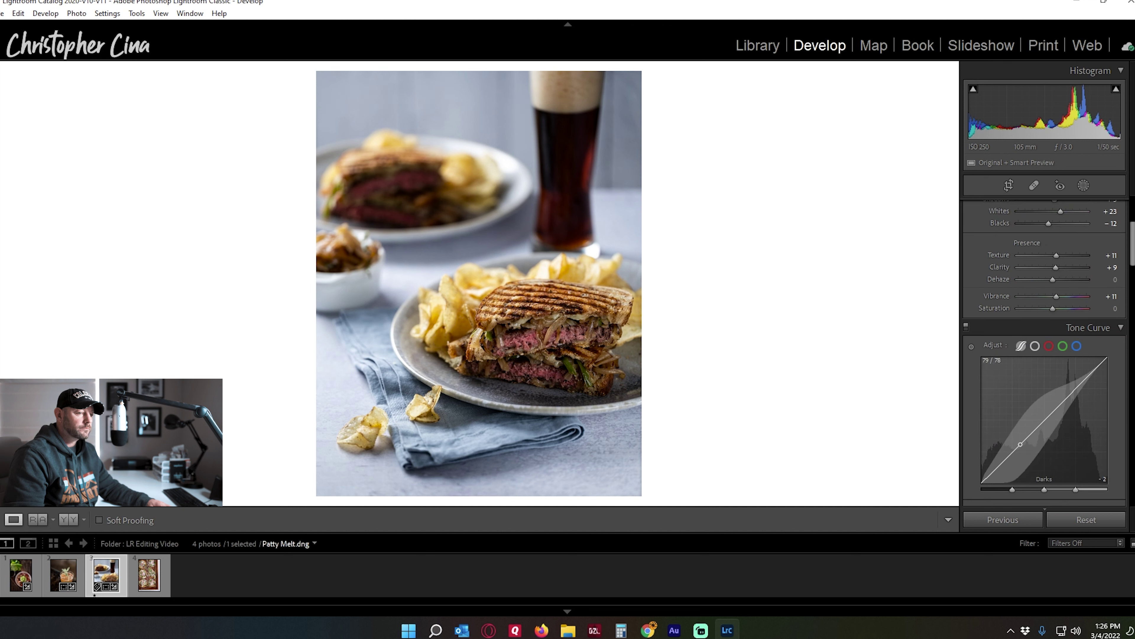
- Lift the tone curve Lights slightly on the patty melt
left_click_drag(1070, 417, 1070, 416)
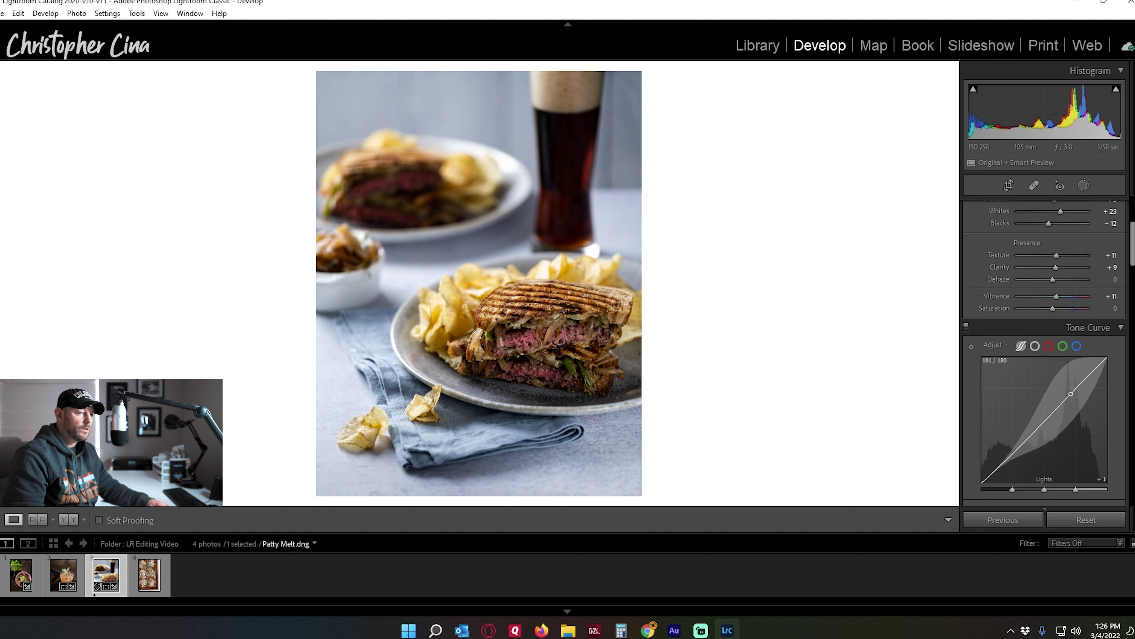
scroll(994, 420, "down", 4)
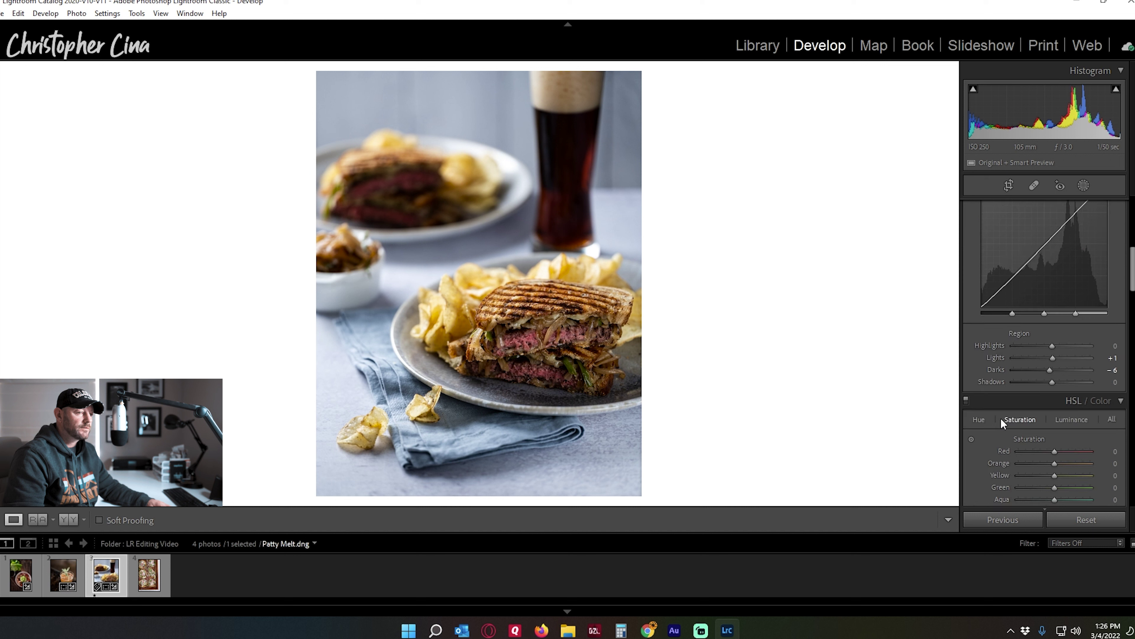
scroll(1000, 419, "down", 5)
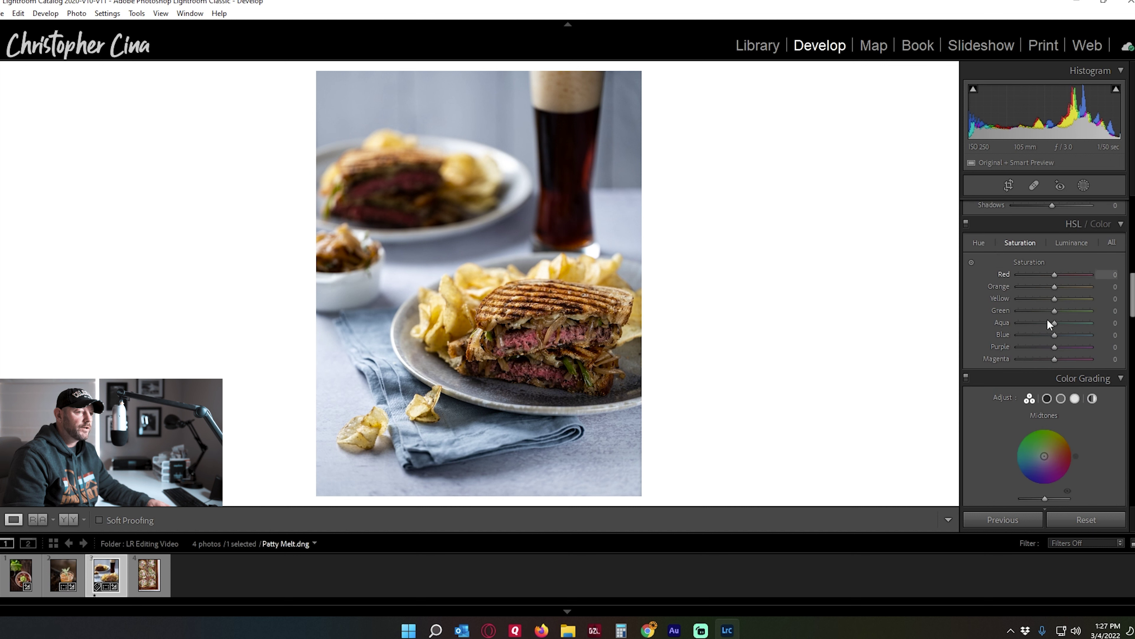
scroll(1000, 407, "down", 2)
scroll(1001, 411, "down", 6)
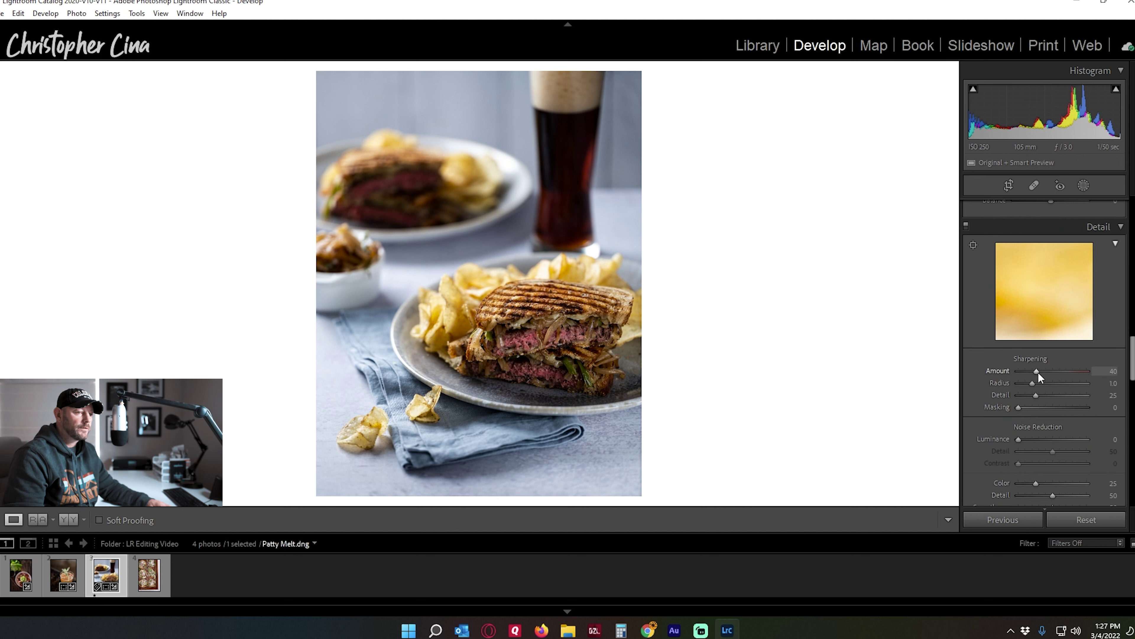
- Set sharpening Amount to 40 and Masking to 92, checking the sandwich at 1:1
left_click_drag(1038, 371, 1030, 373)
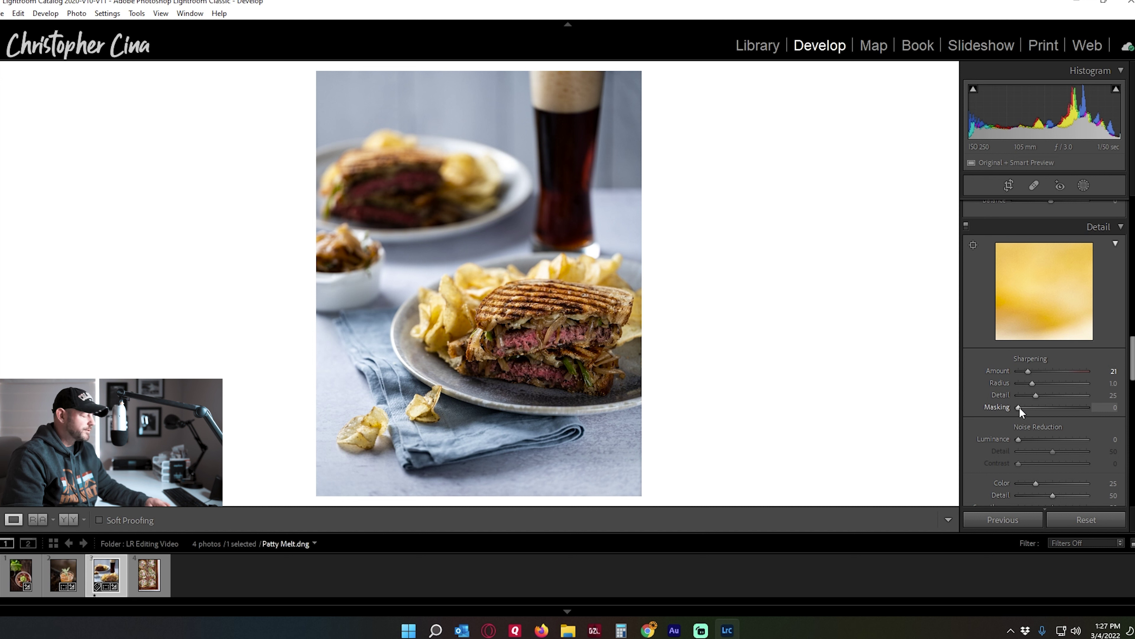
left_click_drag(1018, 407, 1081, 413)
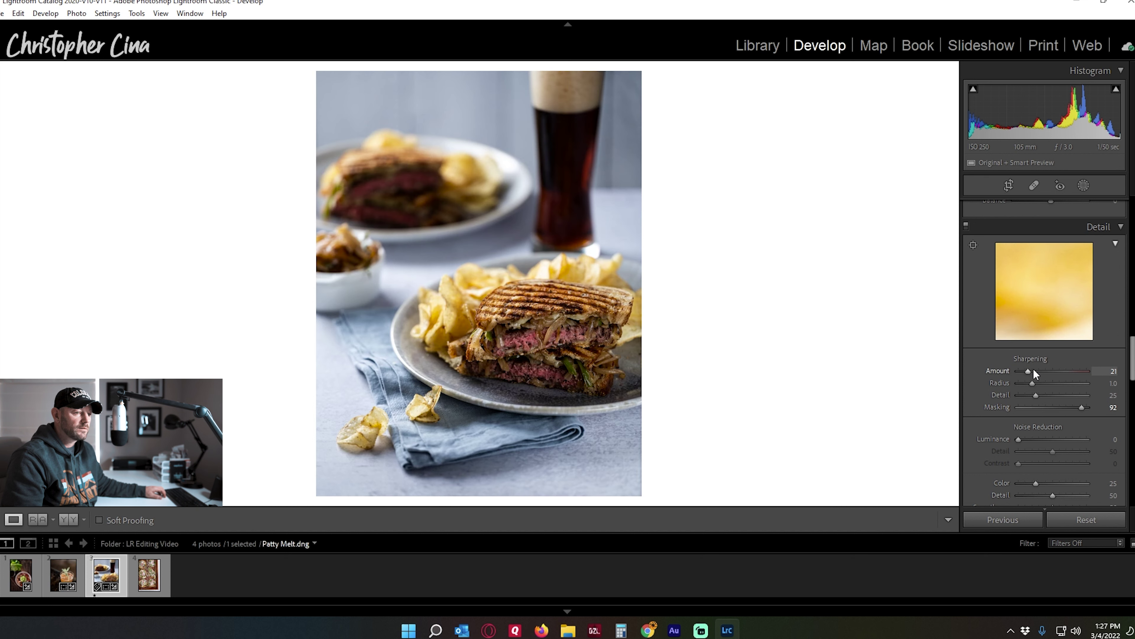
left_click_drag(1046, 374, 1043, 373)
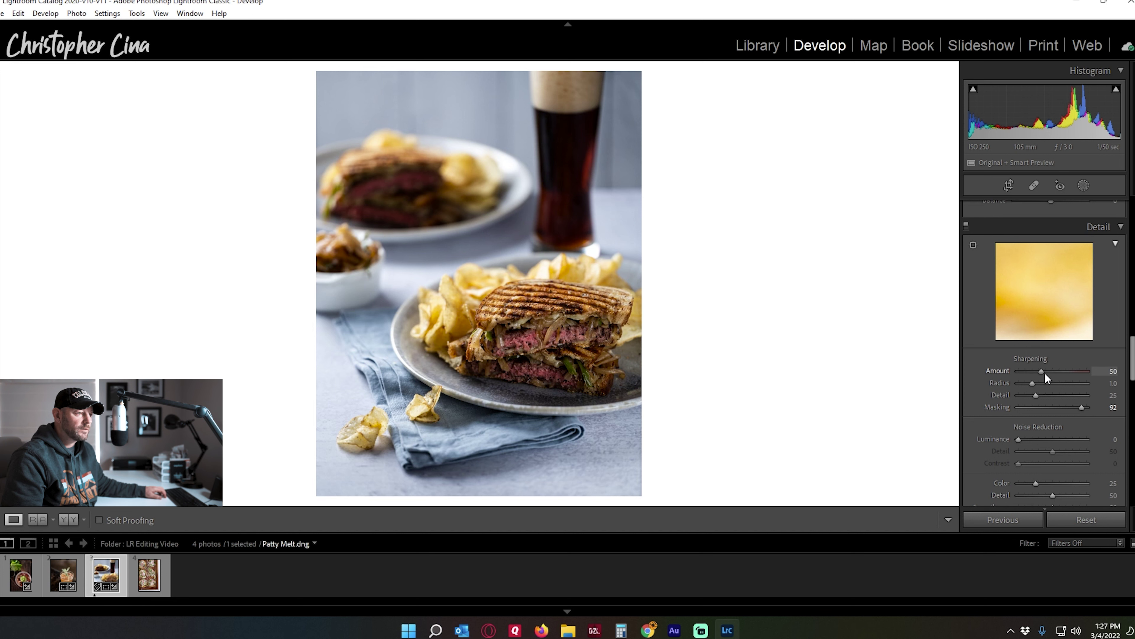
left_click(522, 331)
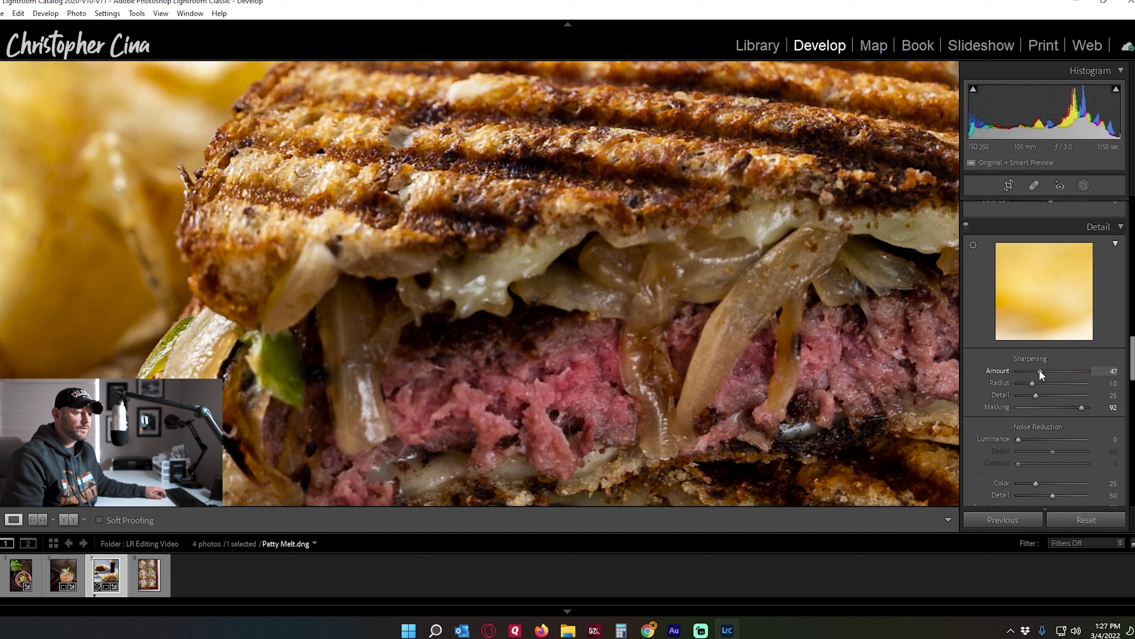
left_click(661, 366)
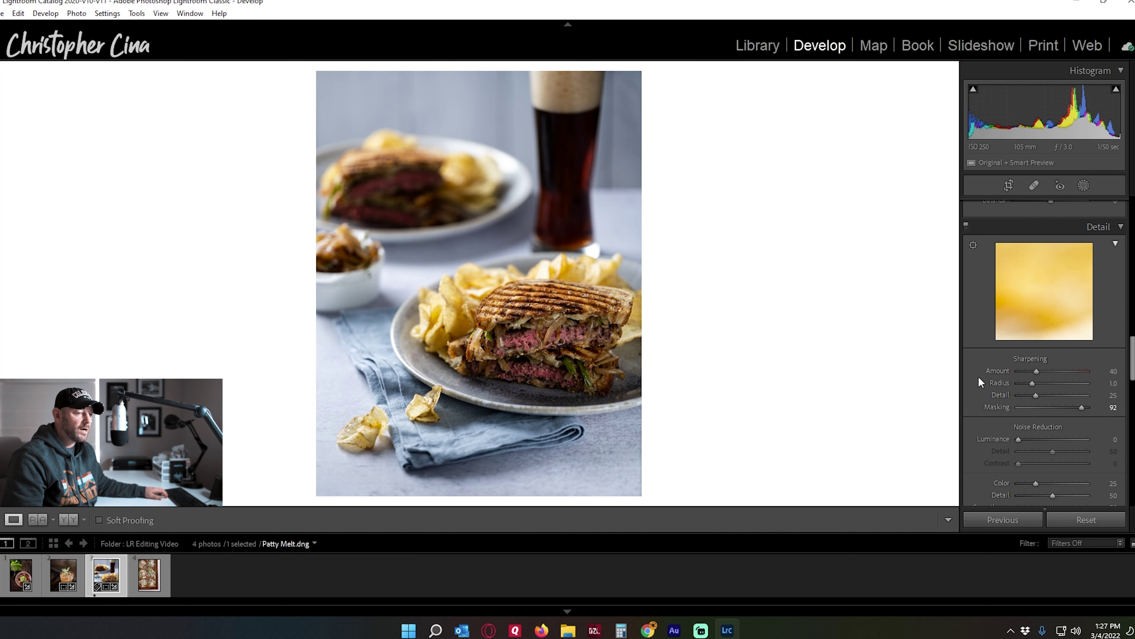
- Give the patty melt a subtle −11 post-crop vignette, then switch to Tostadas.NEF
scroll(1009, 378, "down", 5)
scroll(1009, 378, "down", 8)
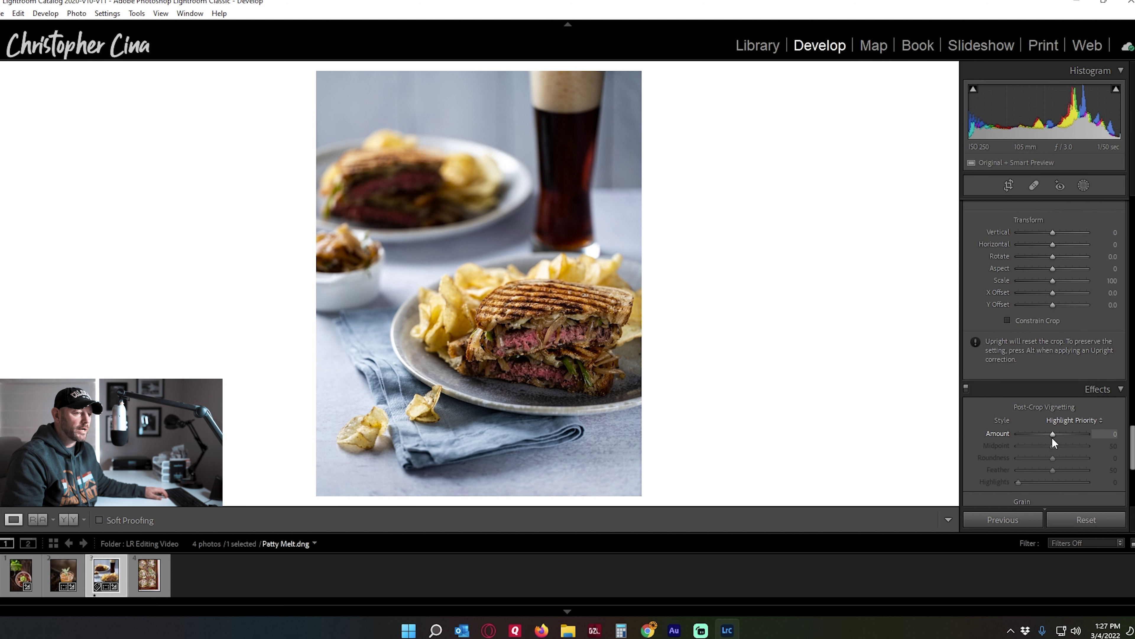
left_click_drag(1053, 433, 1048, 435)
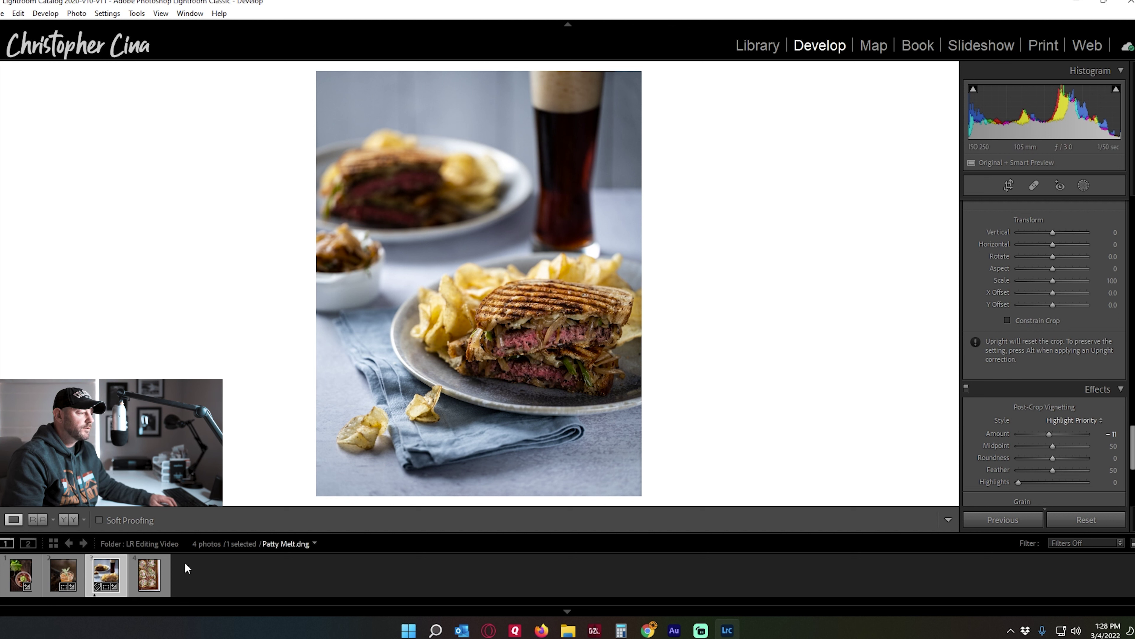
left_click(164, 579)
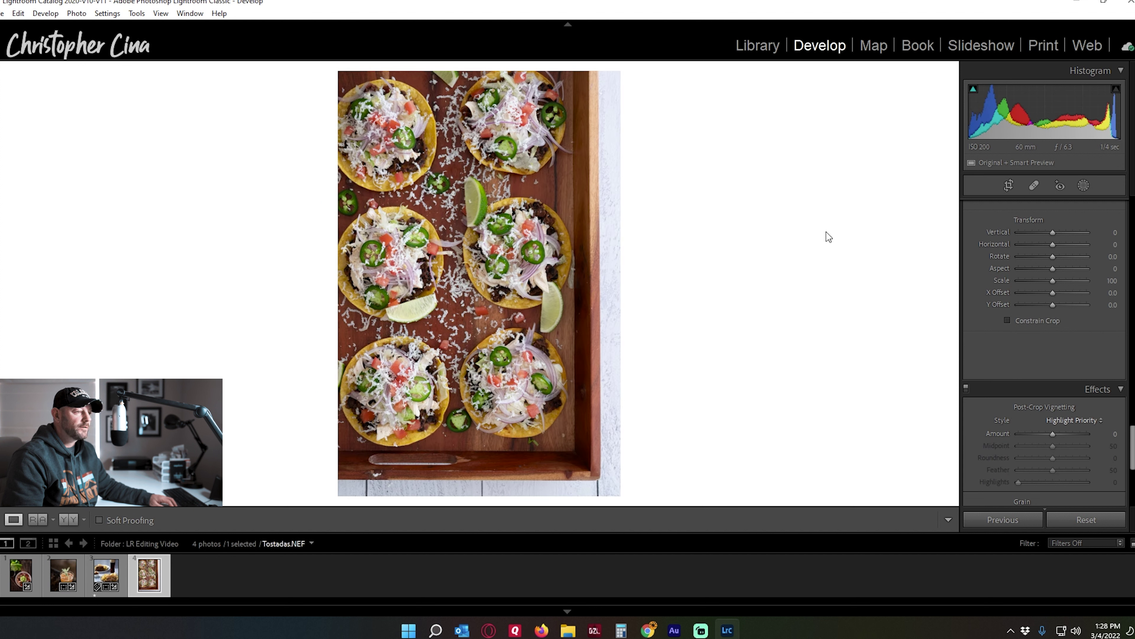
- Bring the Basic panel into view for the unedited Tostadas.NEF
left_click(1051, 269)
scroll(1046, 282, "up", 15)
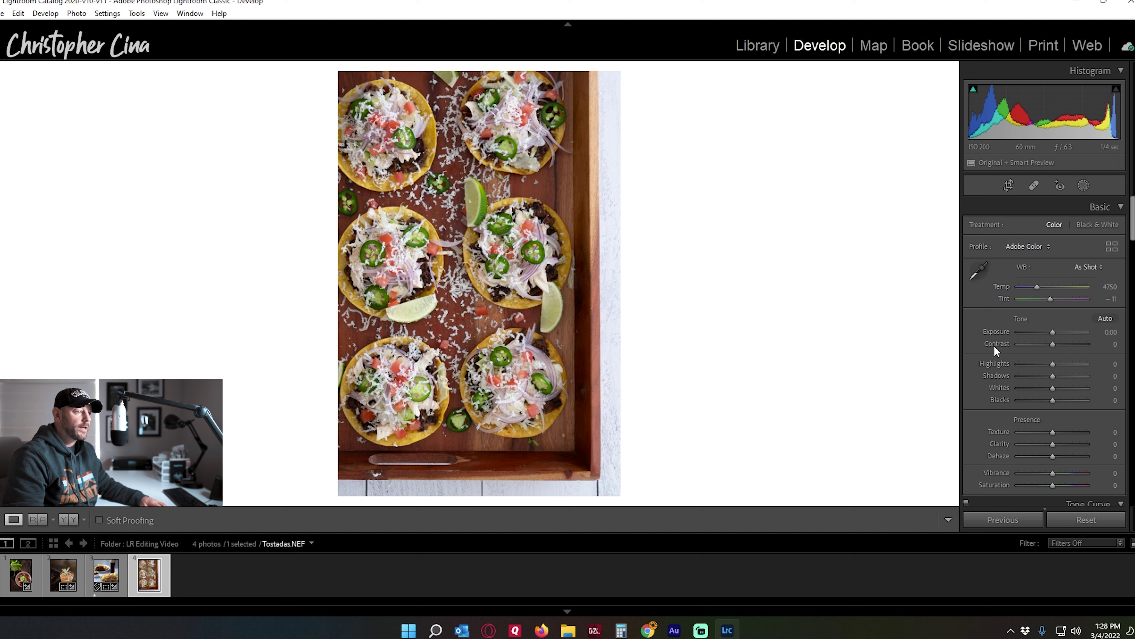
- Set Contrast +19, Highlights −16, Shadows −9, Whites +18, Blacks −4, Texture +14, Clarity +7, Vibrance +11
left_click_drag(1055, 347, 1059, 346)
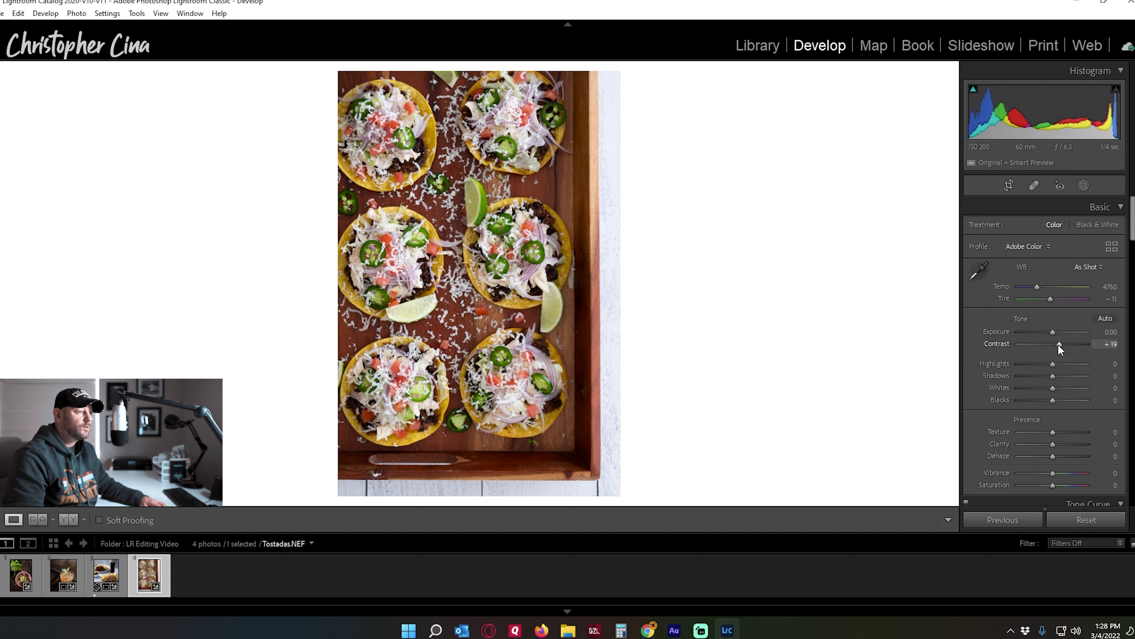
left_click_drag(1053, 364, 1048, 364)
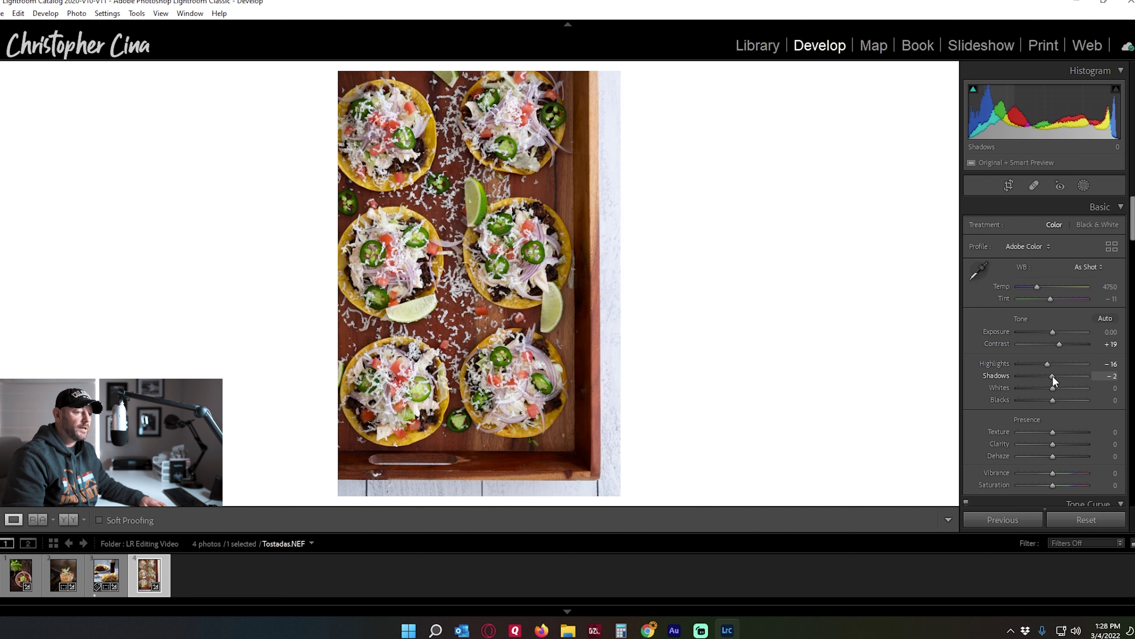
left_click_drag(1053, 375, 1050, 378)
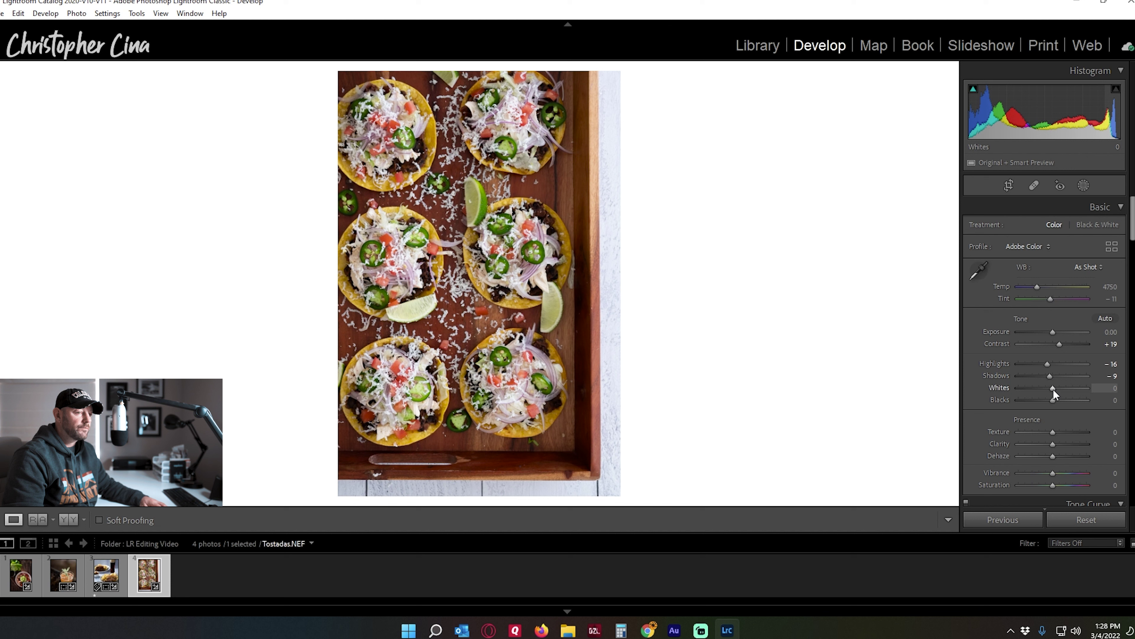
left_click_drag(1054, 389, 1055, 432)
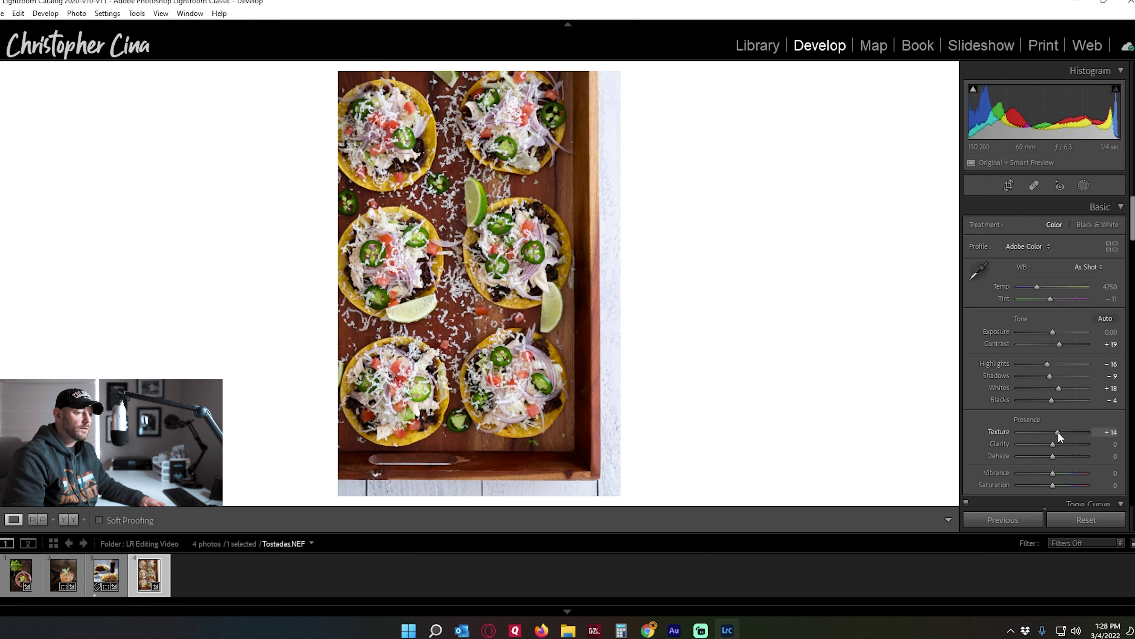
left_click(514, 251)
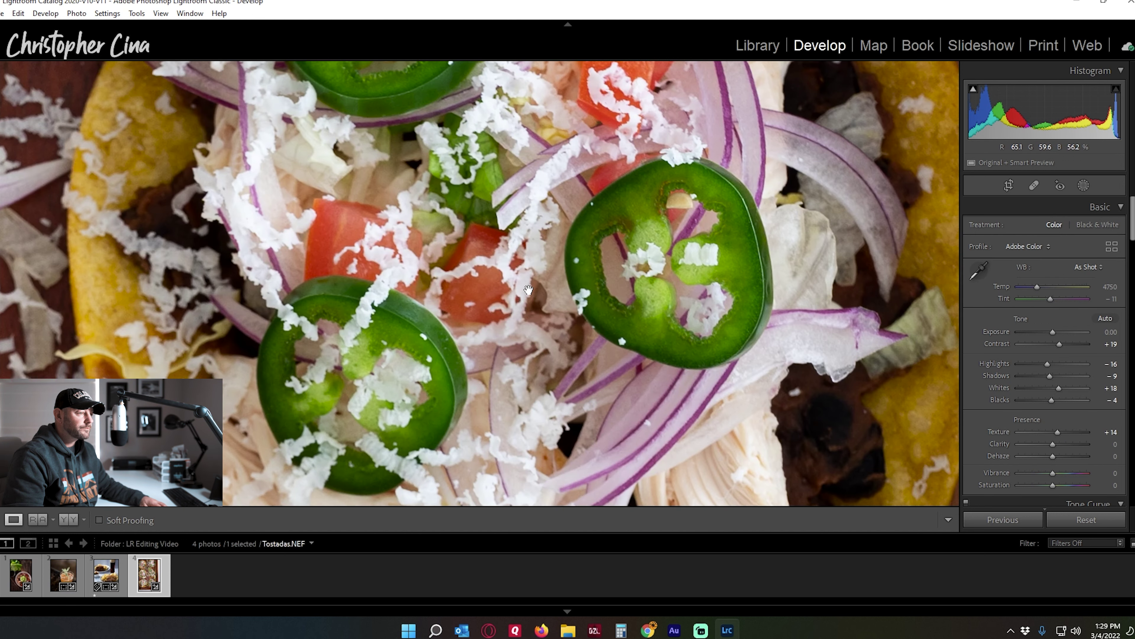
left_click(528, 289)
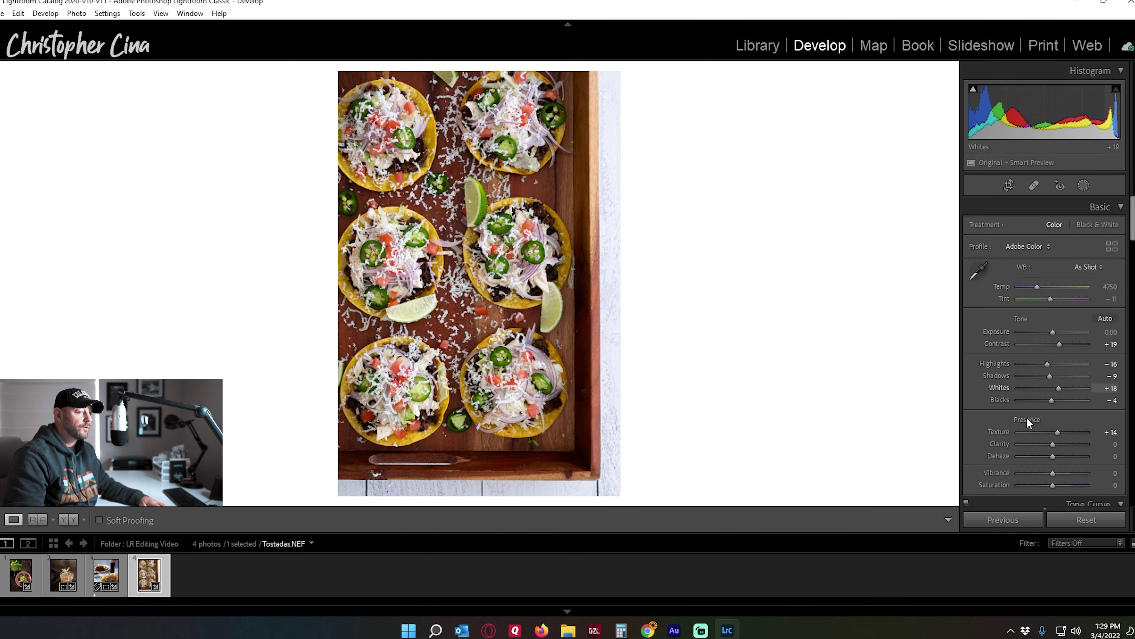
left_click_drag(1053, 444, 1055, 444)
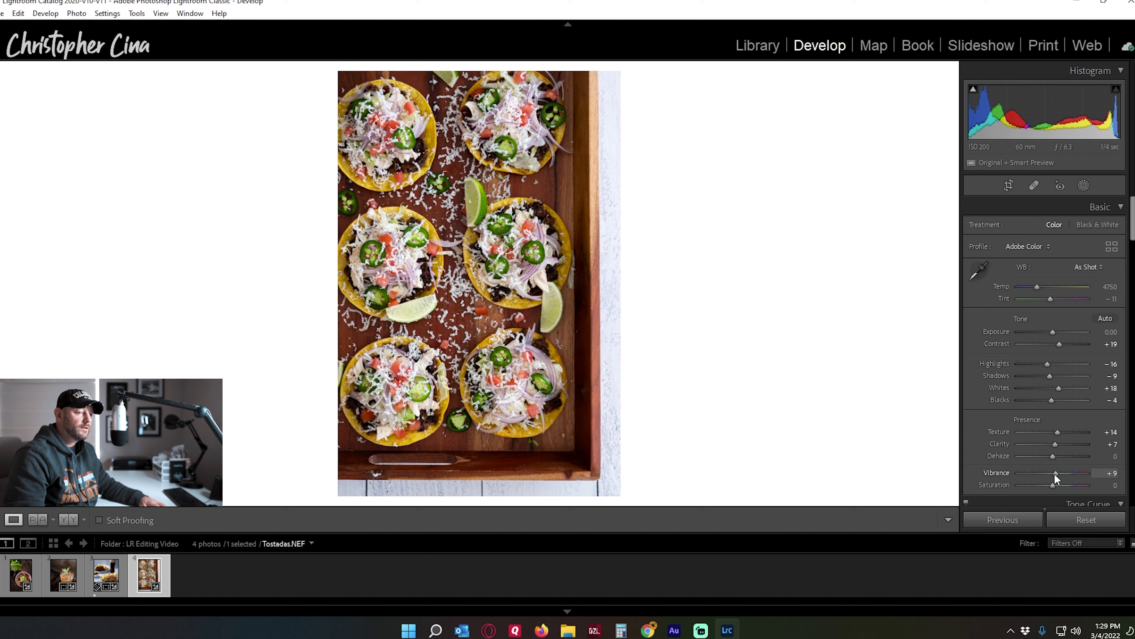
left_click_drag(1054, 473, 1056, 473)
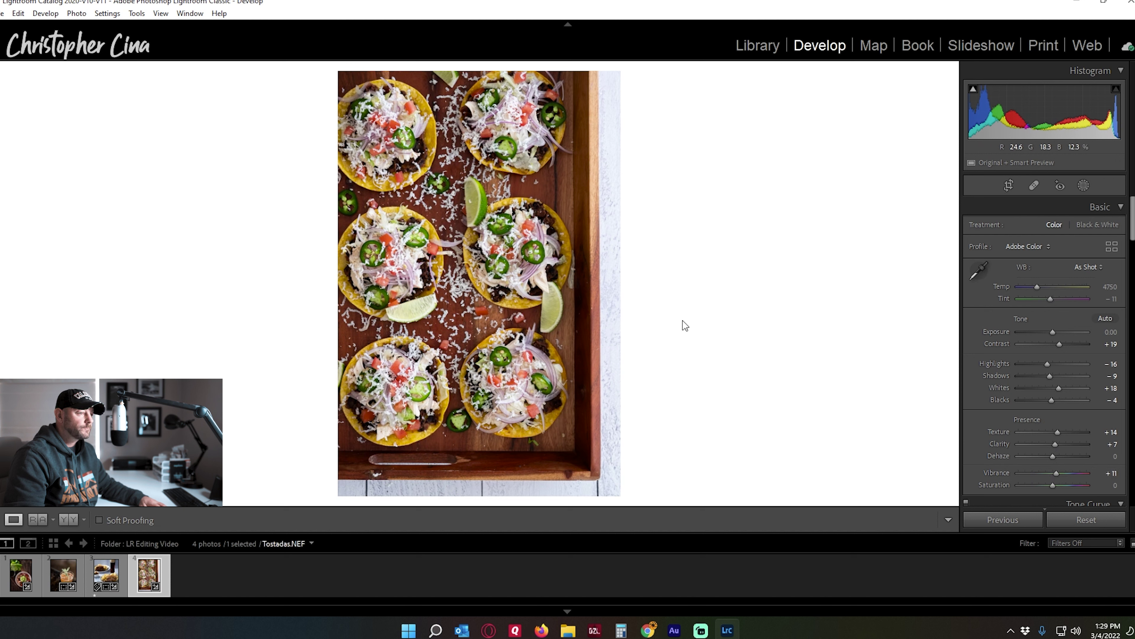
- Pull the tone curve's Darks down to −6 and lift the Lights to +5
scroll(1010, 358, "down", 4)
scroll(1010, 358, "down", 3)
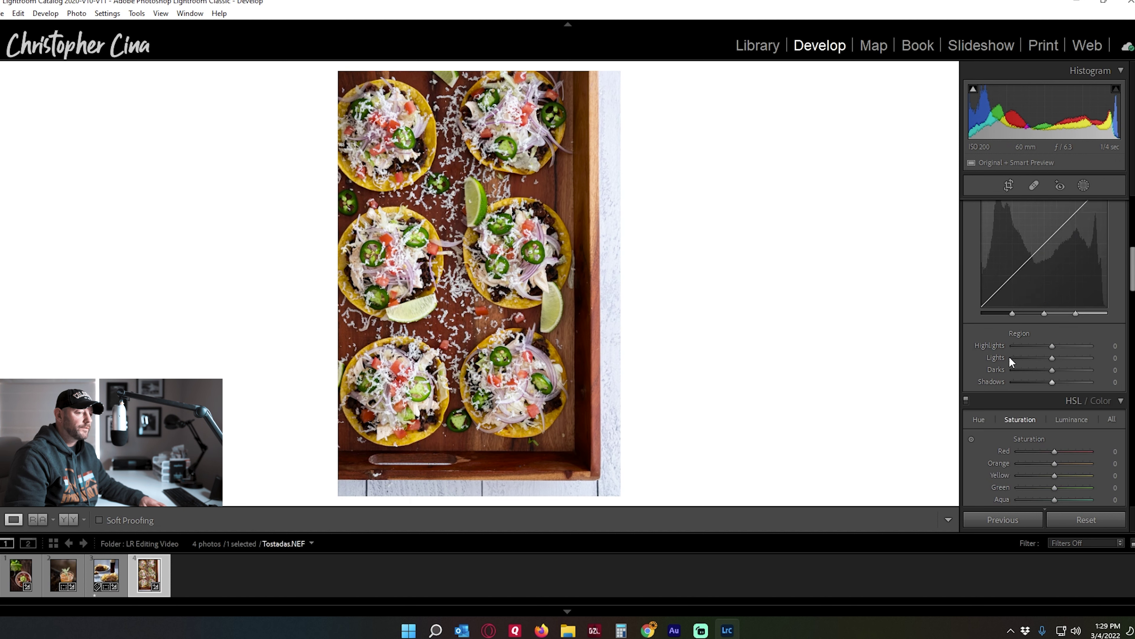
scroll(1021, 340, "up", 2)
left_click_drag(1020, 372, 1020, 380)
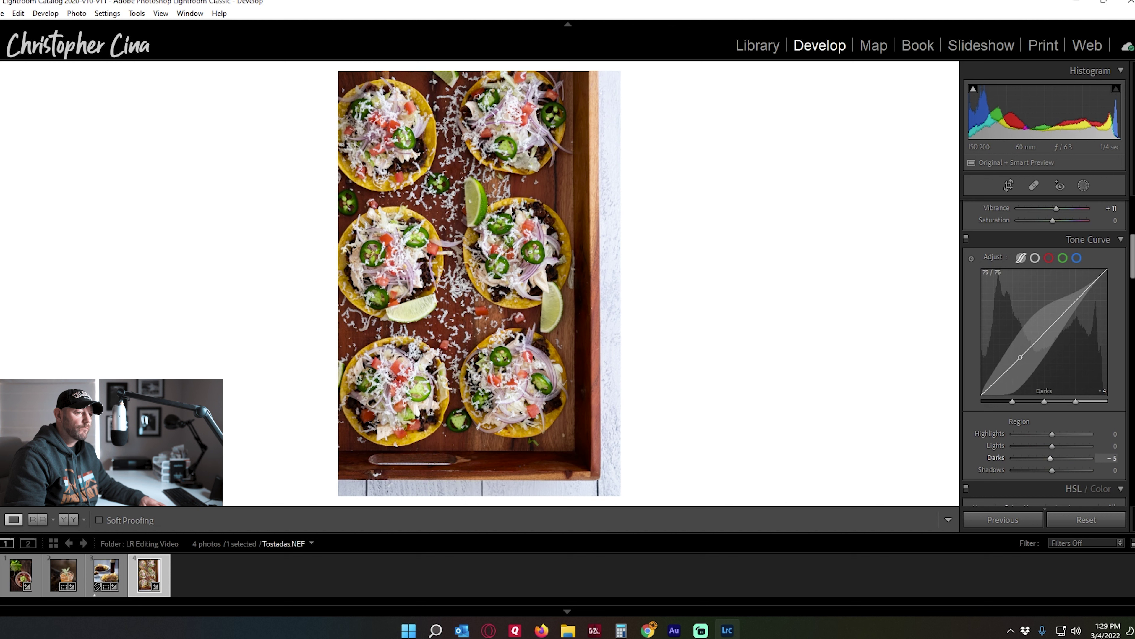
left_click_drag(1074, 301, 1075, 297)
- Review HSL, Color Grading and Detail, where sharpening sits at Amount 40 and color noise reduction at 25
scroll(986, 433, "down", 2)
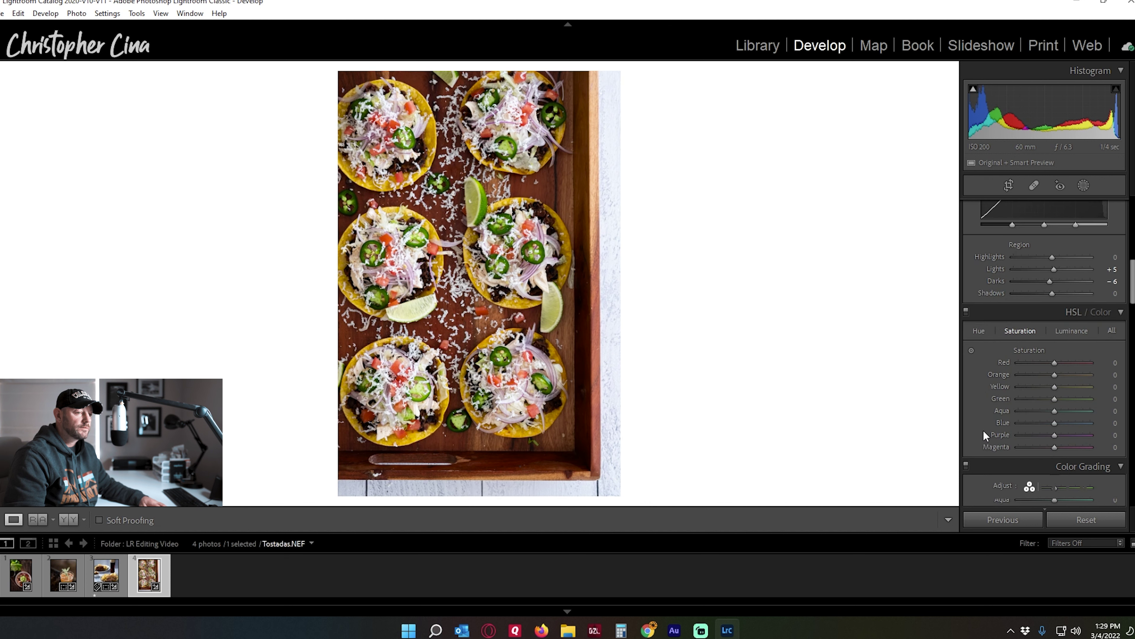
scroll(983, 430, "down", 2)
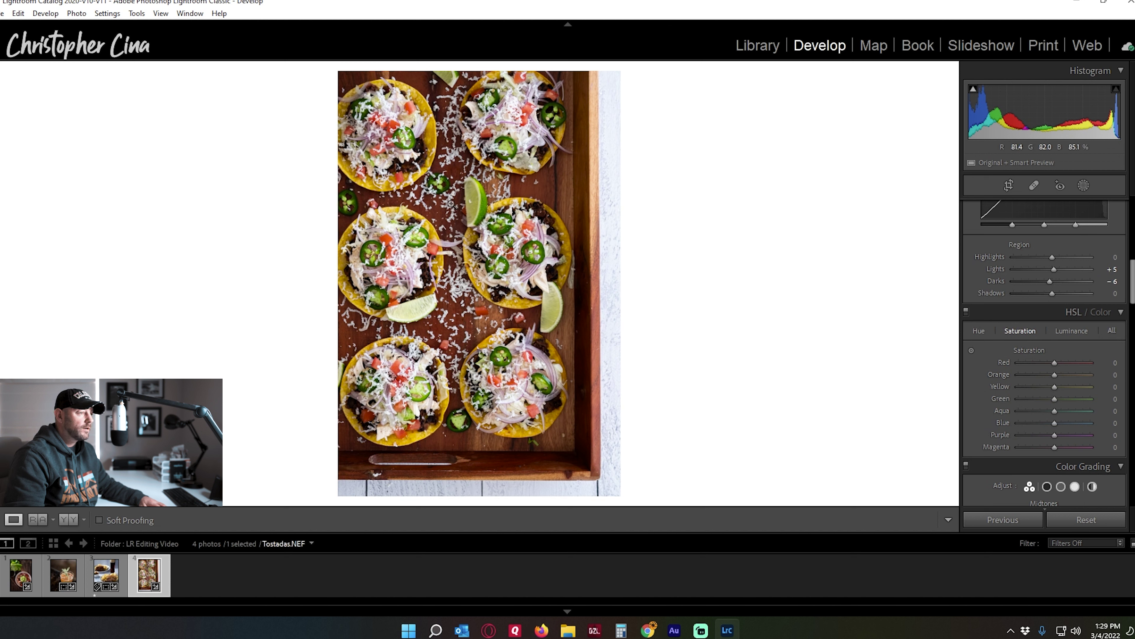
scroll(1030, 381, "down", 2)
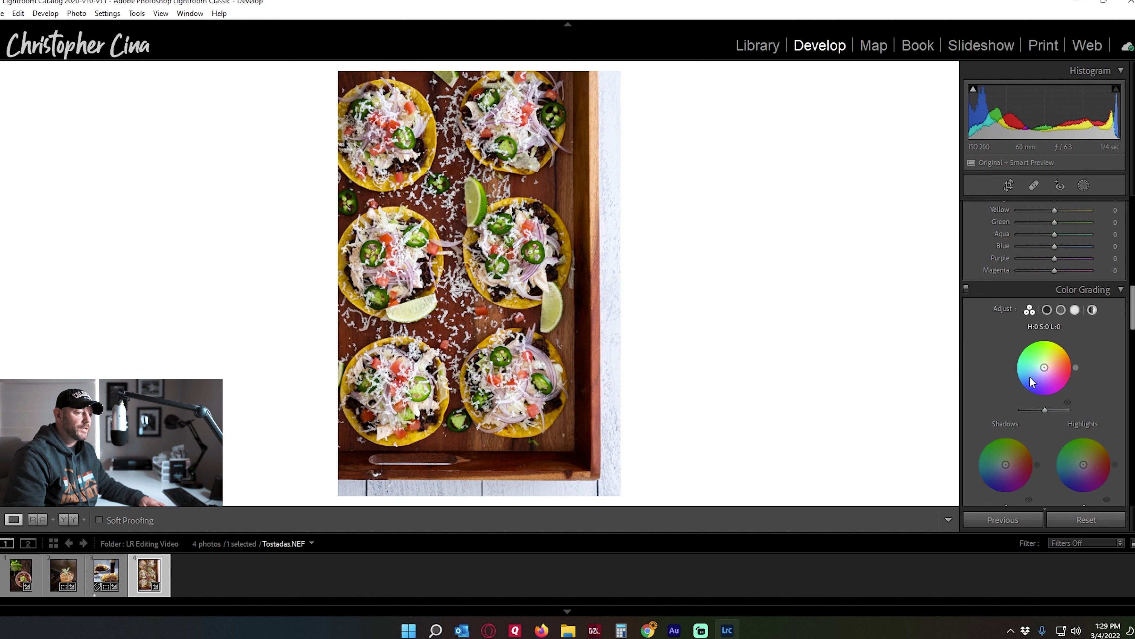
scroll(1005, 347, "down", 7)
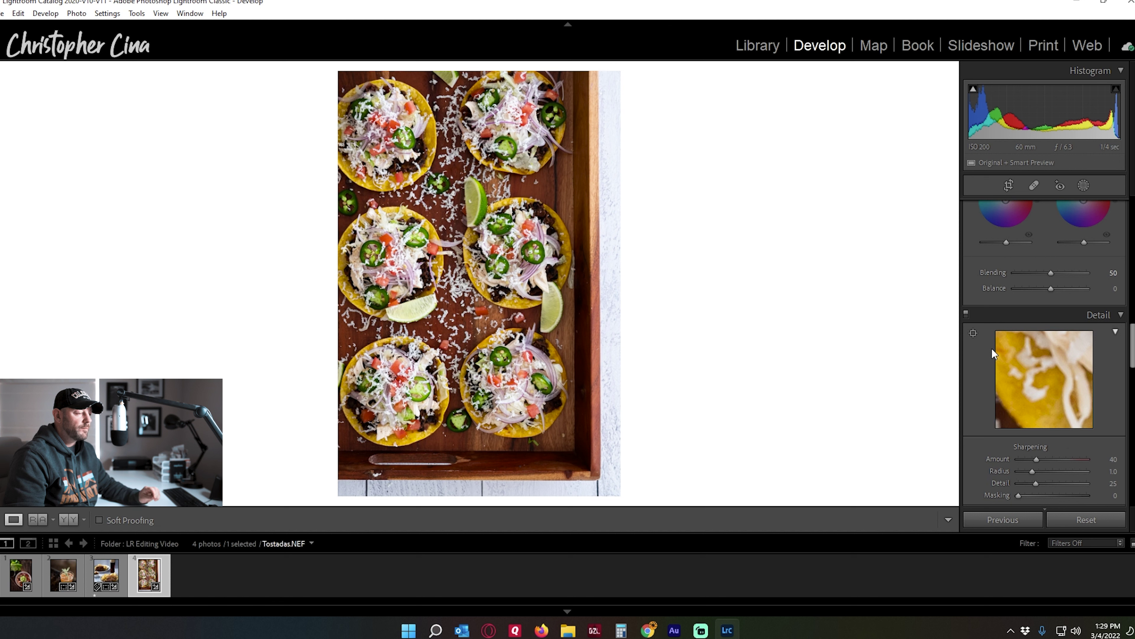
scroll(992, 351, "down", 2)
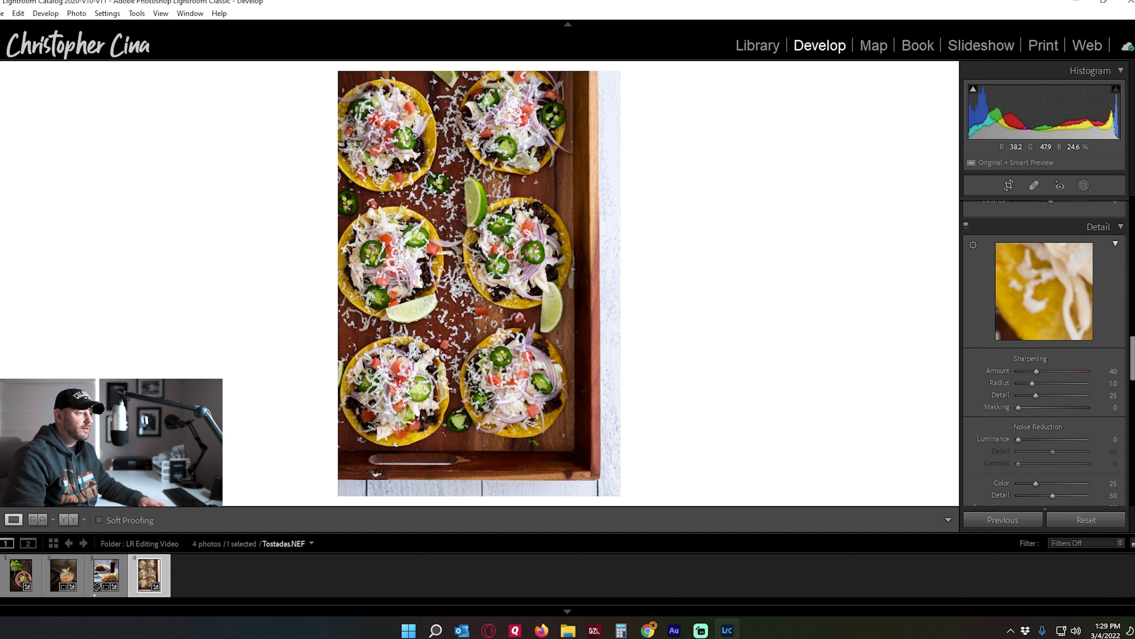
- Try a −11 vignette on the tostadas photo, reset it to zero, and return to Basic
scroll(1006, 402, "down", 2)
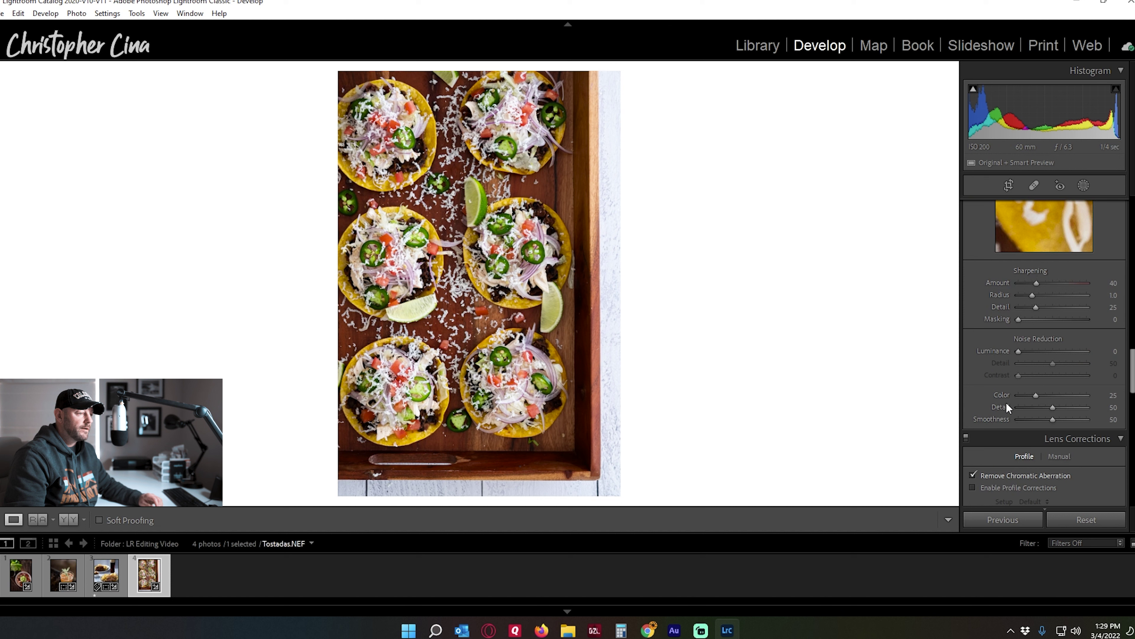
scroll(1006, 403, "down", 6)
scroll(1004, 411, "down", 4)
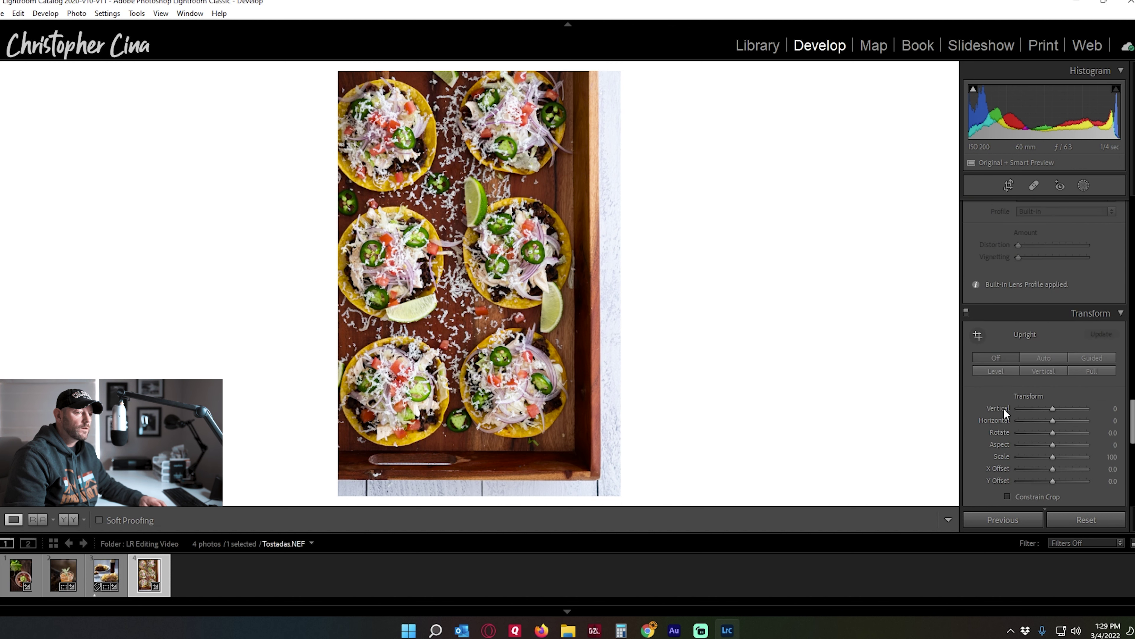
scroll(1007, 410, "down", 2)
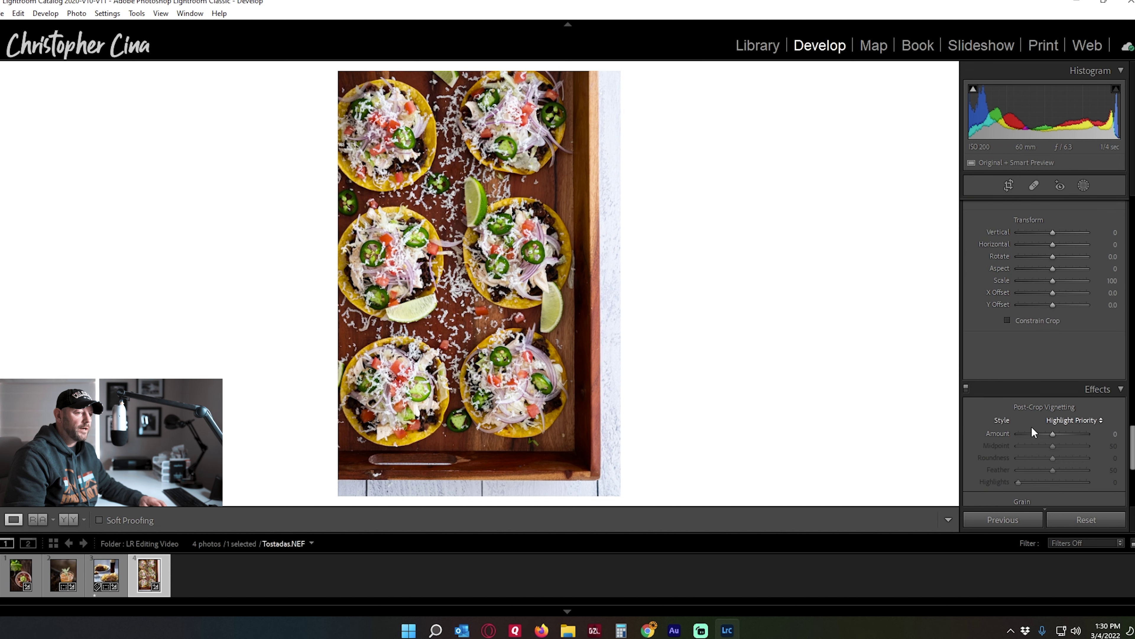
left_click_drag(1052, 434, 1053, 437)
double_click(1053, 434)
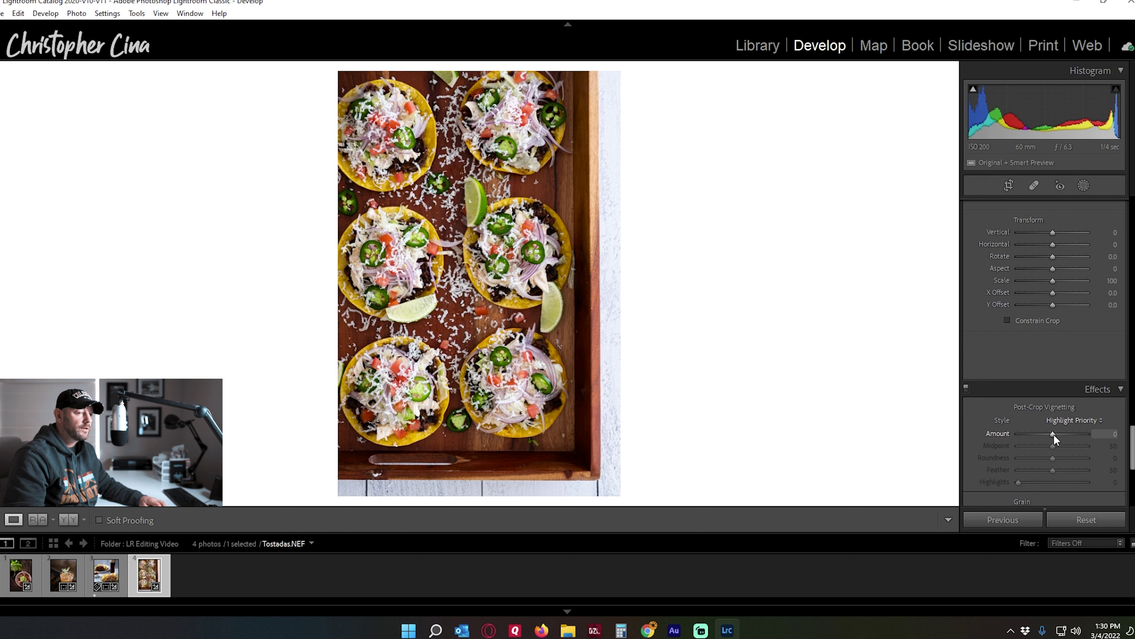
scroll(1009, 425, "up", 8)
scroll(997, 432, "up", 5)
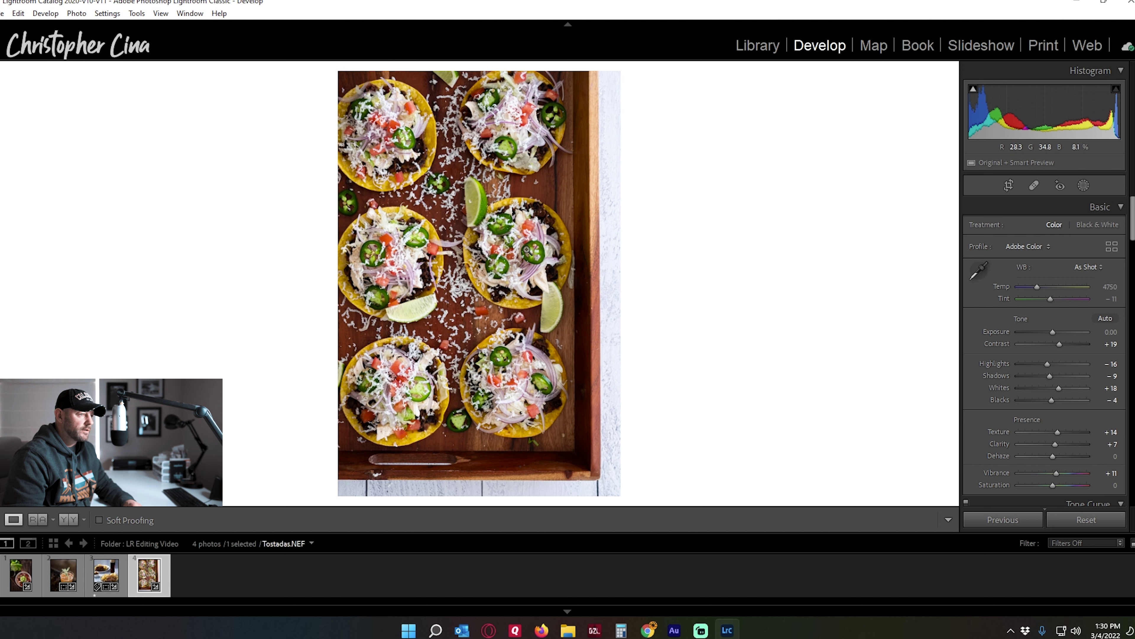
left_click(416, 269)
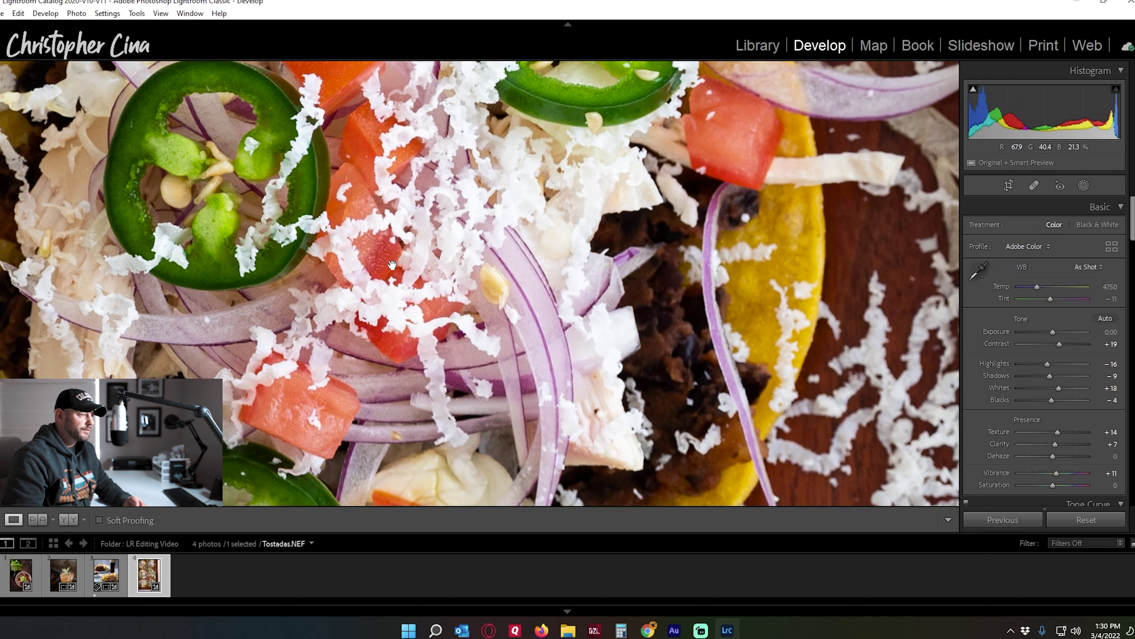
left_click_drag(268, 224, 634, 349)
left_click_drag(403, 201, 456, 391)
left_click_drag(450, 132, 389, 269)
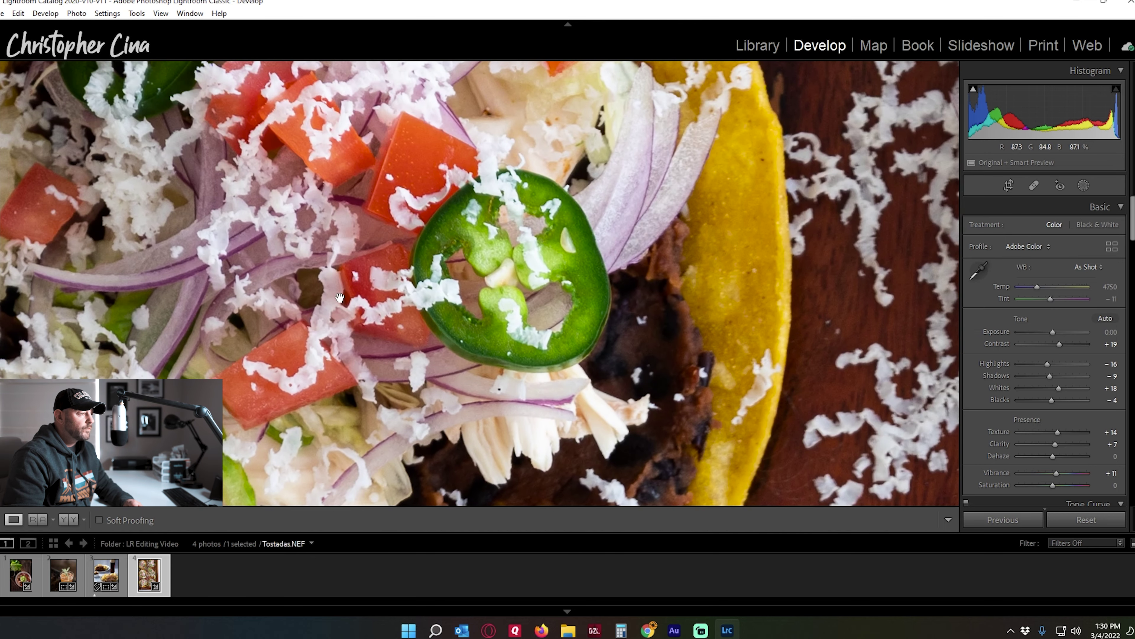
left_click(461, 268)
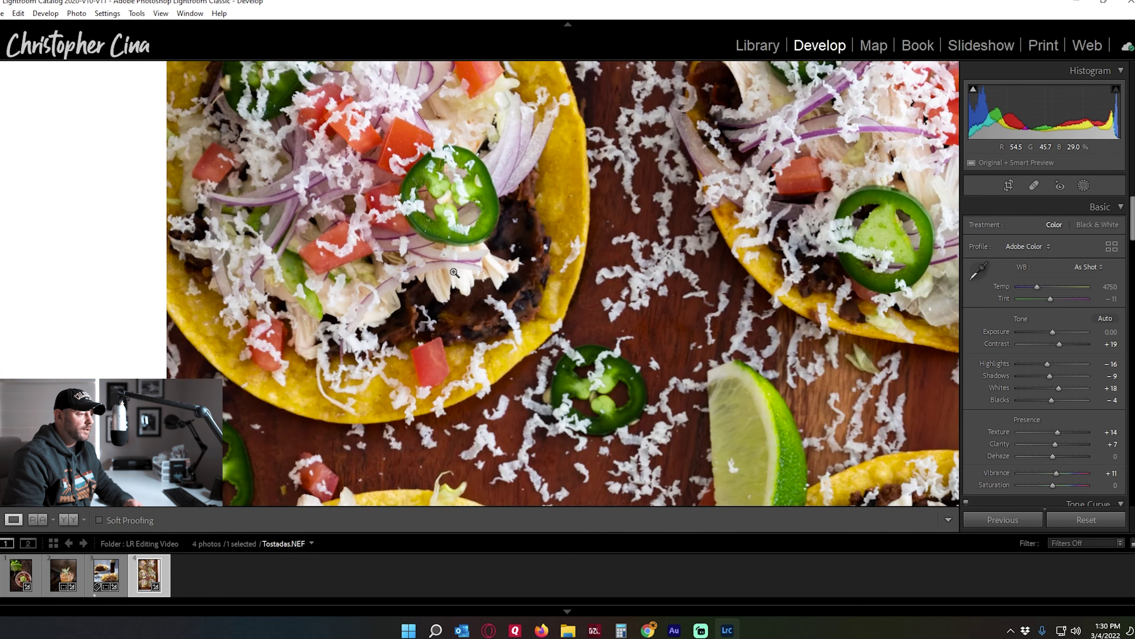